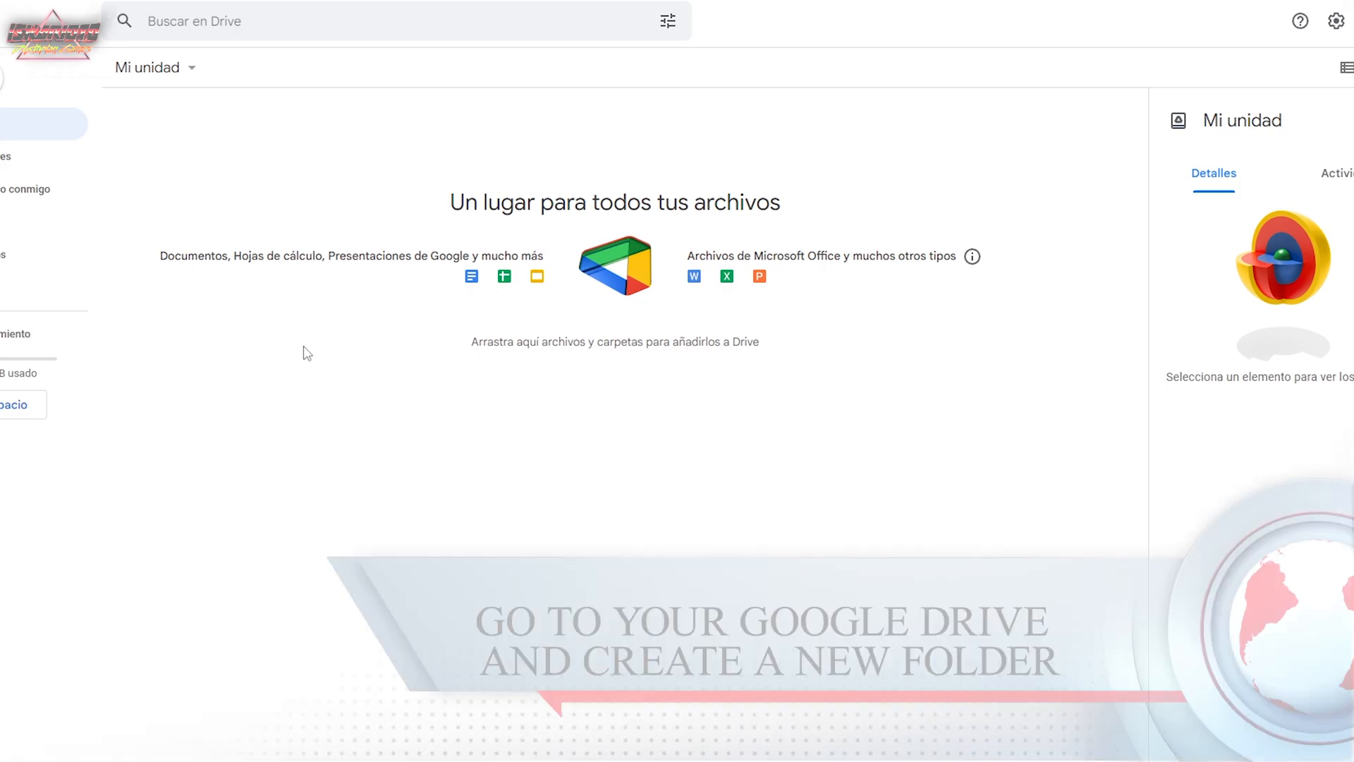
Create a folder named "AI" in the root of My Drive.
right_click(304, 347)
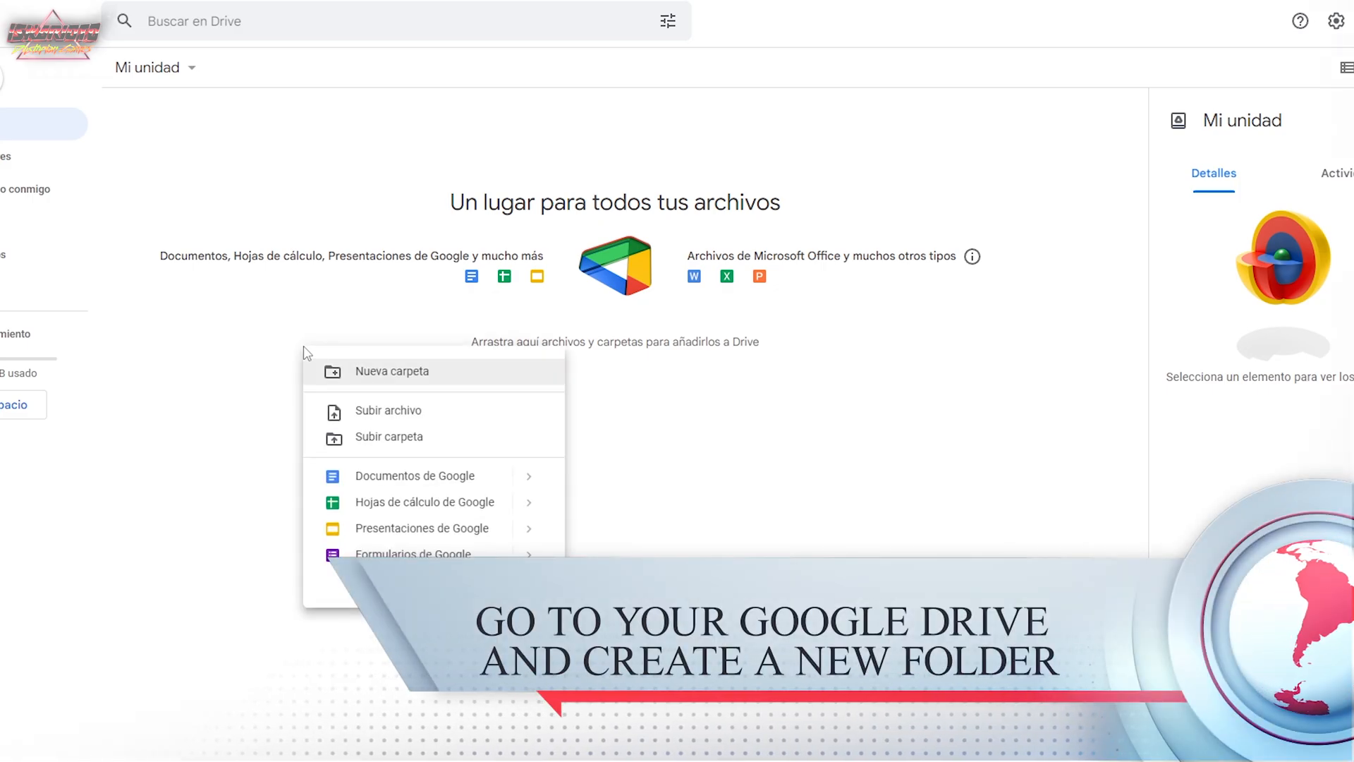
click(388, 375)
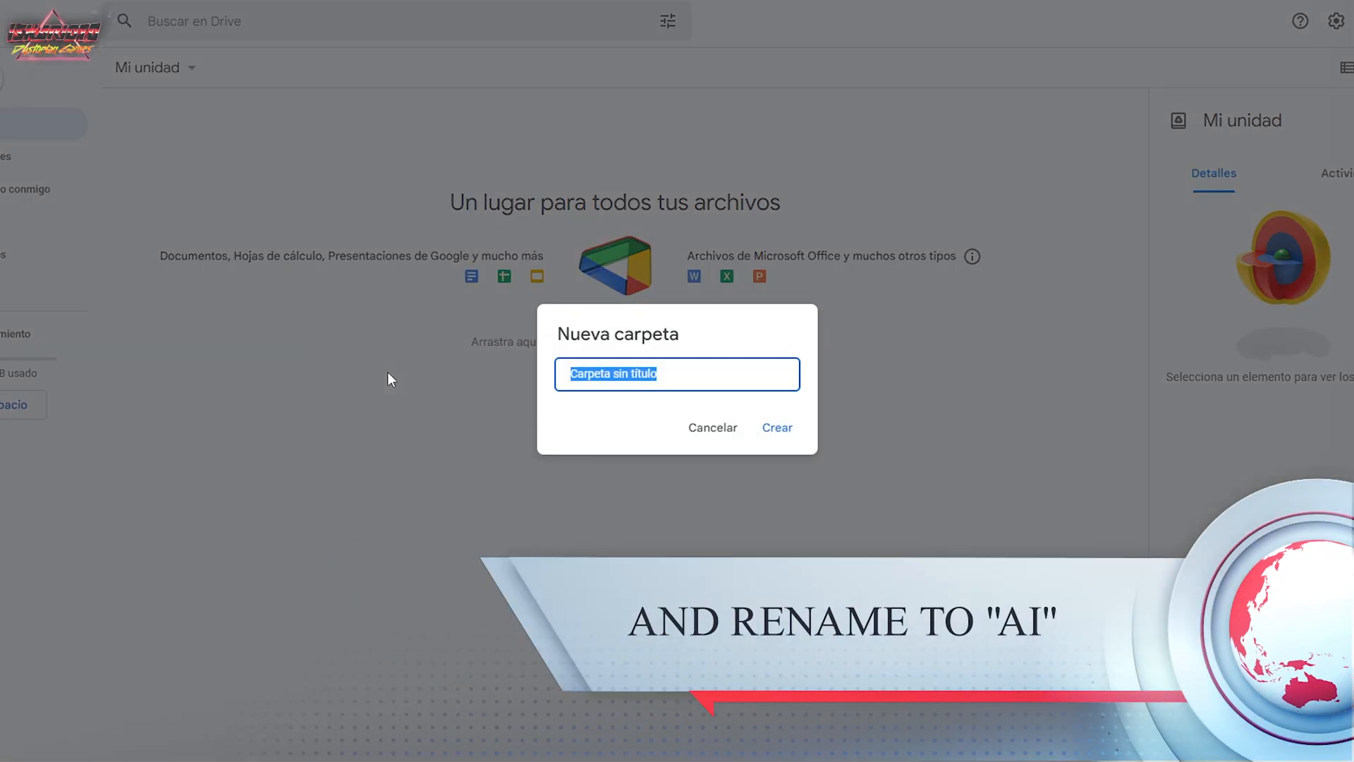
text(AI)
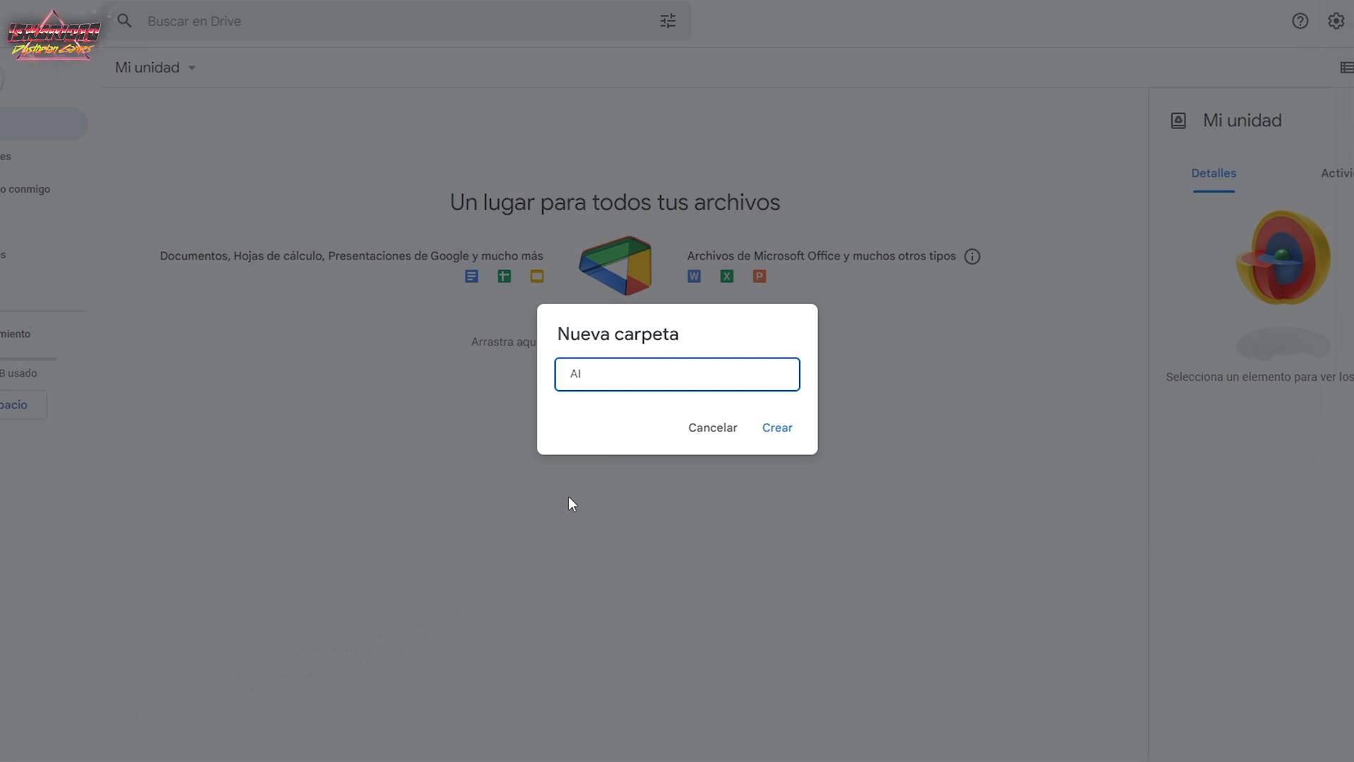
click(777, 428)
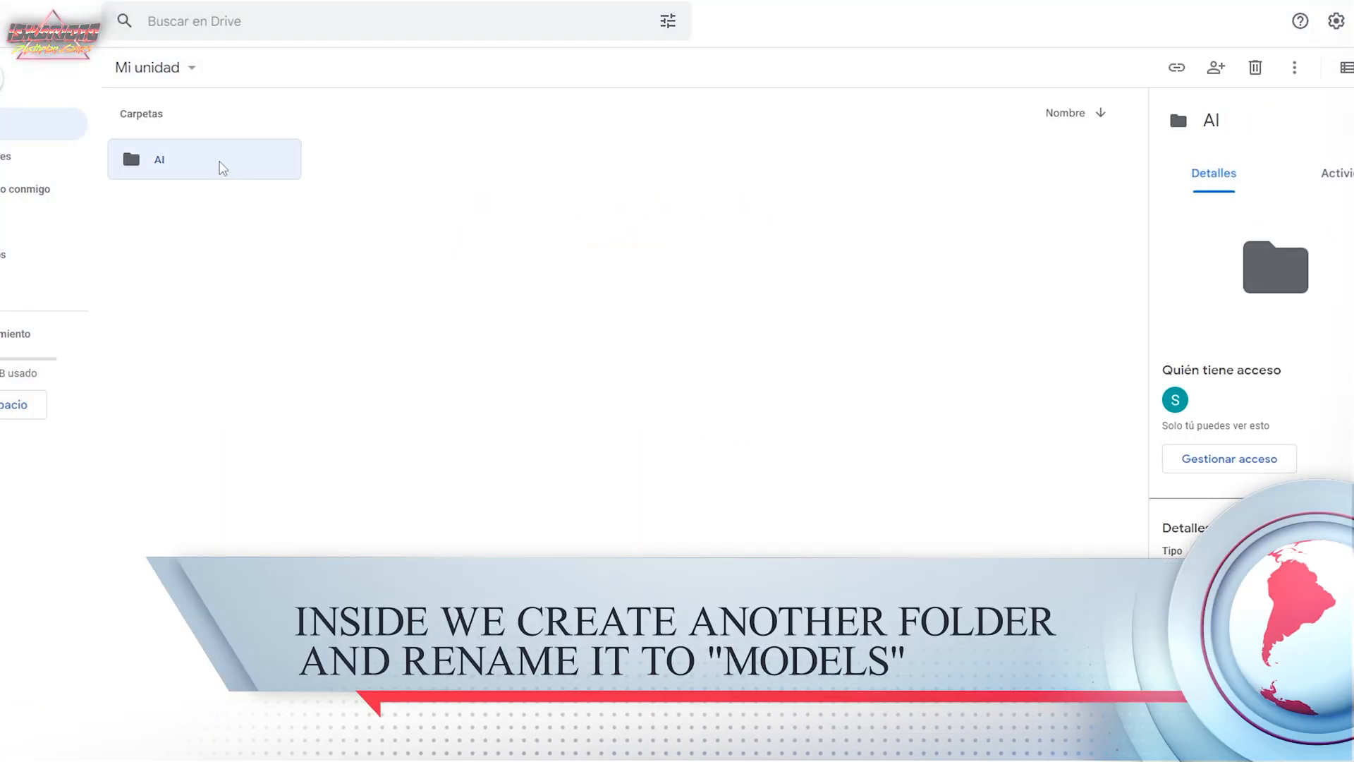
Inside the AI folder, create a subfolder named "models".
double_click(220, 165)
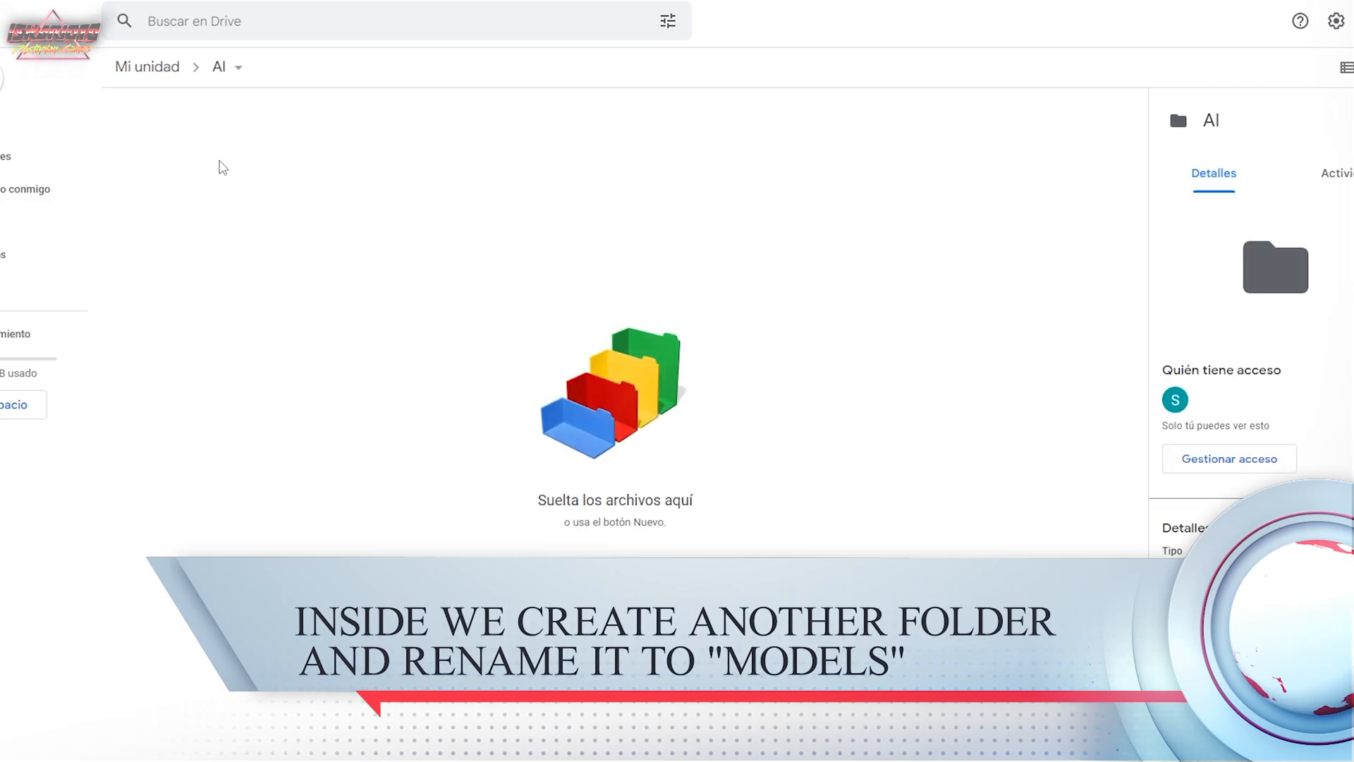
right_click(252, 223)
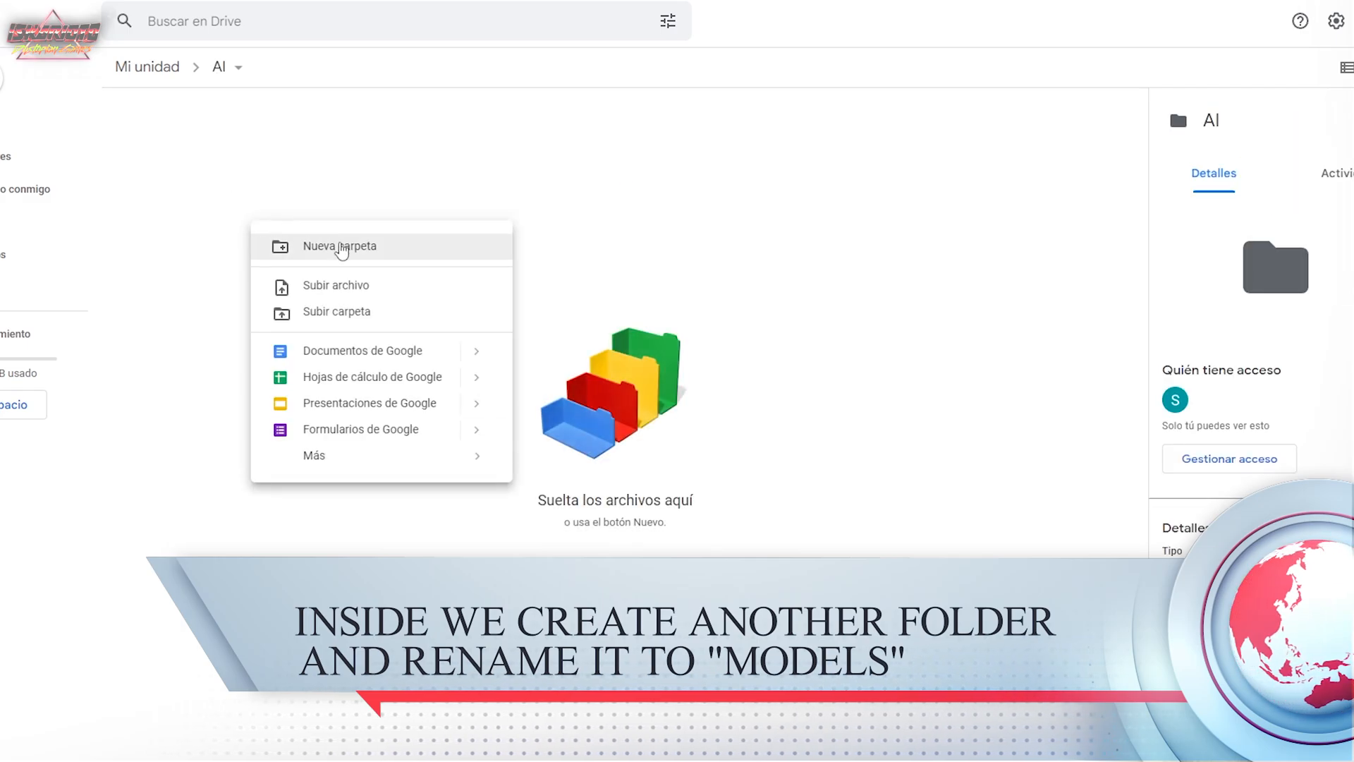
click(341, 248)
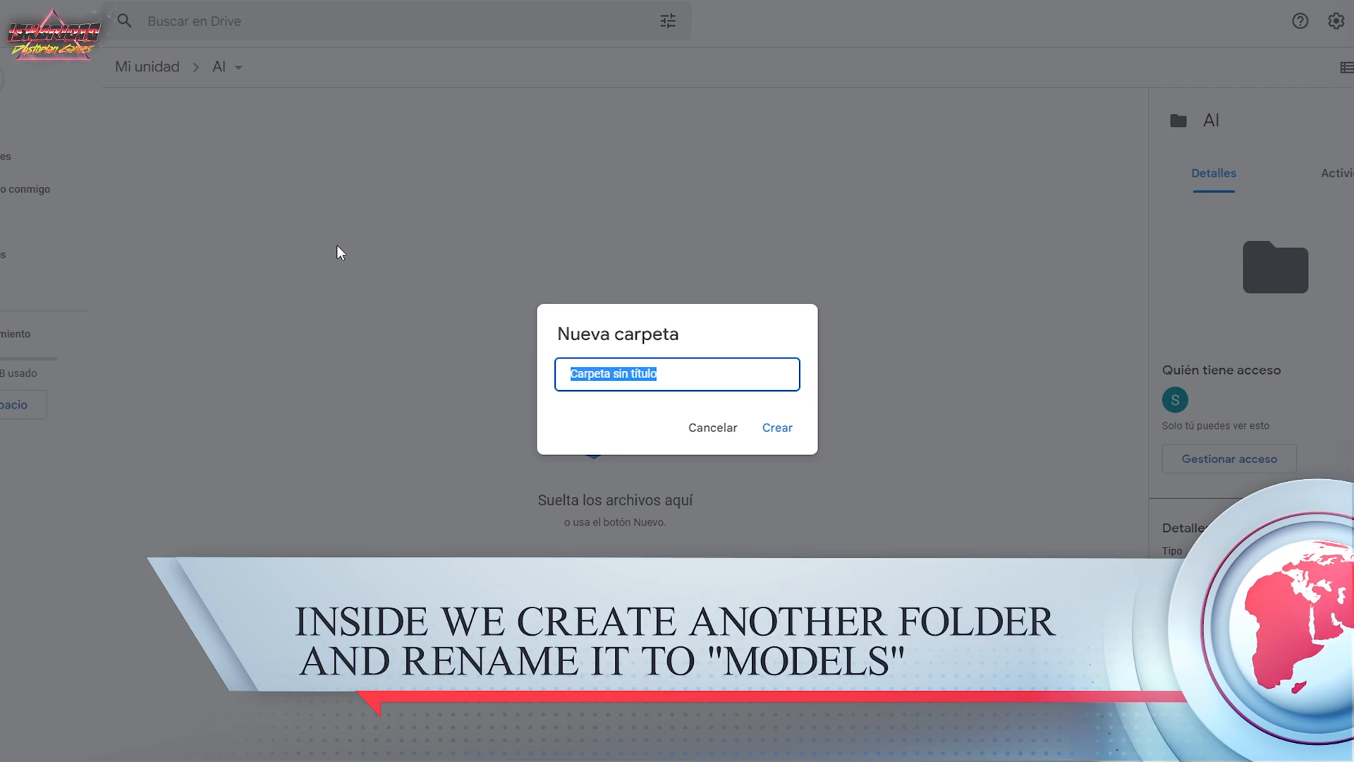
text(models)
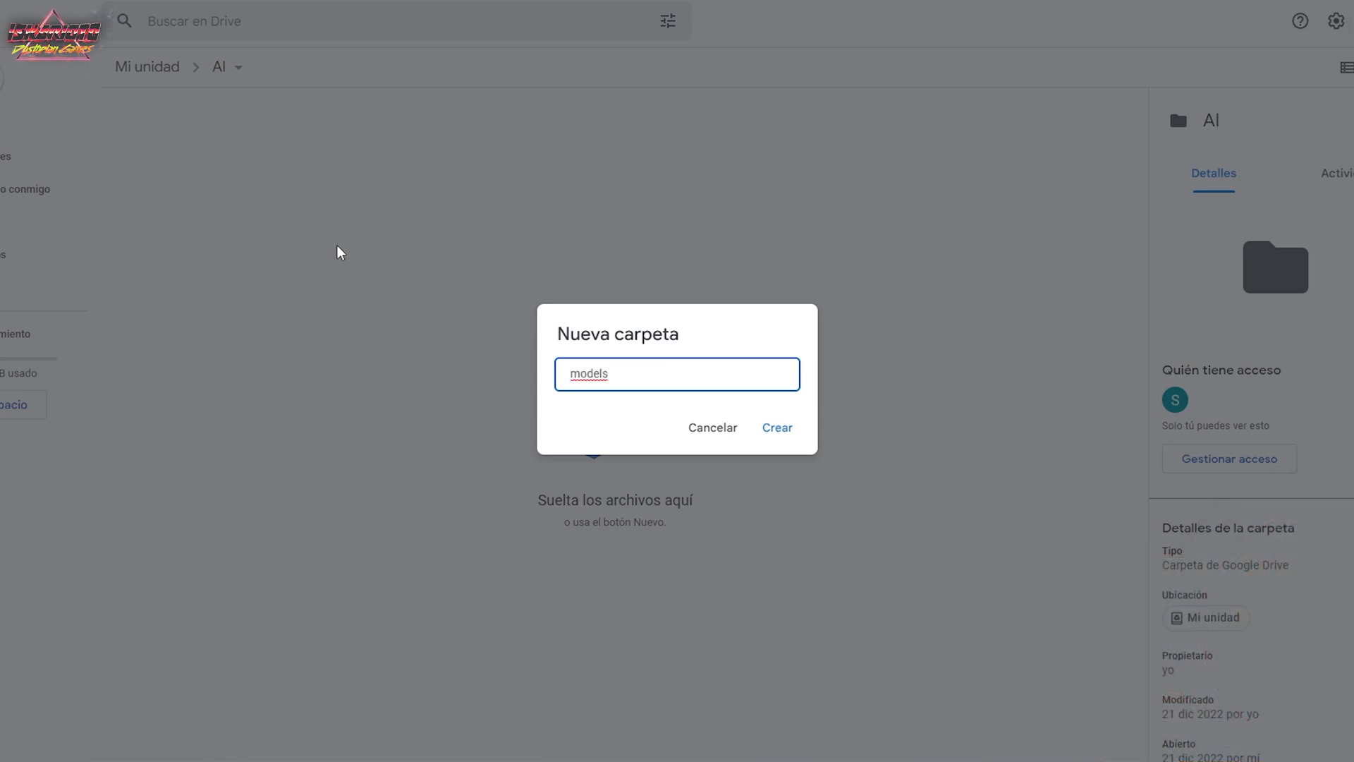
click(778, 430)
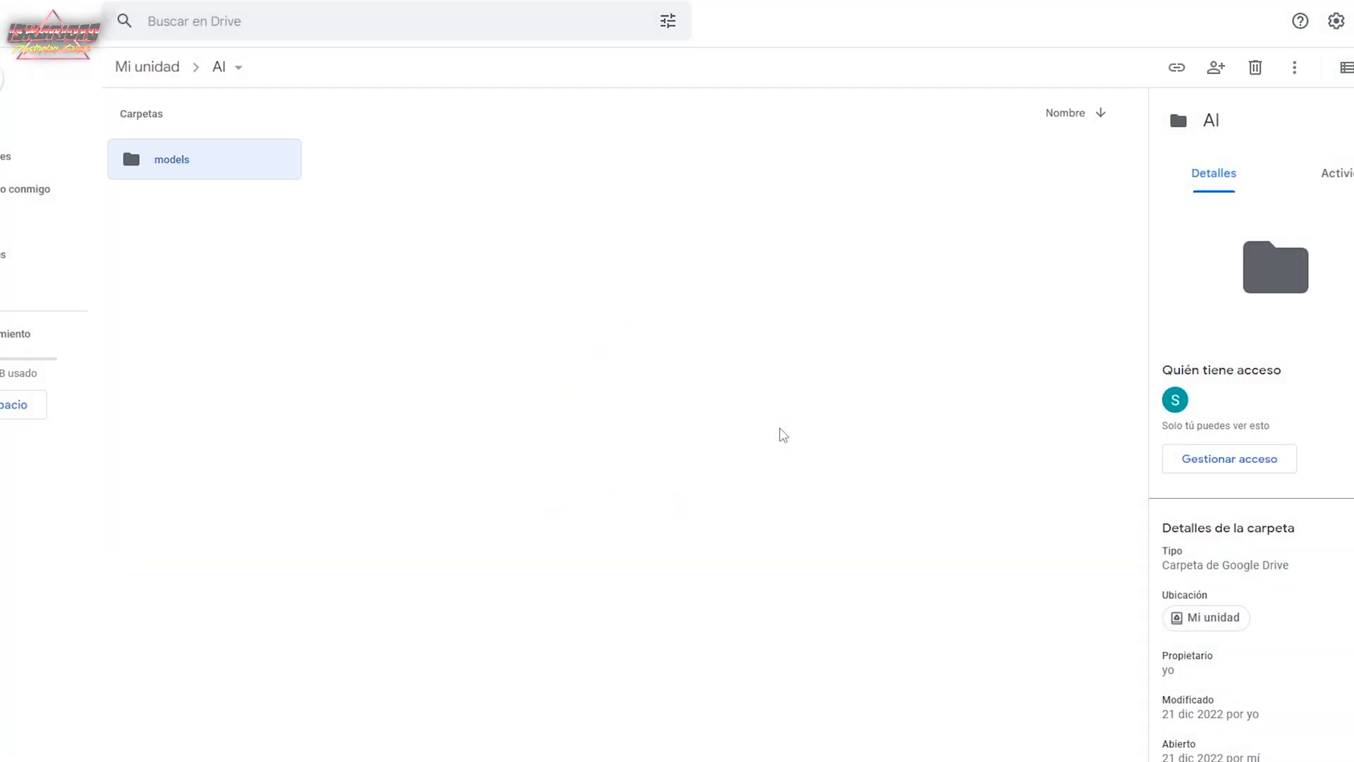
Upload the checkpoint file v1-5-pruned-emaonly.ckpt from the computer into the models folder.
double_click(211, 161)
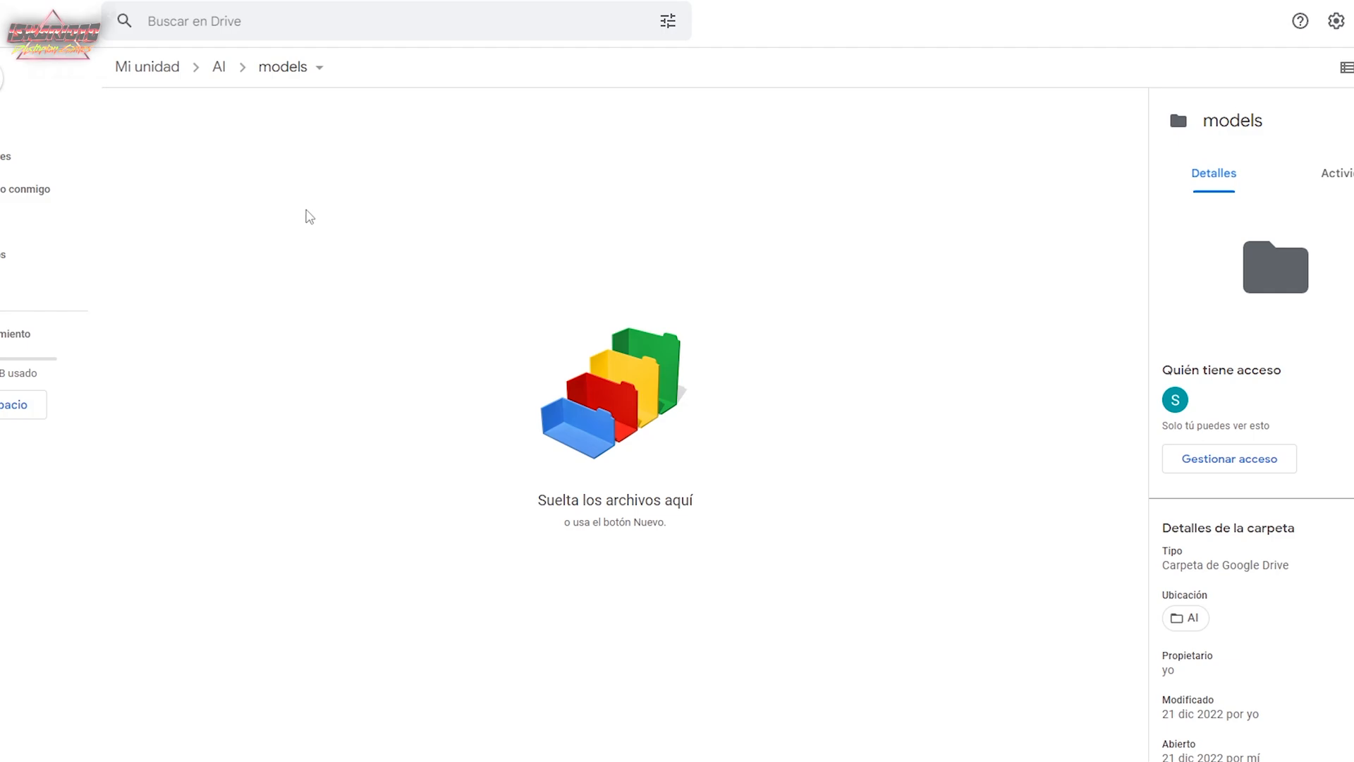
right_click(251, 206)
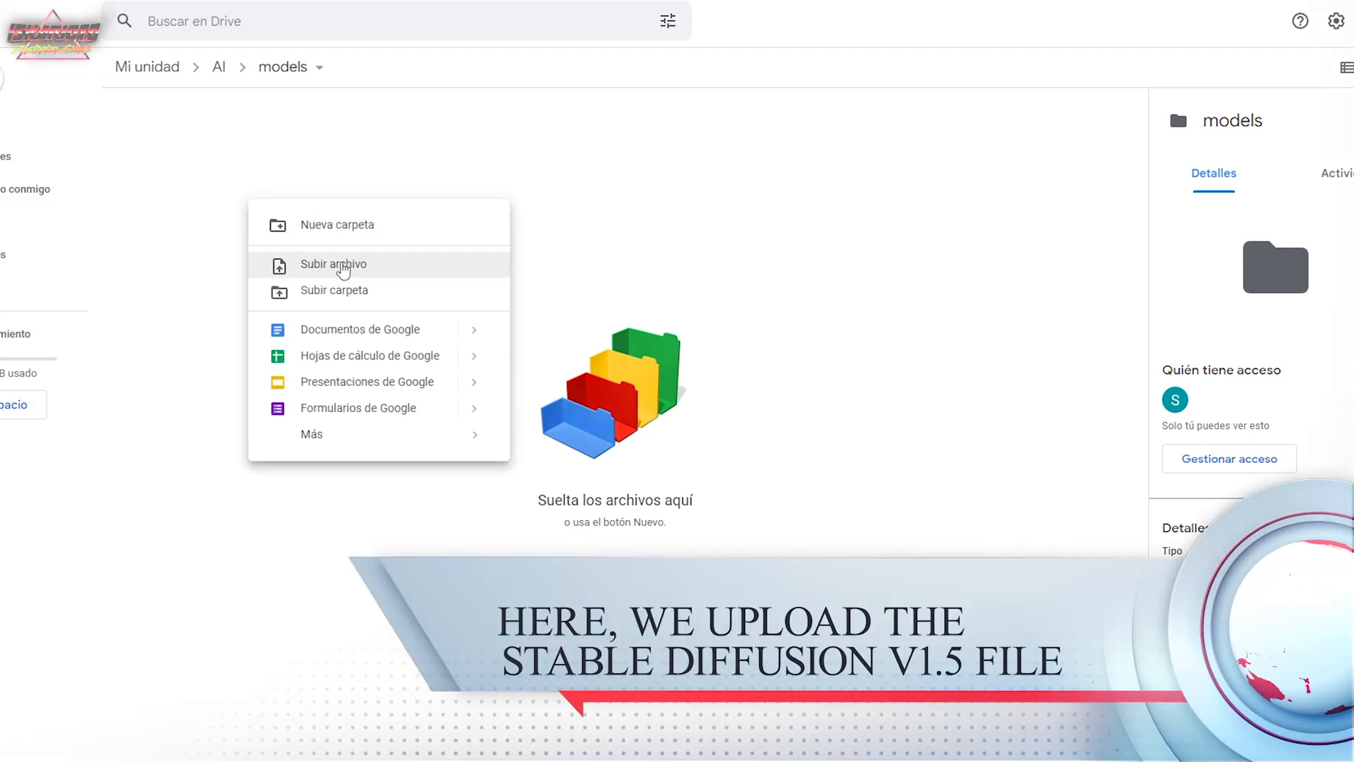
click(342, 264)
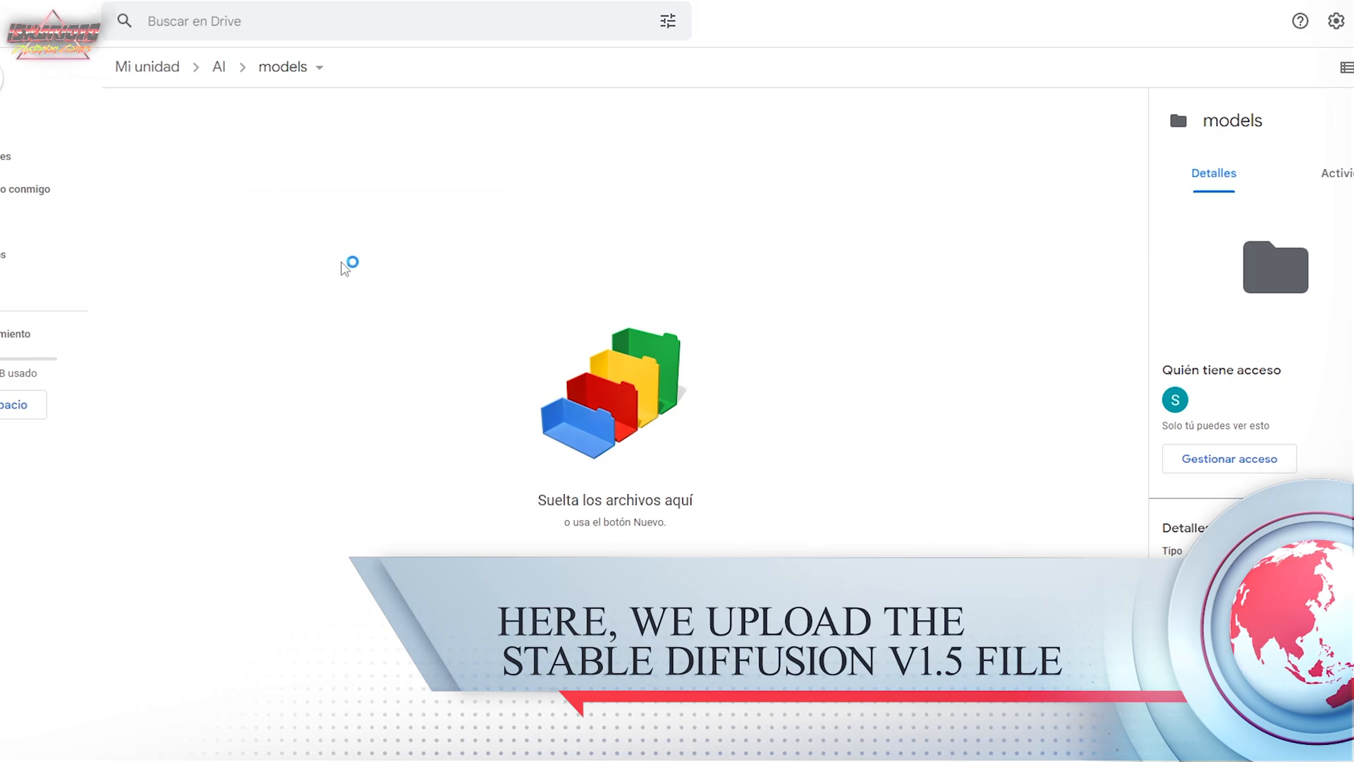
scroll(134, 169, down, 5)
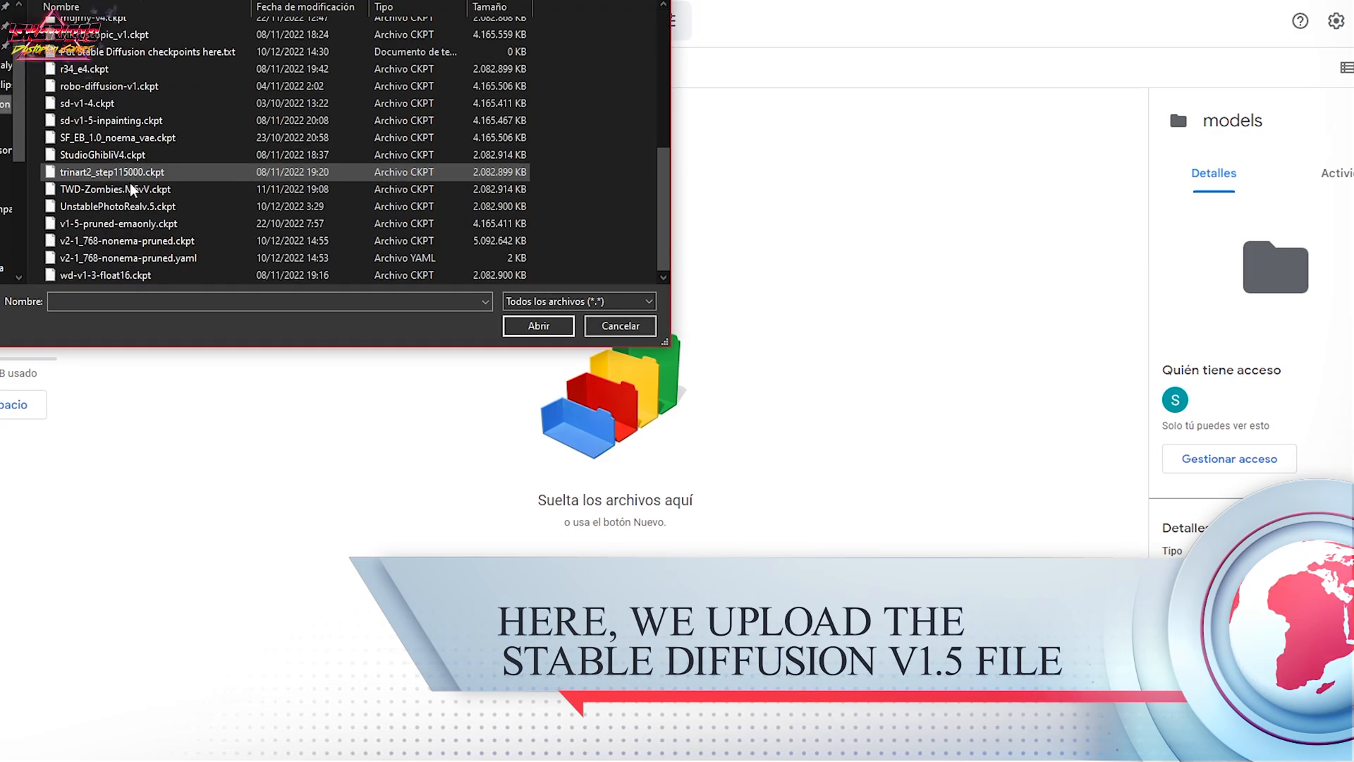
click(101, 241)
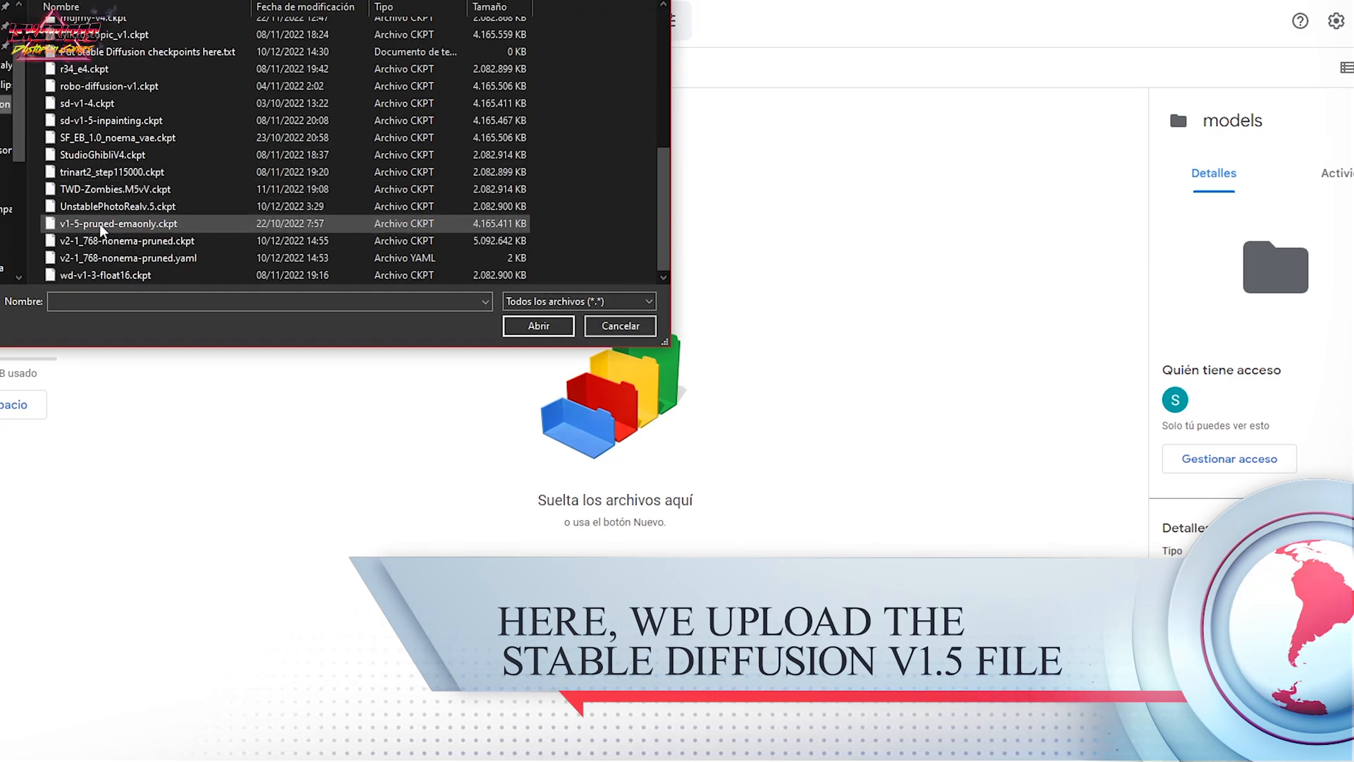
double_click(101, 241)
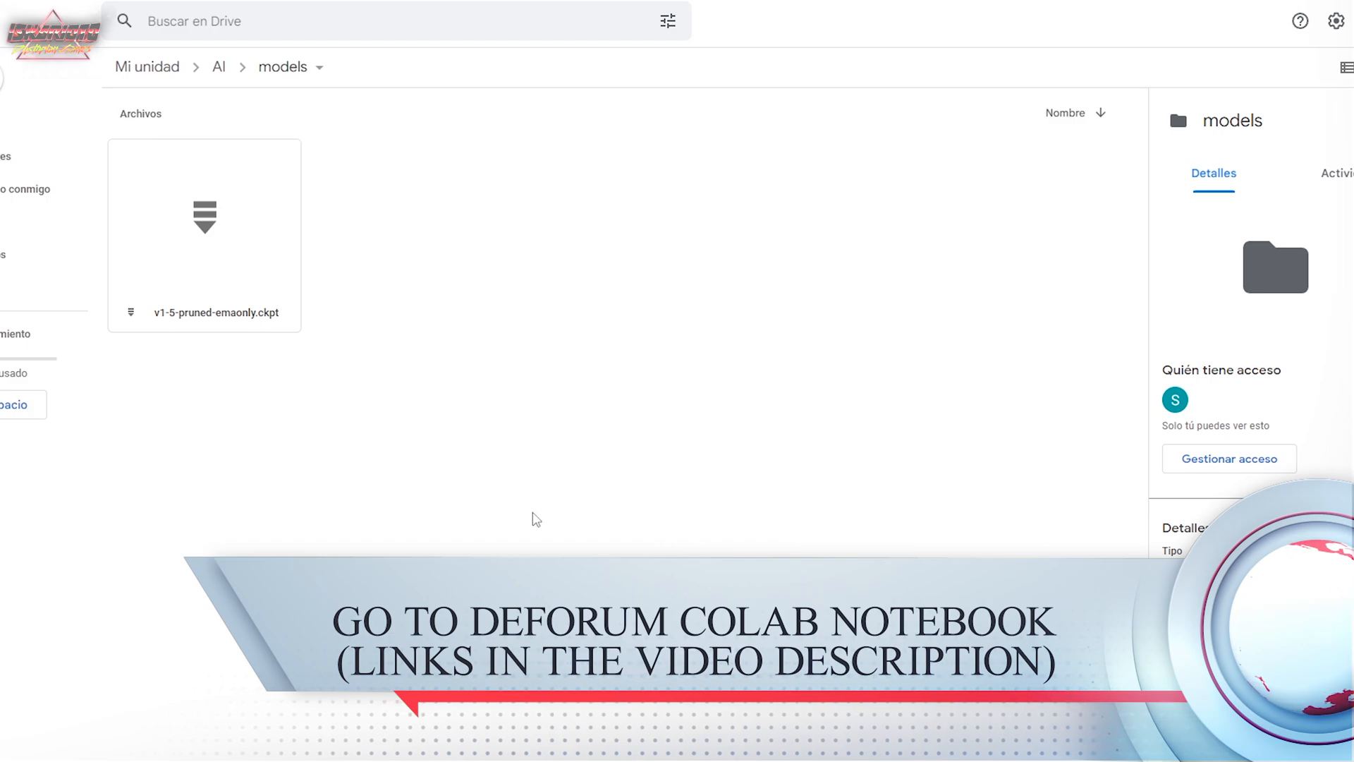
click(214, 238)
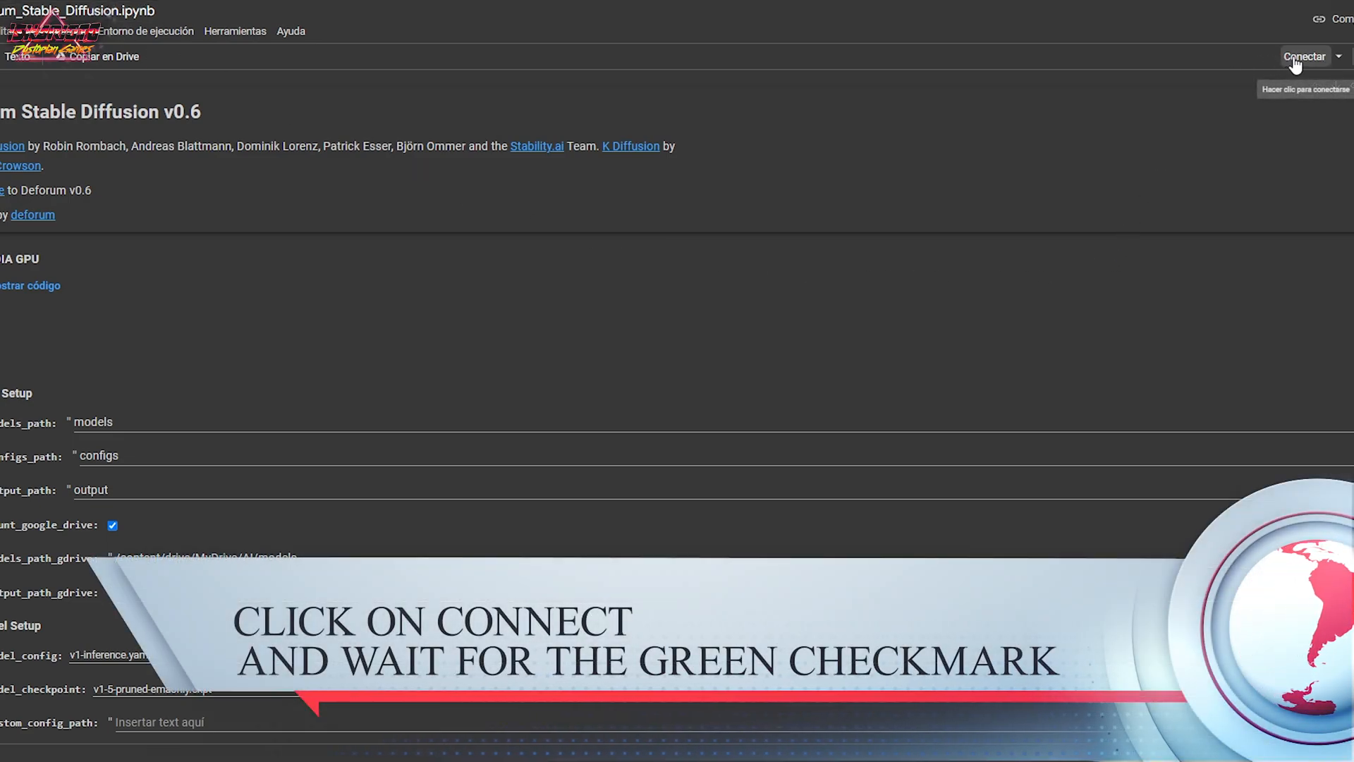
In the Deforum Stable Diffusion Colab notebook, connect to a runtime and run the NVIDIA GPU cell, accepting the non-Google notebook warning.
click(1295, 64)
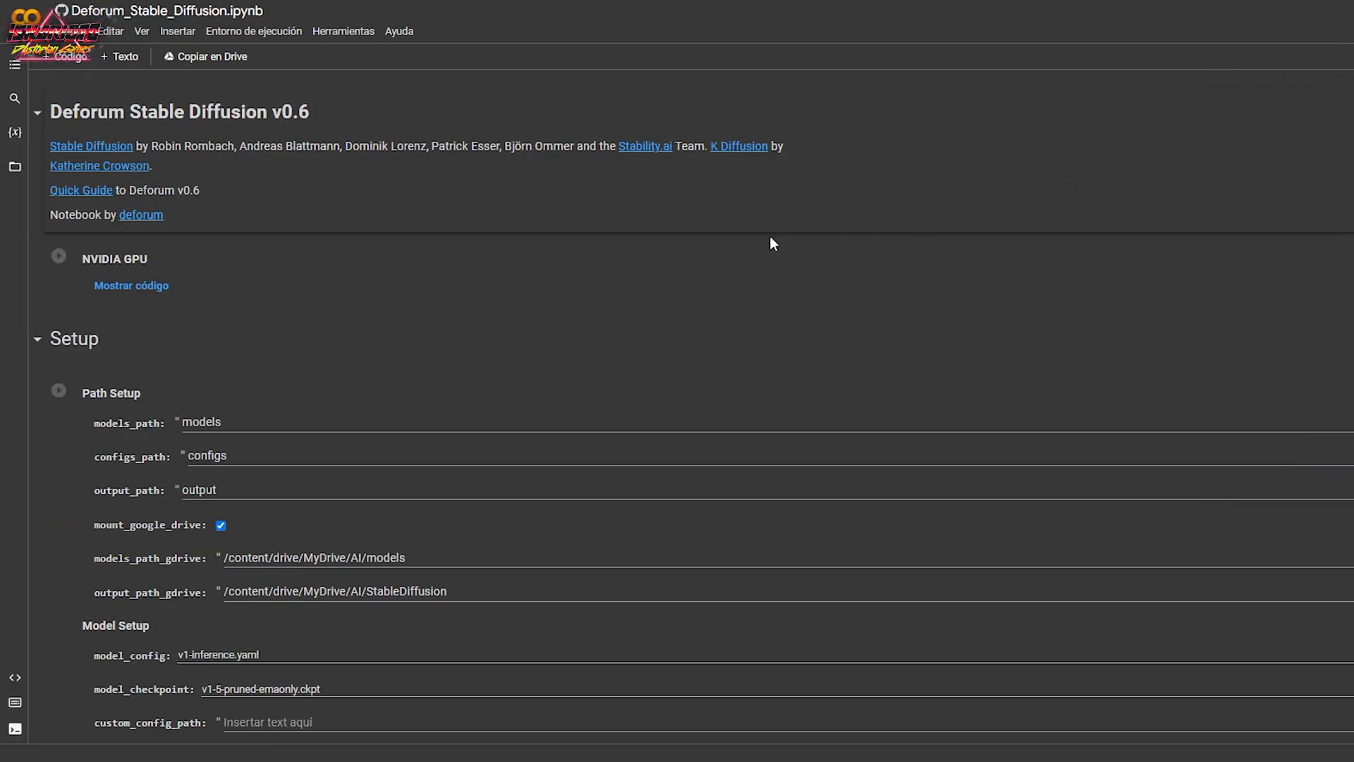
click(58, 258)
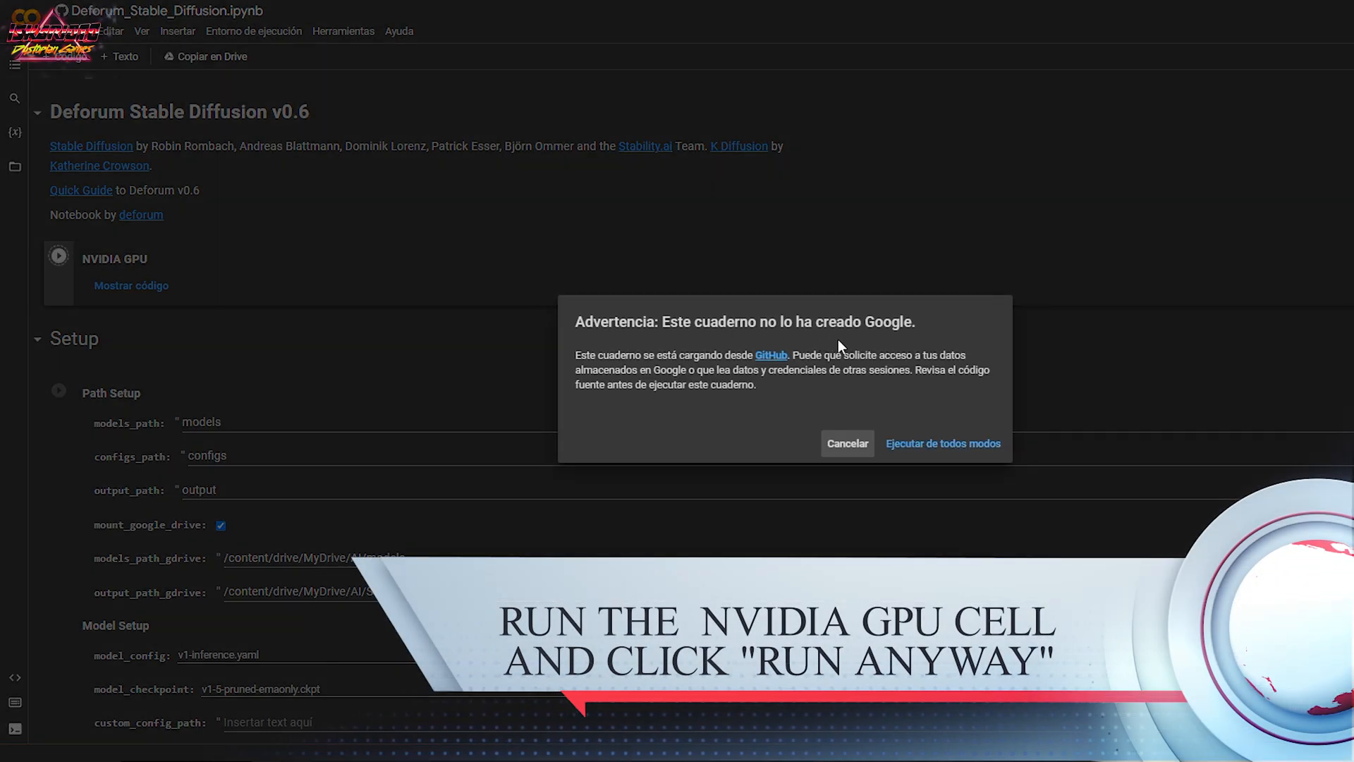
click(924, 444)
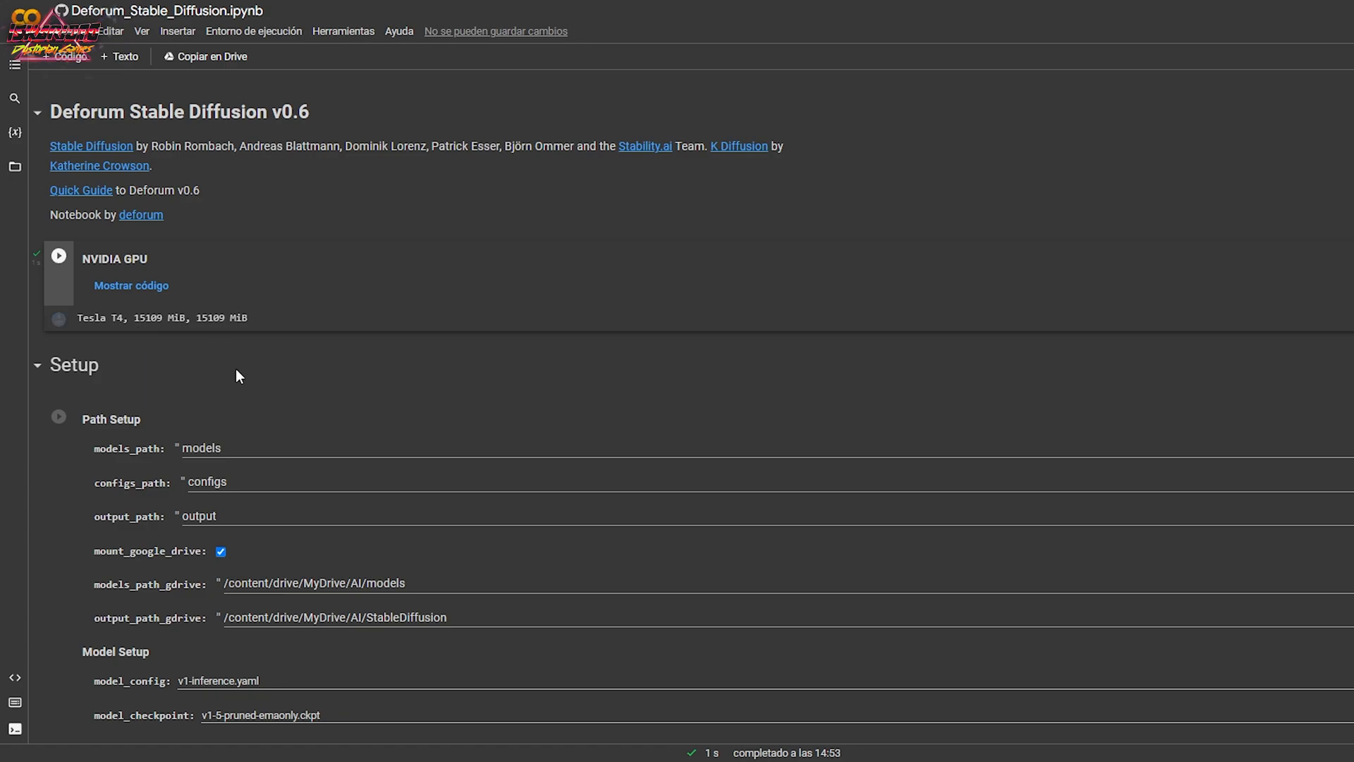
Run the Setup cell with Google Drive mounting enabled and the v1-5-pruned-emaonly.ckpt checkpoint selected.
scroll(234, 368, down, 2)
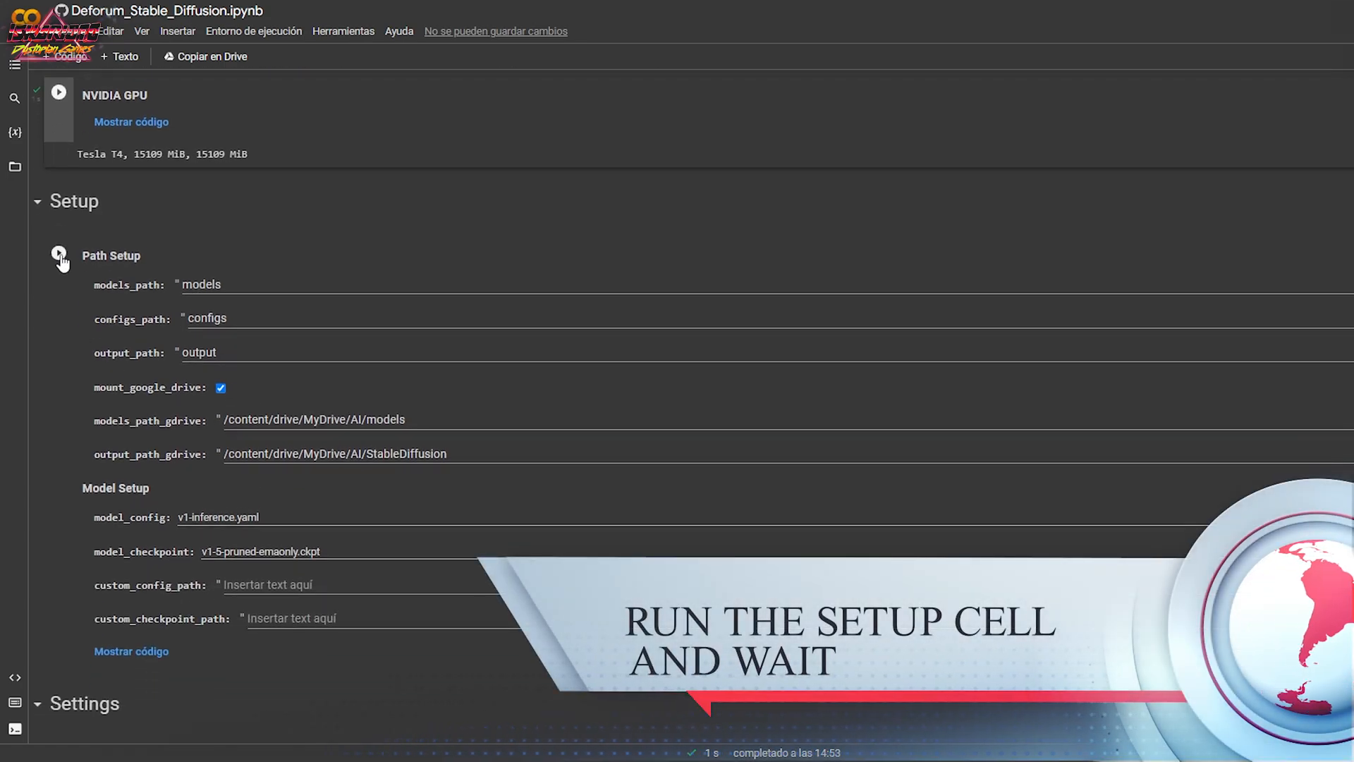
click(59, 254)
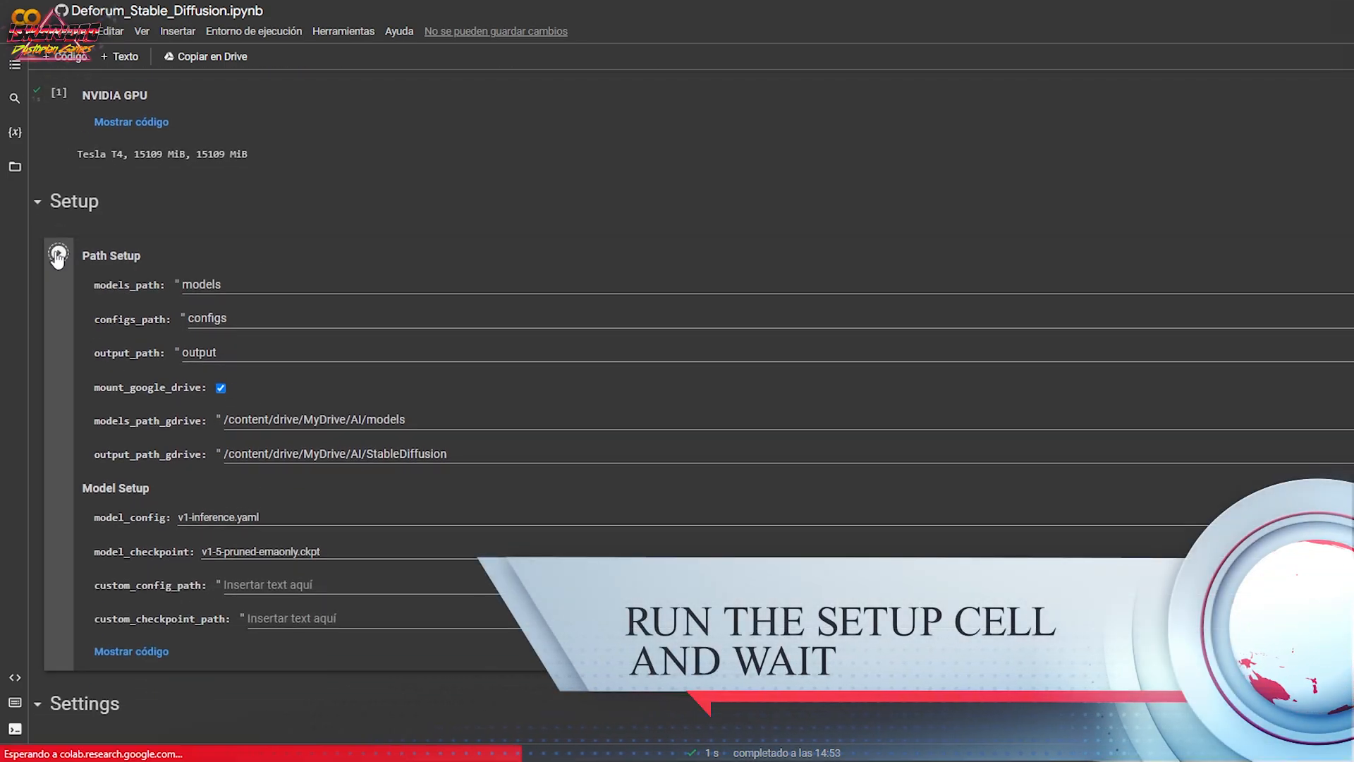
scroll(594, 358, down, 1)
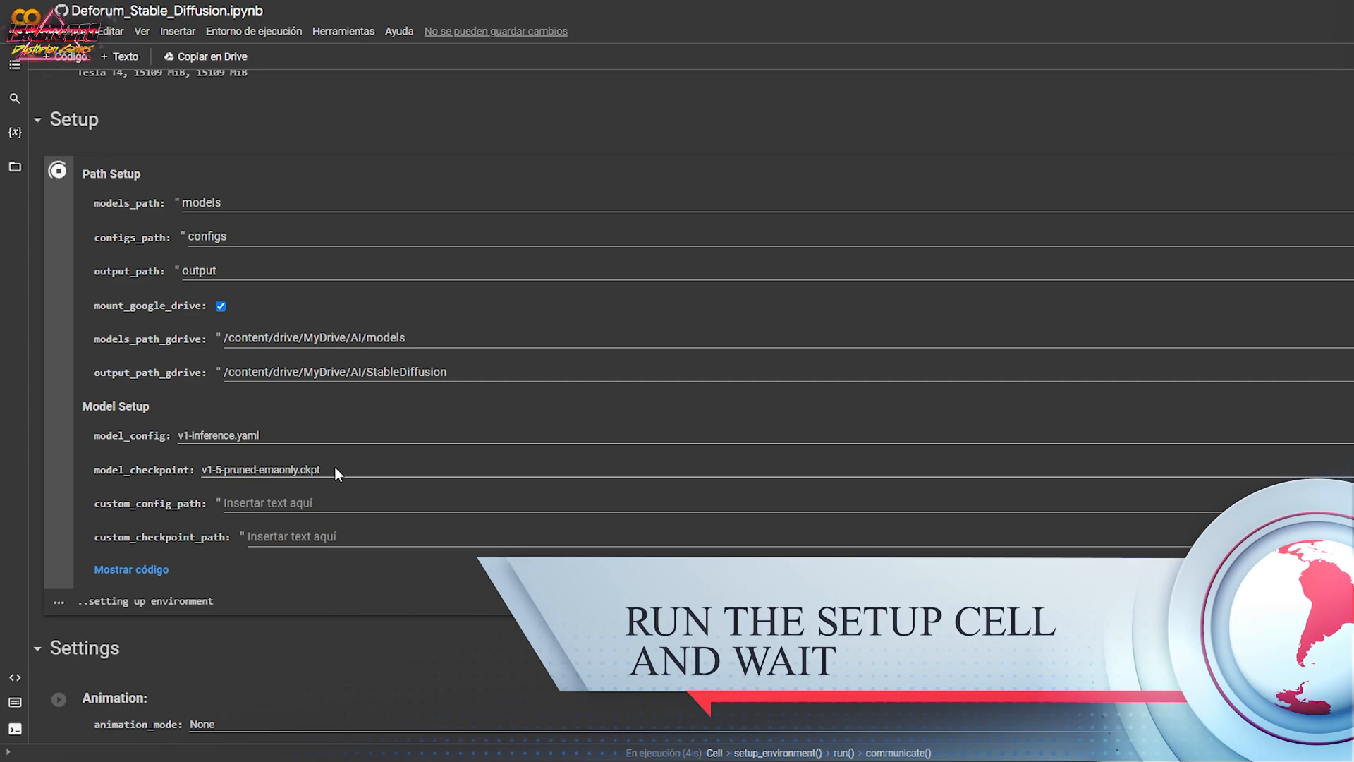
scroll(446, 578, down, 2)
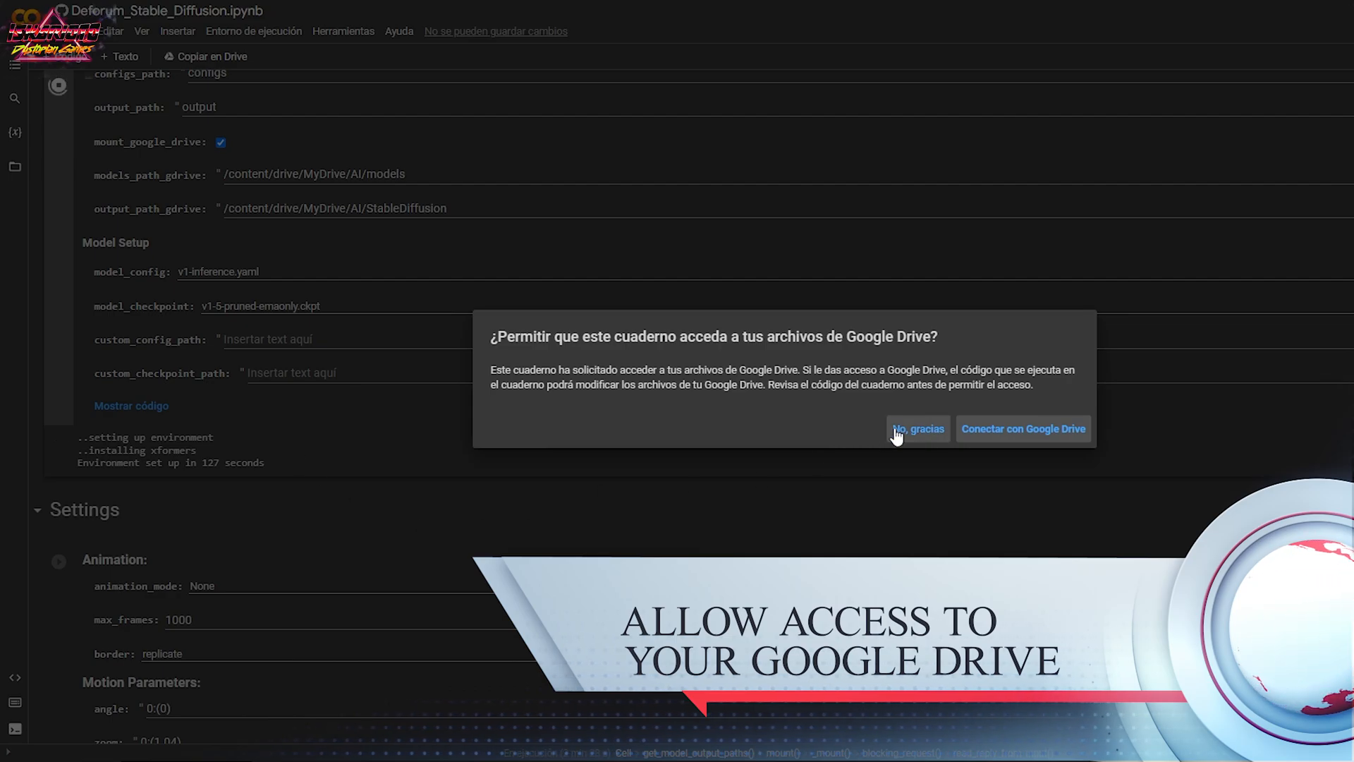
Connect the notebook to Google Drive with the listed Google account and allow the requested access.
click(1020, 429)
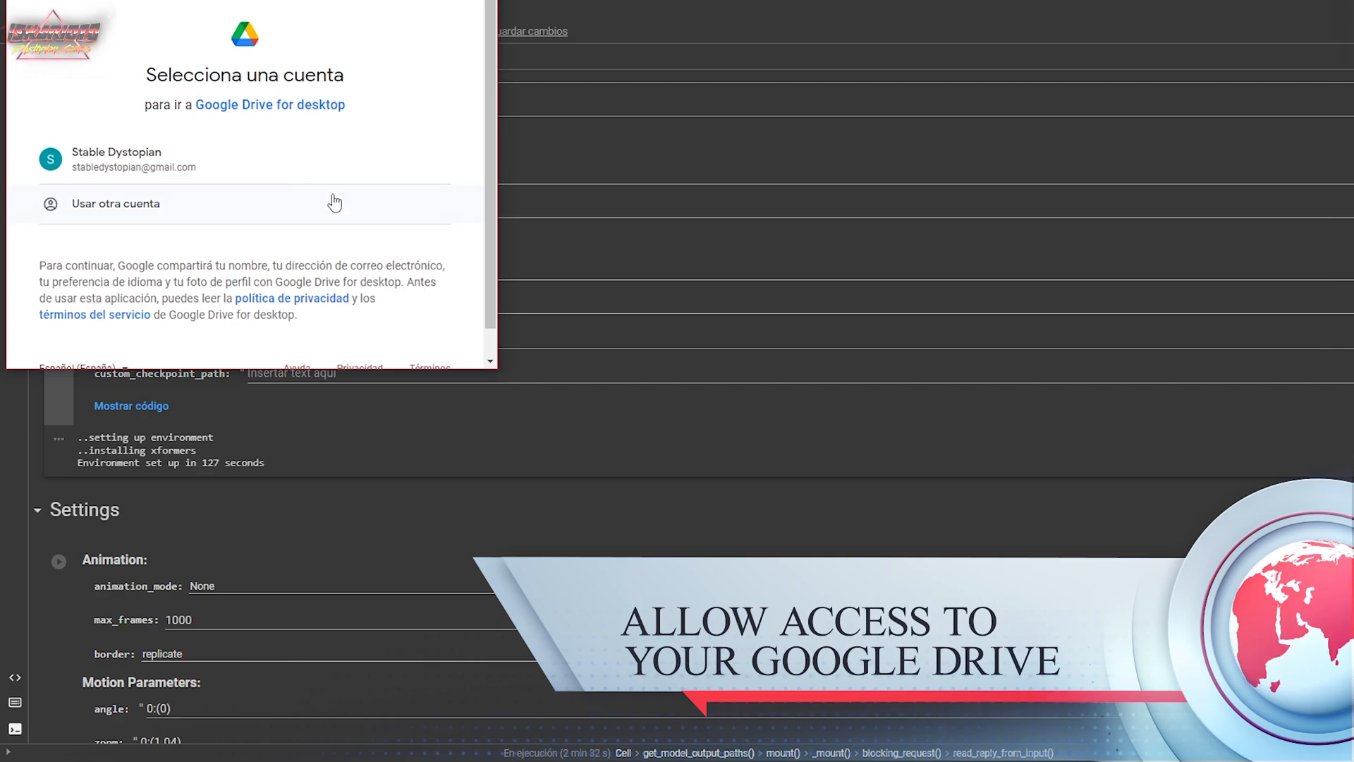
click(139, 163)
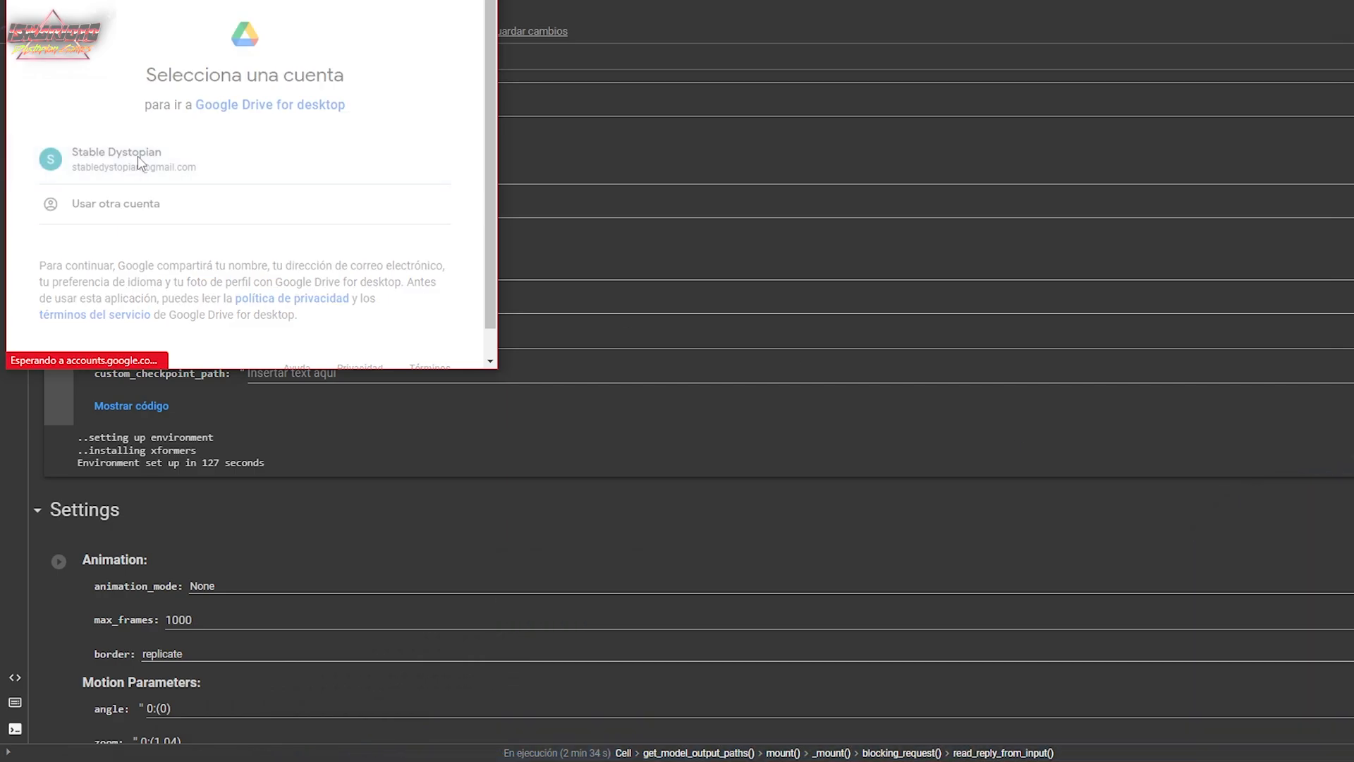
scroll(198, 175, down, 6)
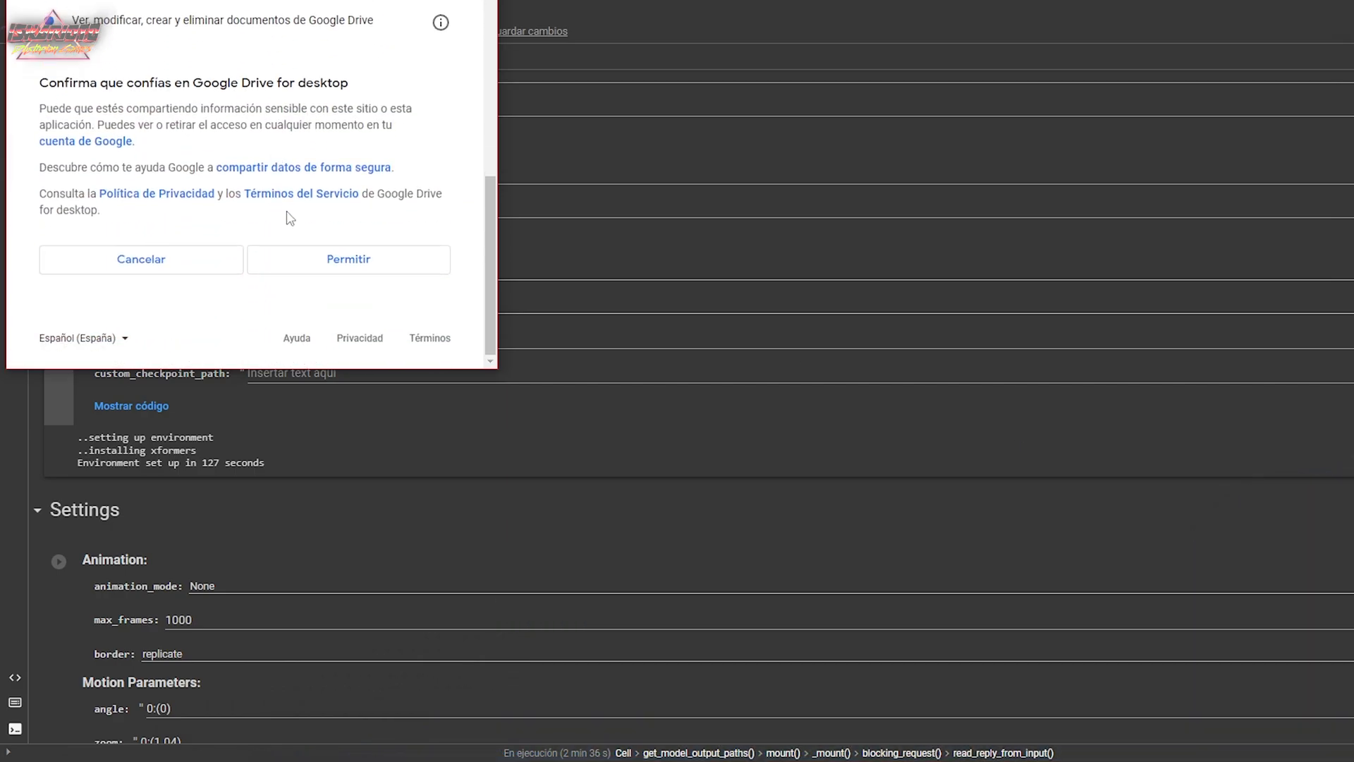
click(347, 261)
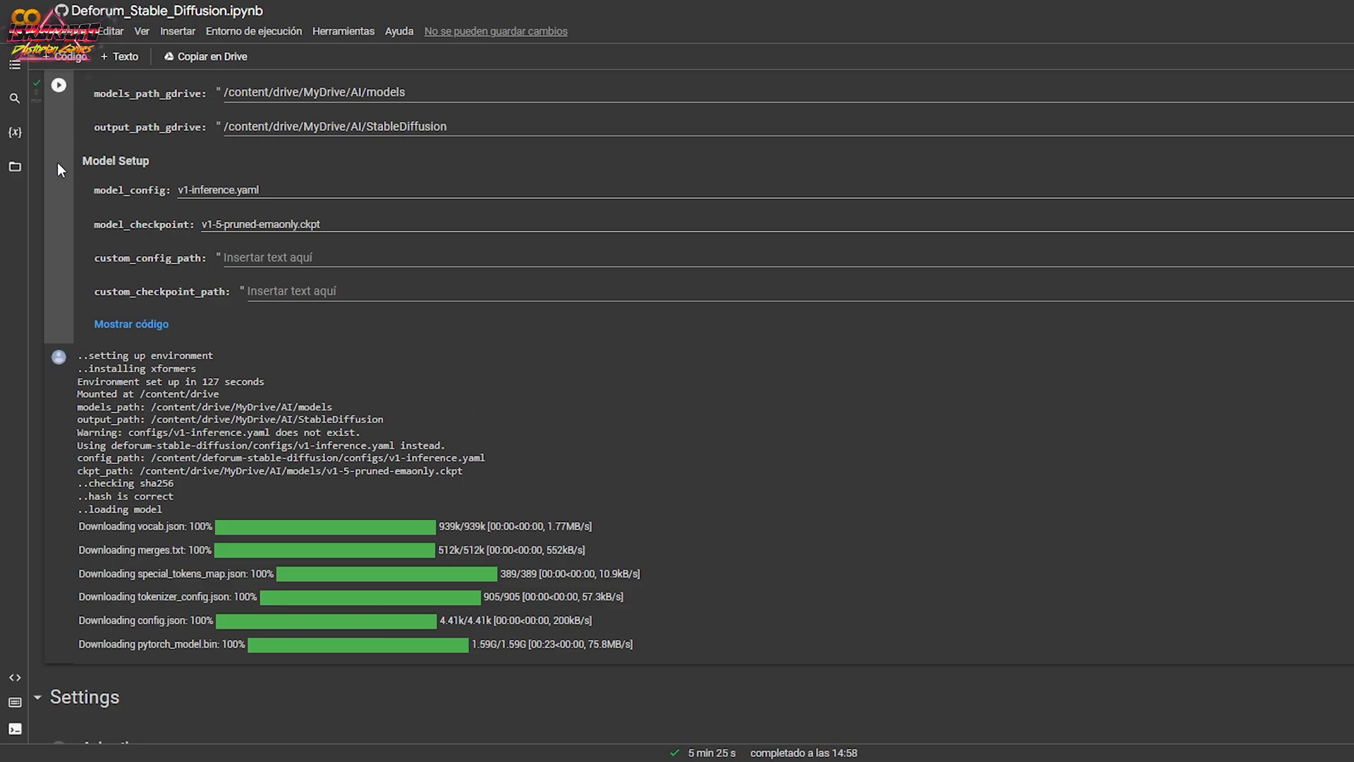
In the Animation settings, set animation_mode to 3D, max_frames to 100 and border to wrap.
scroll(286, 560, down, 8)
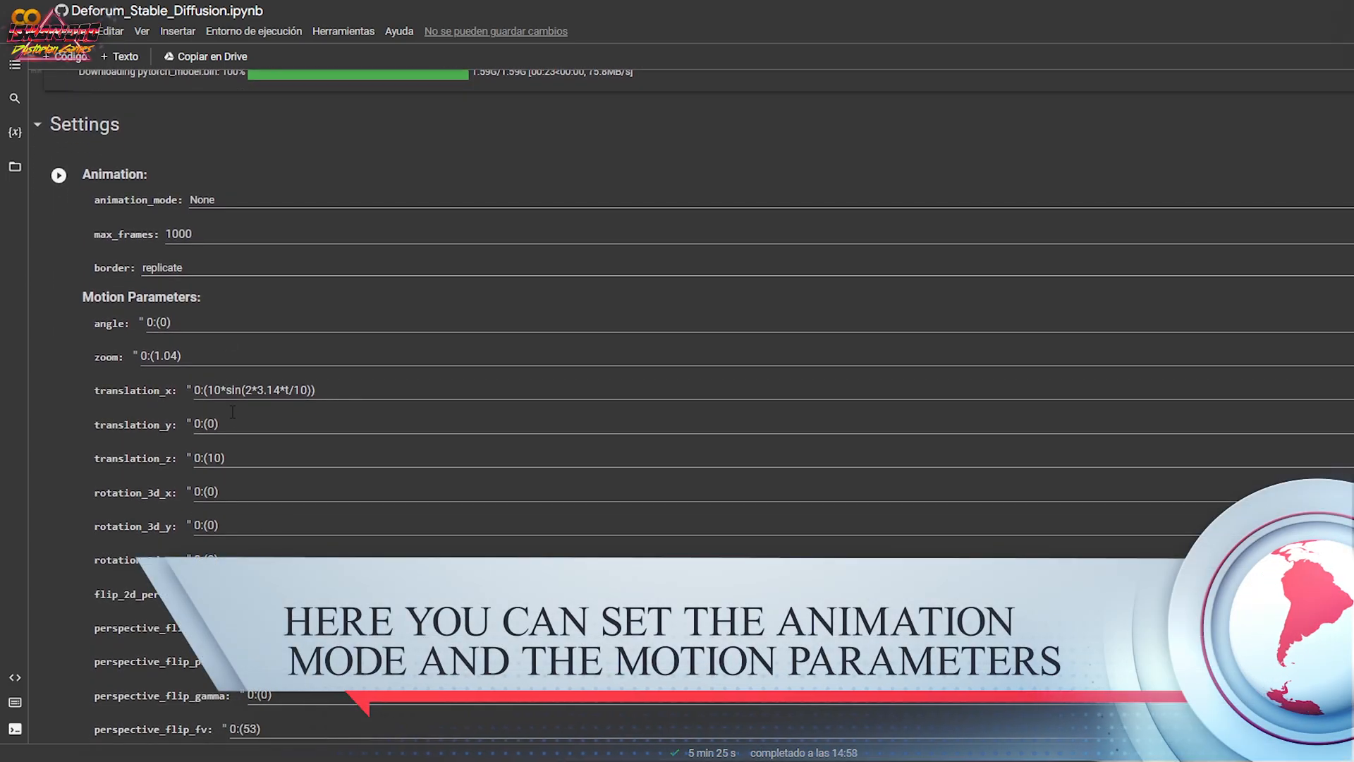
click(202, 199)
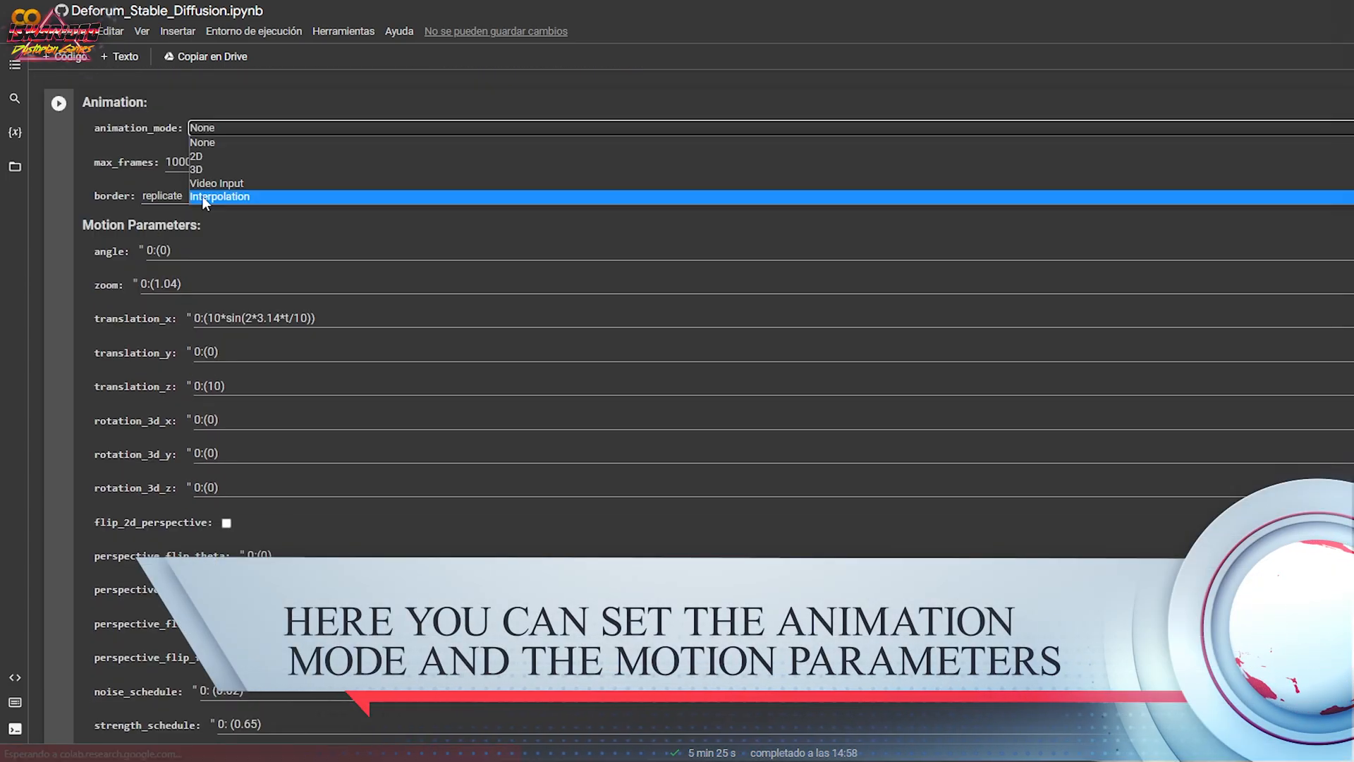
click(231, 169)
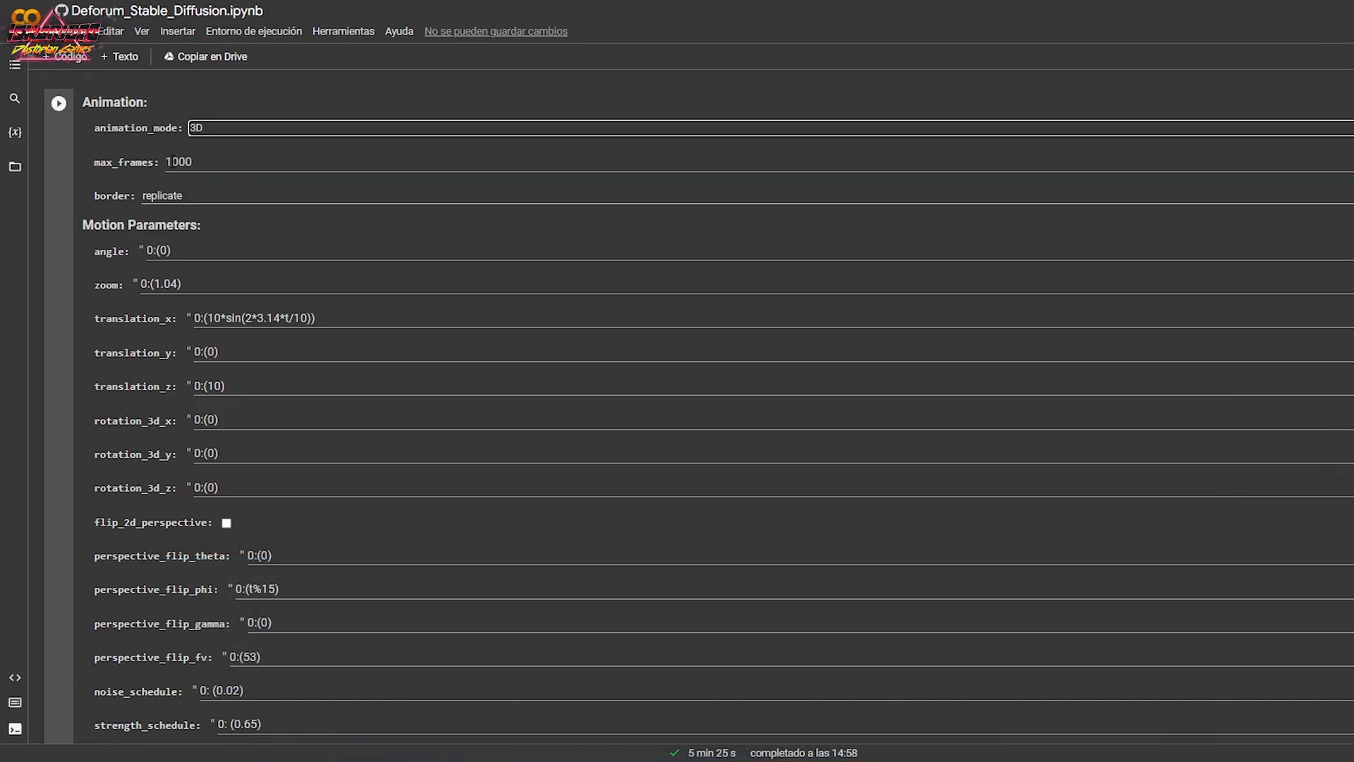
click(178, 162)
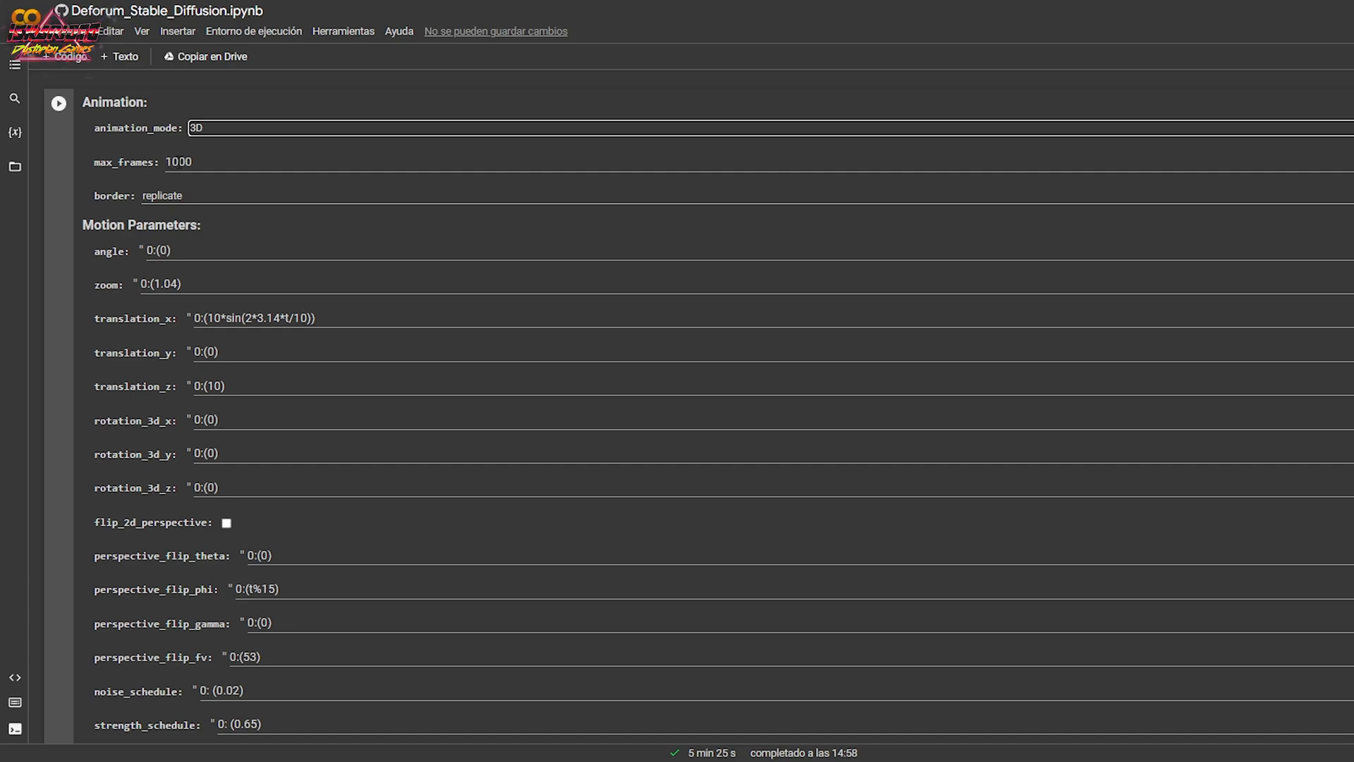
click(172, 194)
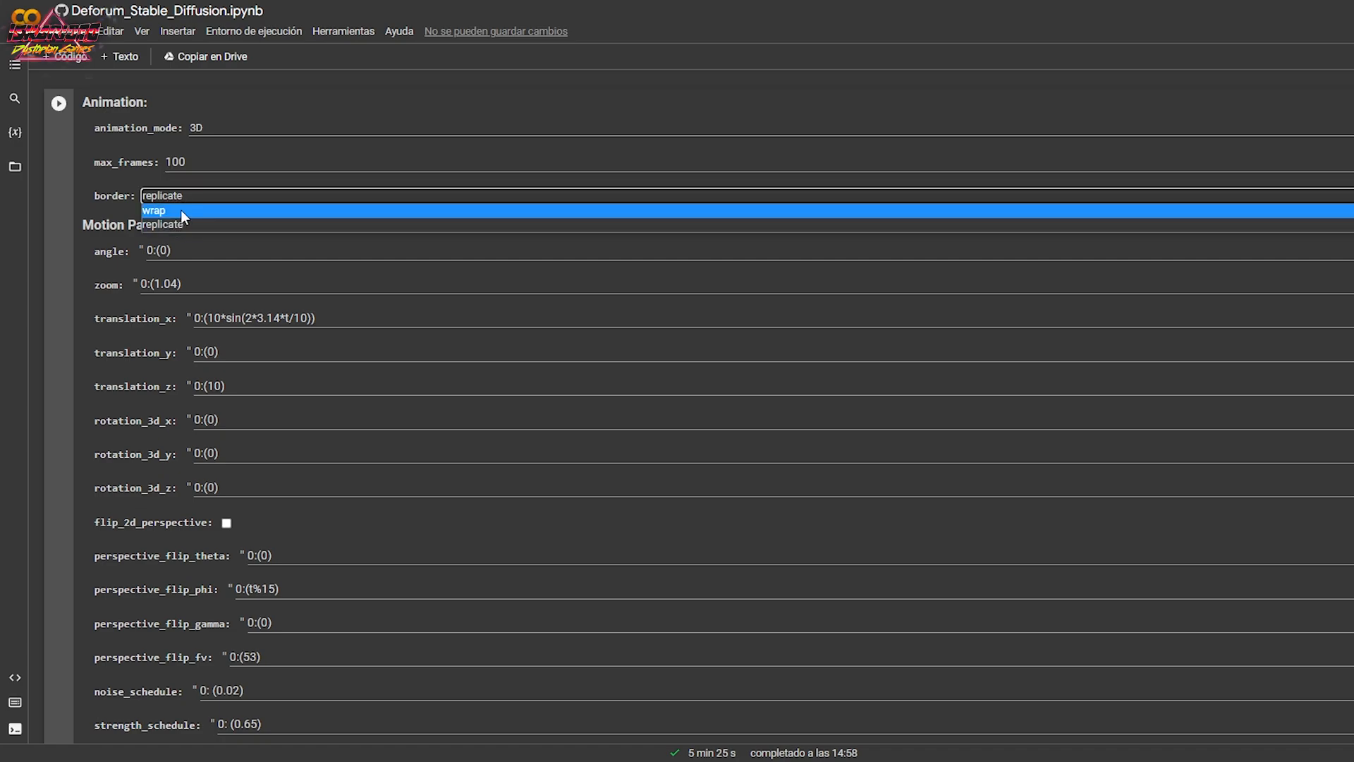
click(182, 210)
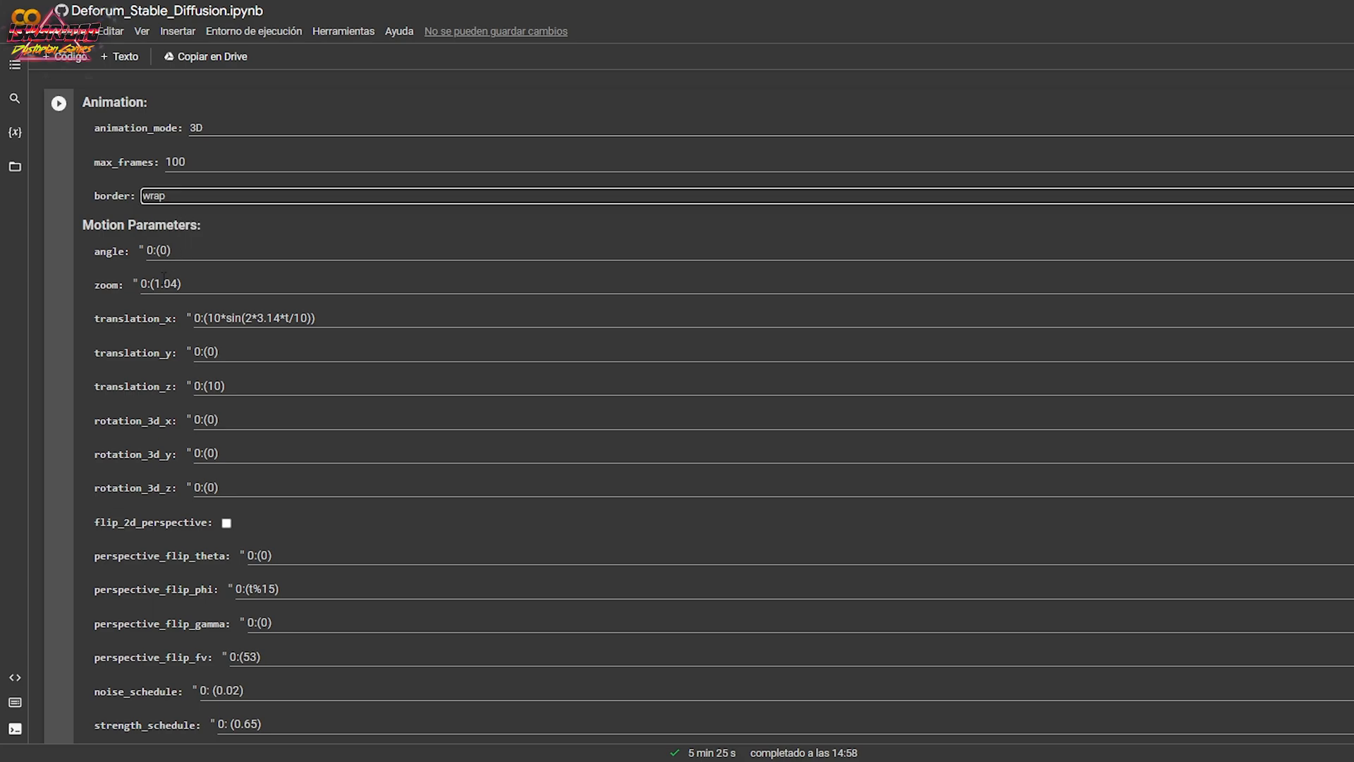
In the Motion Parameters, set zoom to 0:(0), translation_x to 0:(5) and translation_z to 0:(3).
drag(153, 283, 176, 279)
text(0)
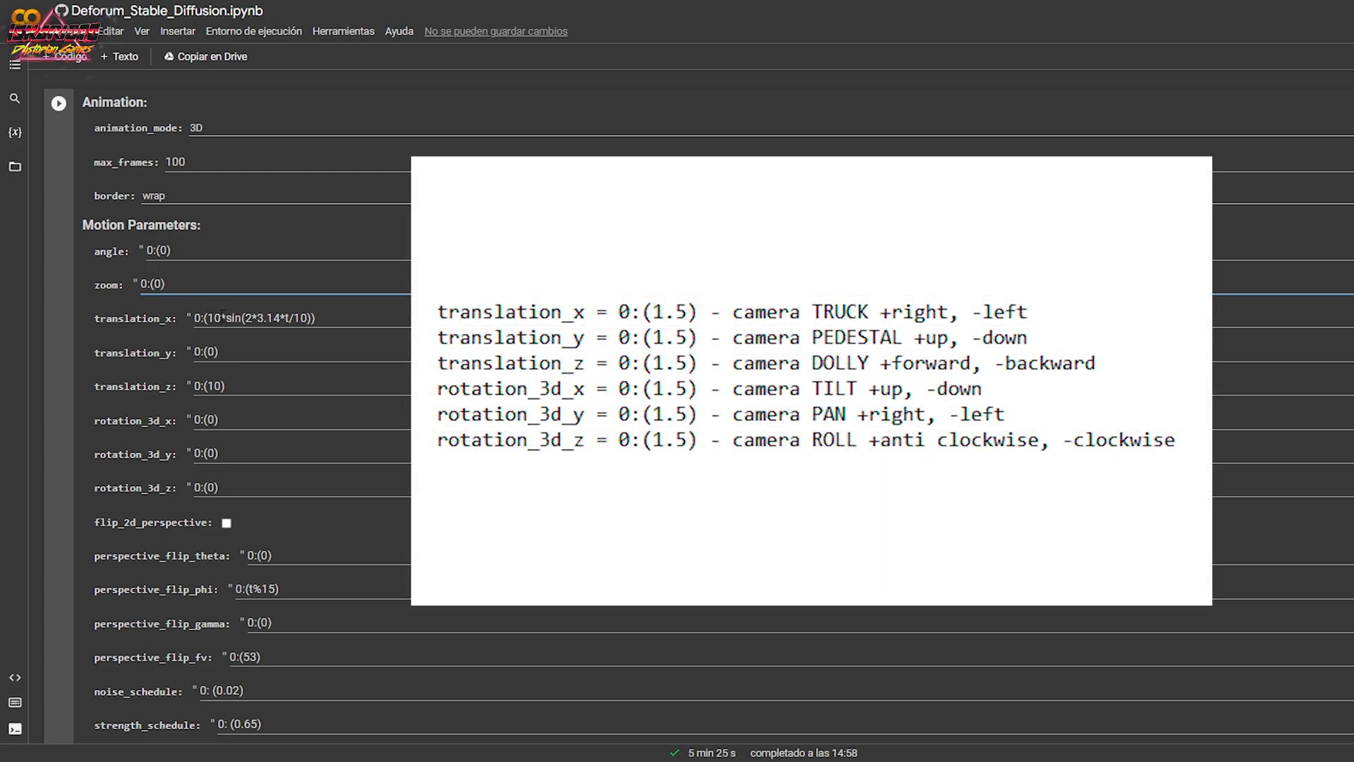
drag(209, 318, 311, 318)
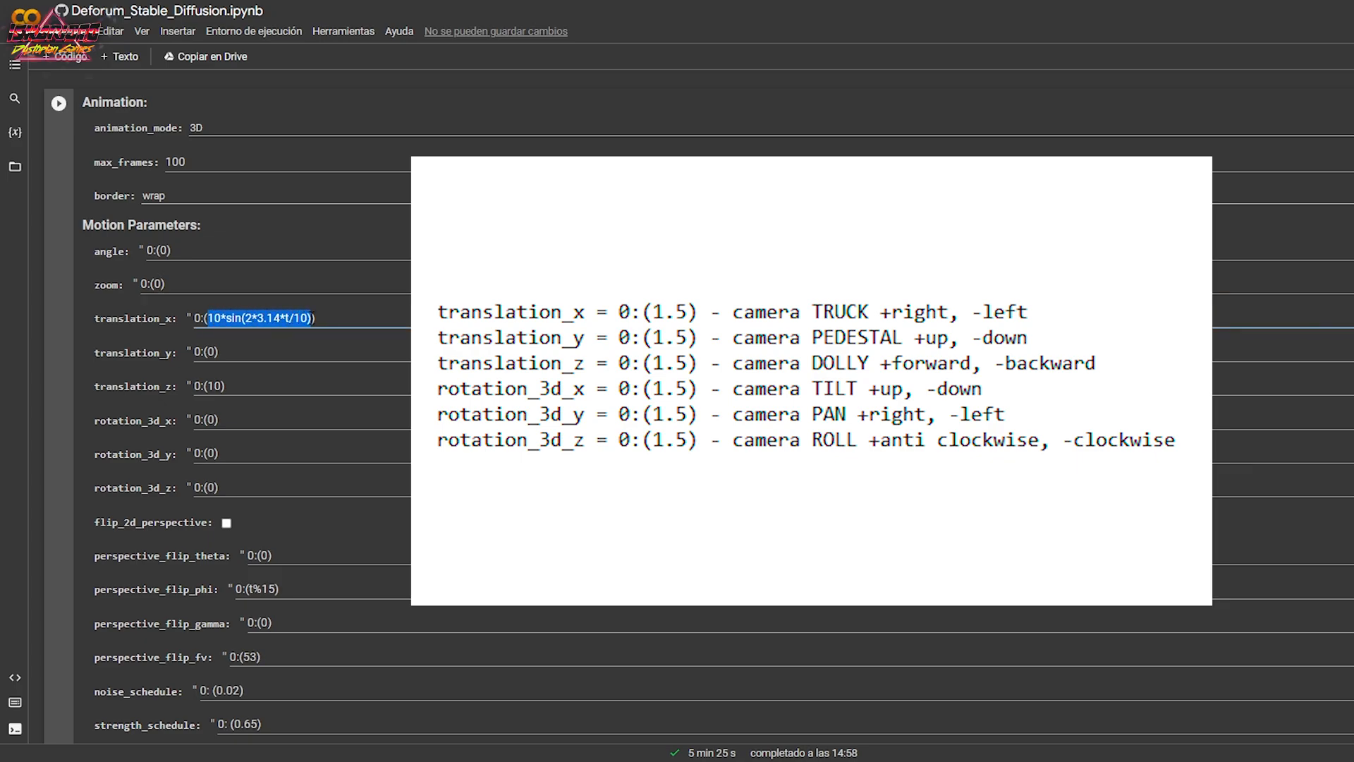
text(5)
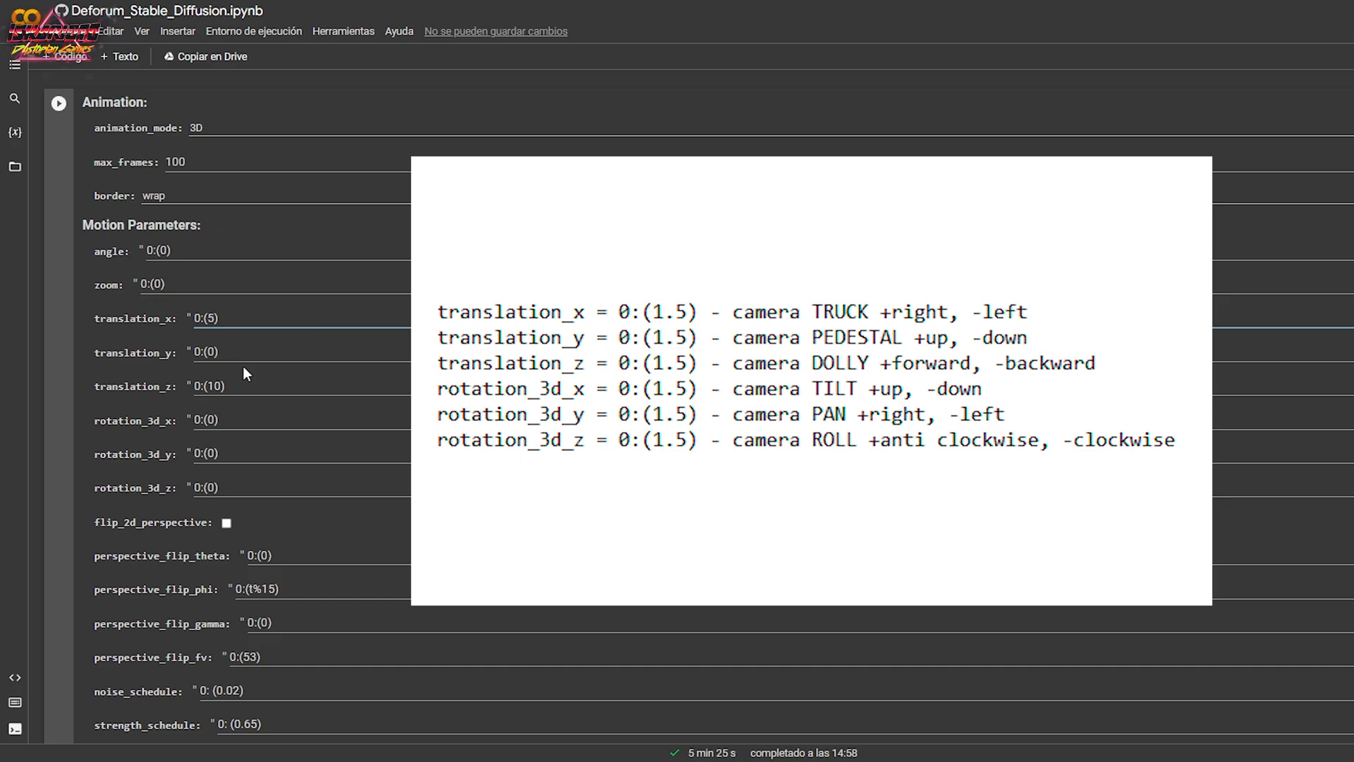
drag(211, 378, 222, 381)
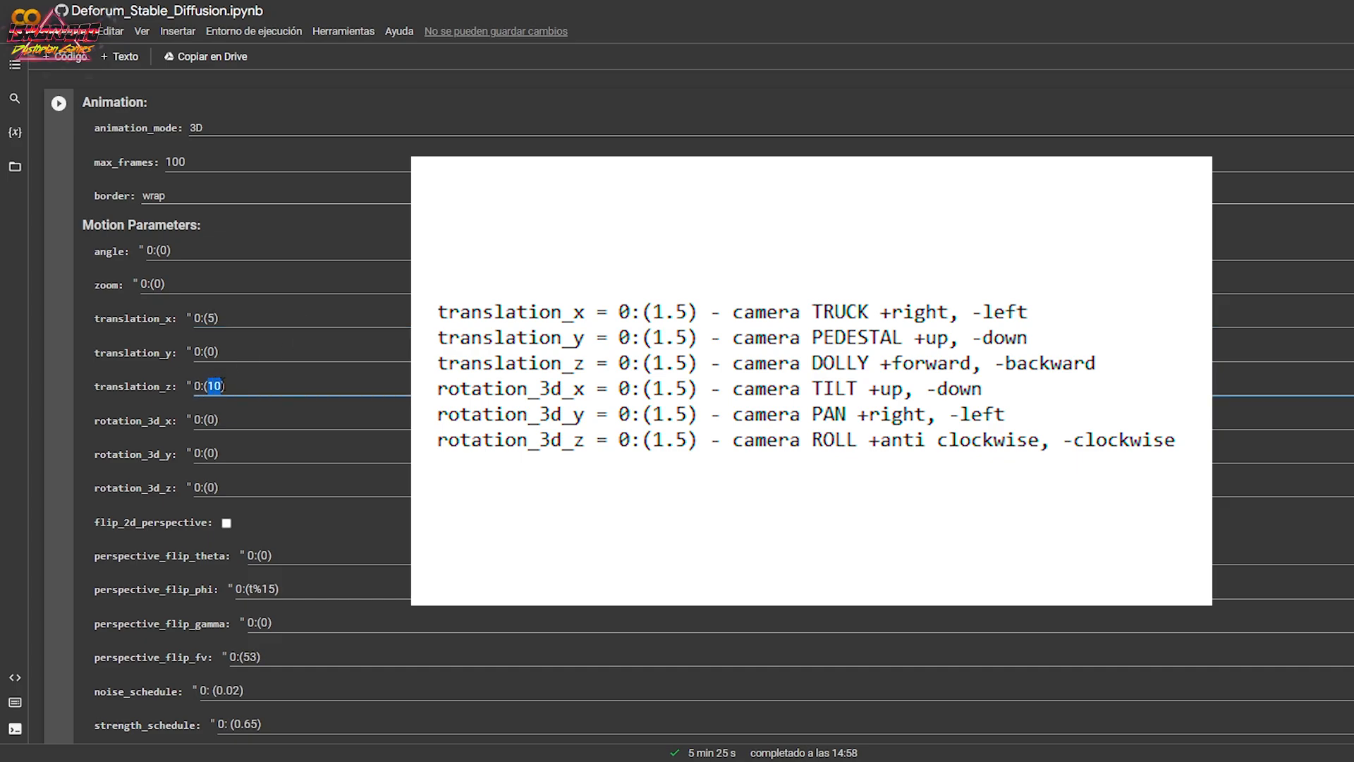
text(3)
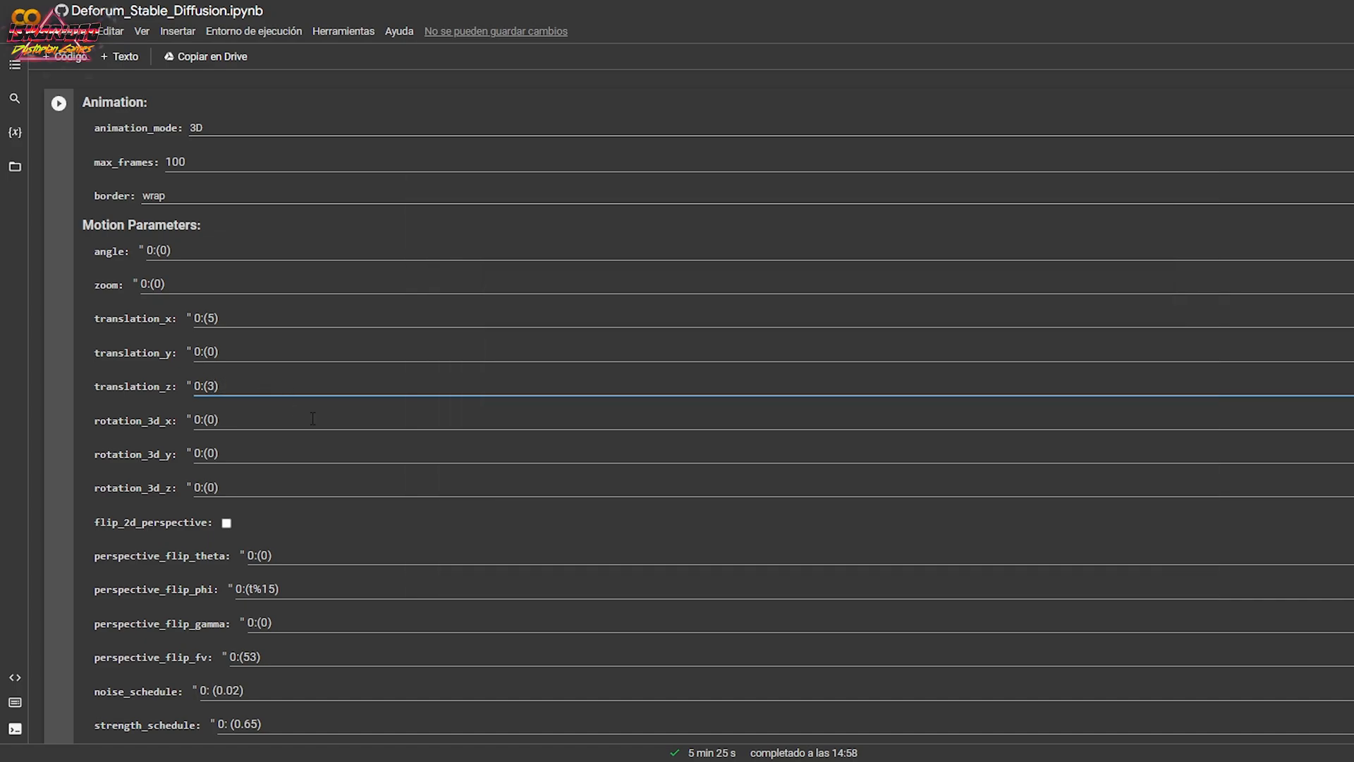
Review the noise and strength schedules, the diffusion_cadence options and the fov setting in the animation parameters.
scroll(324, 470, down, 4)
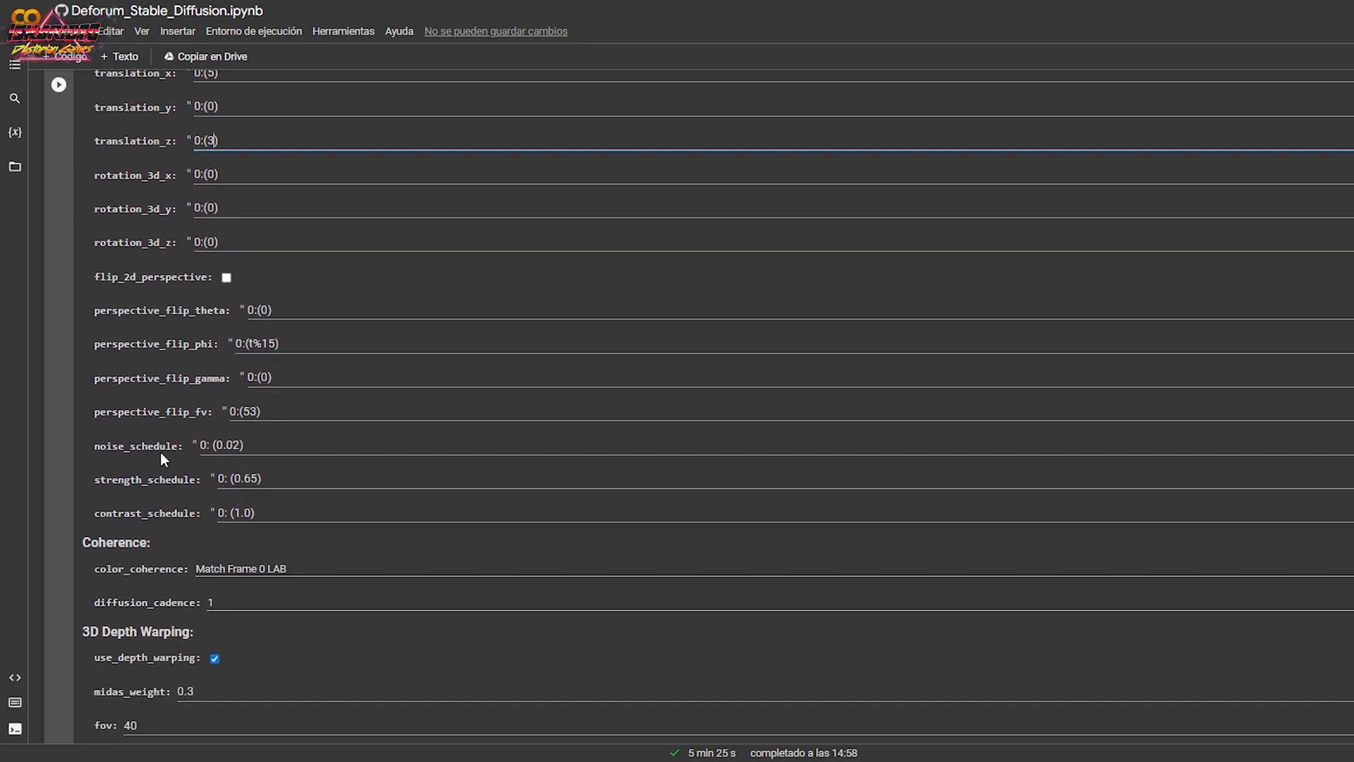
click(251, 447)
click(285, 480)
scroll(275, 479, down, 3)
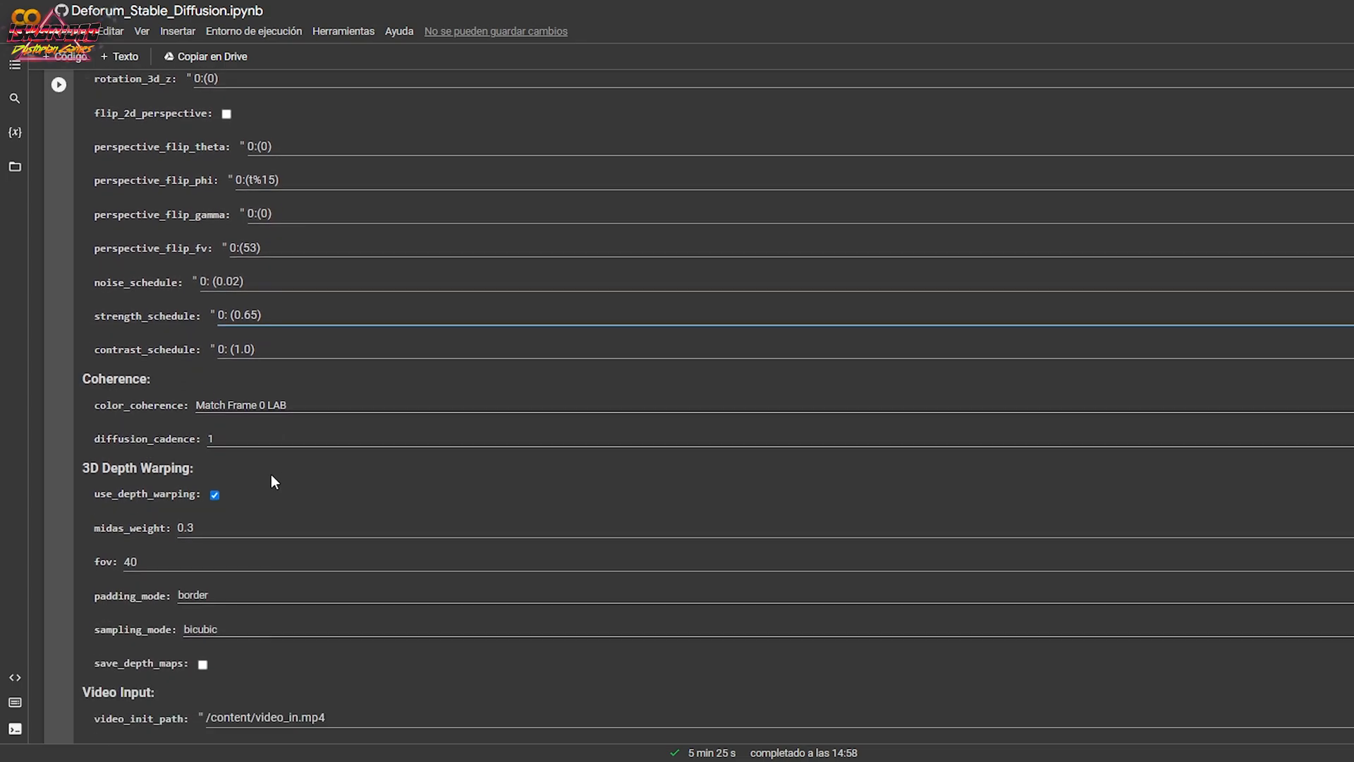
click(232, 438)
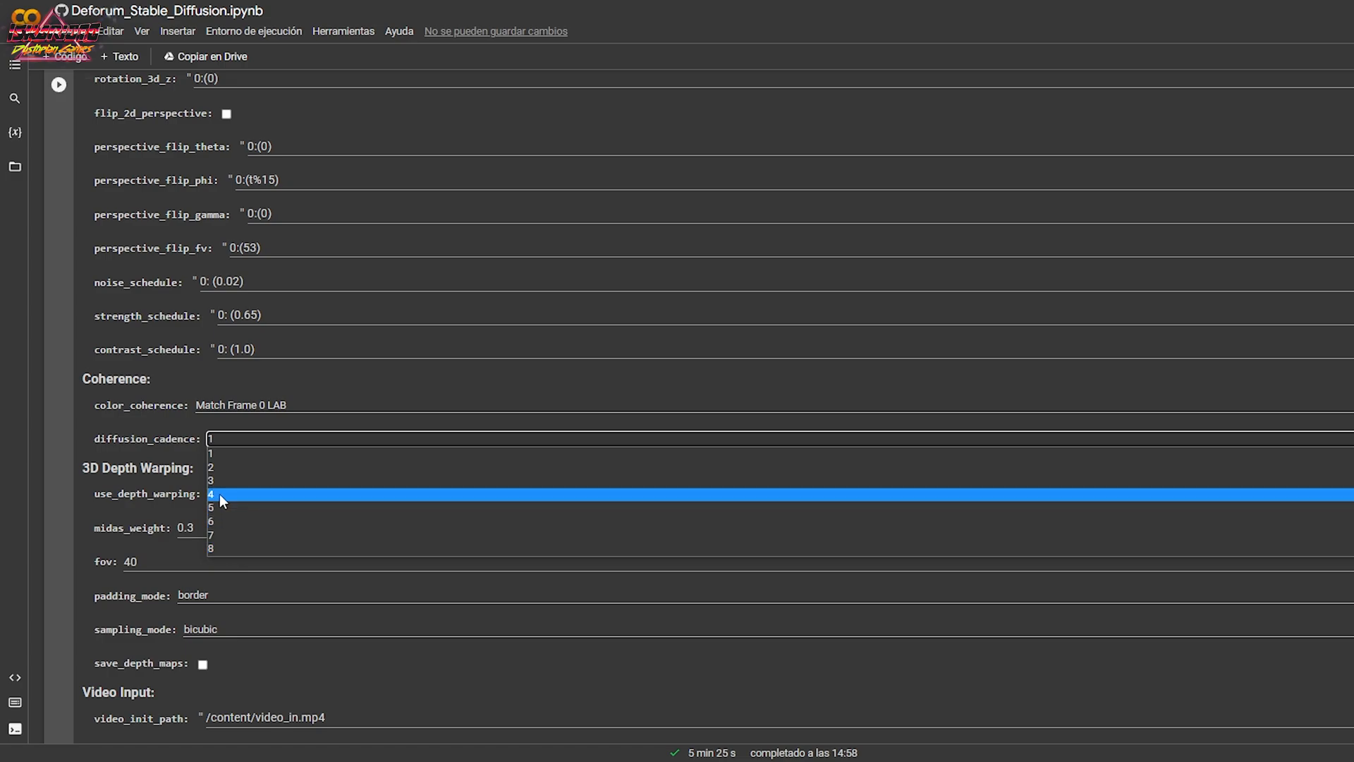
click(234, 452)
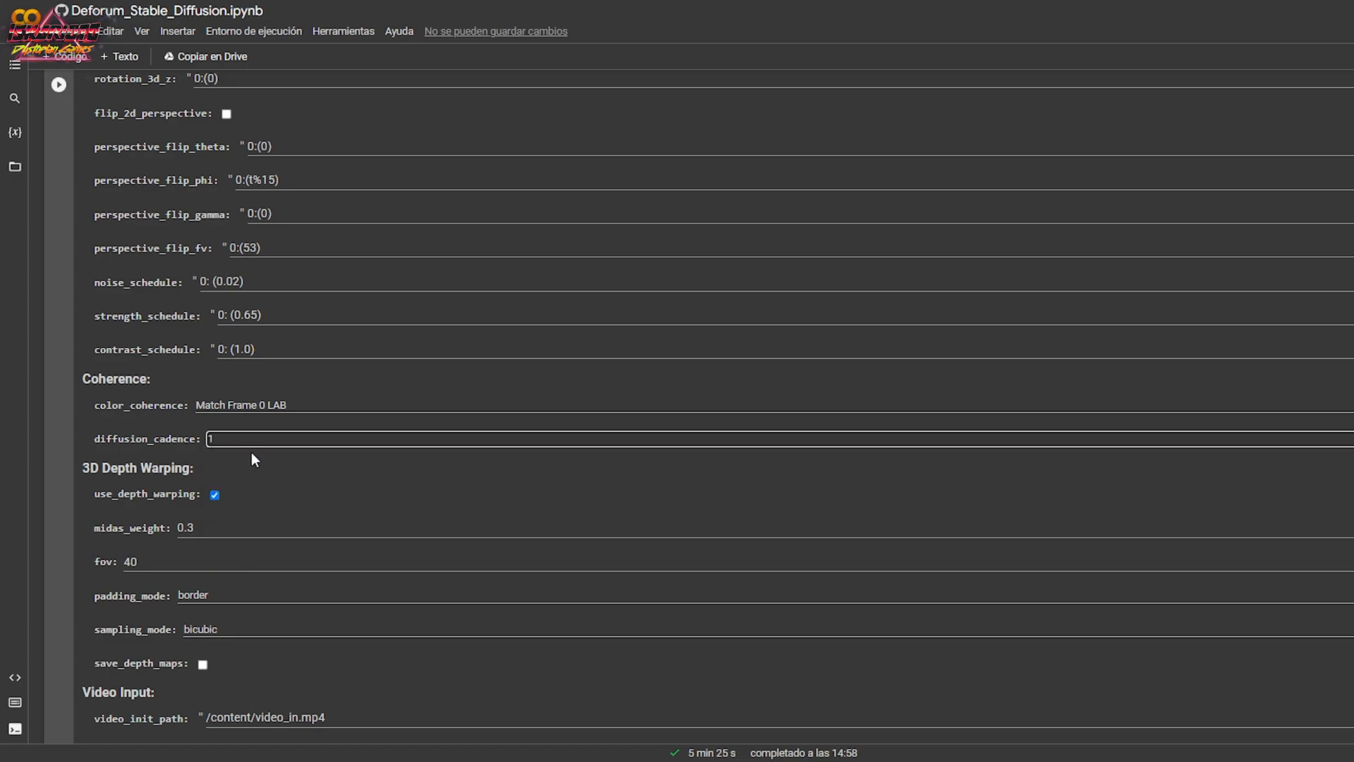
scroll(253, 459, down, 1)
scroll(232, 472, down, 2)
click(171, 399)
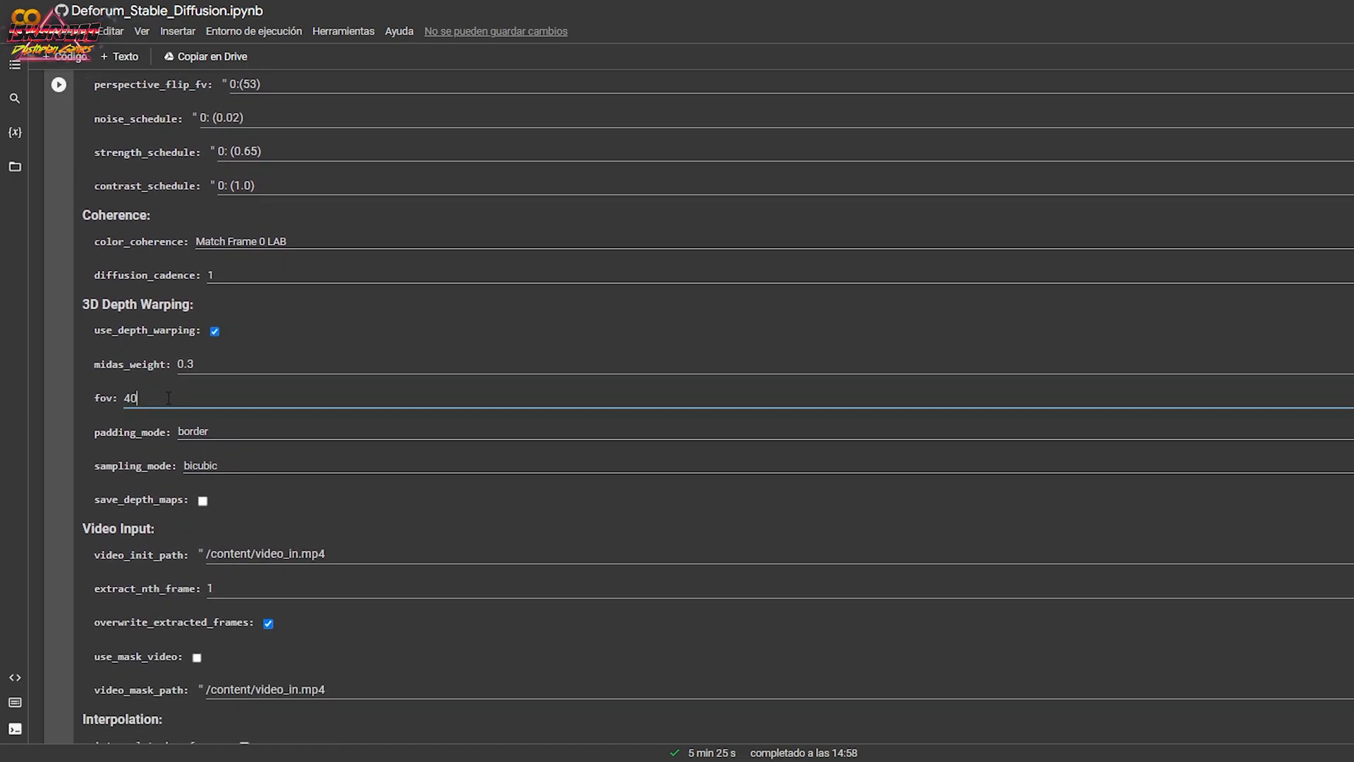
scroll(310, 465, down, 12)
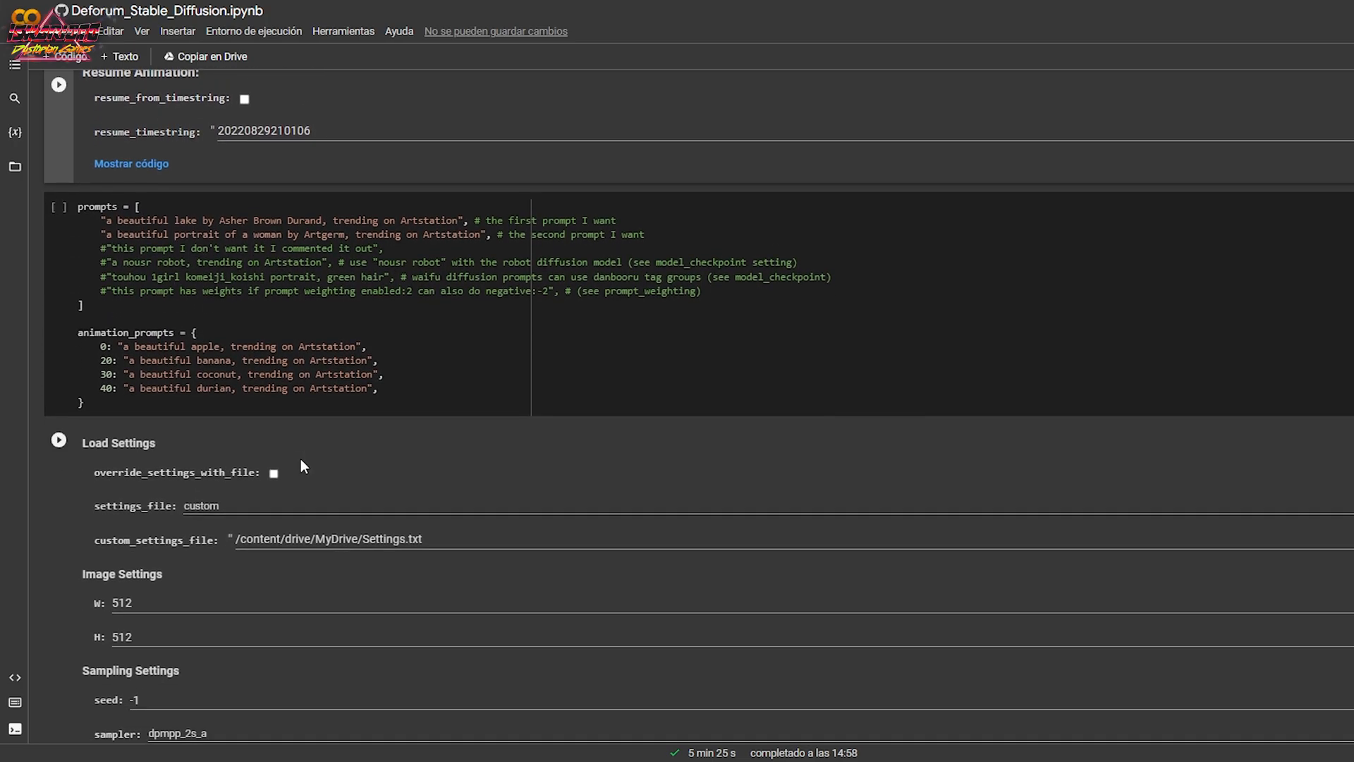
In animation_prompts, replace "beautiful apple" in the frame 0 prompt with "sci-fi street landscape".
drag(99, 346, 402, 393)
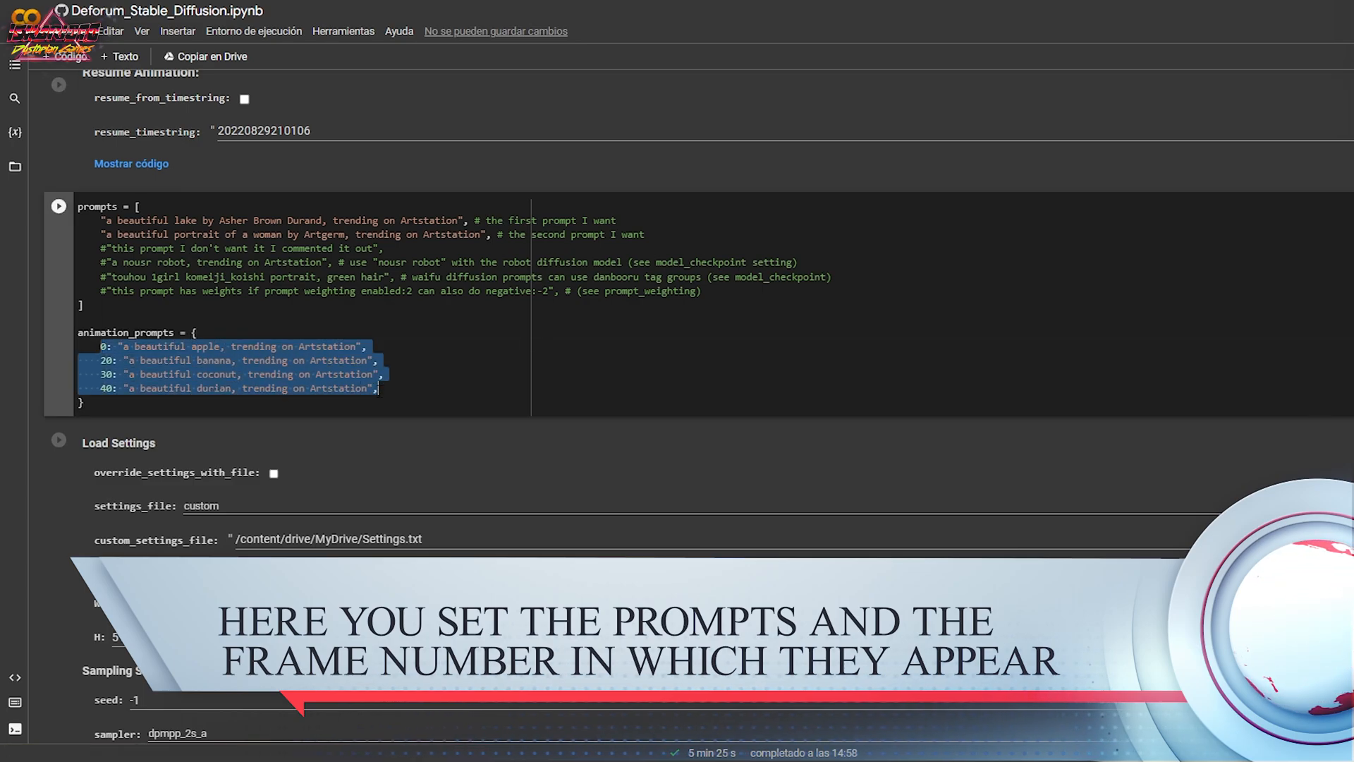
click(402, 393)
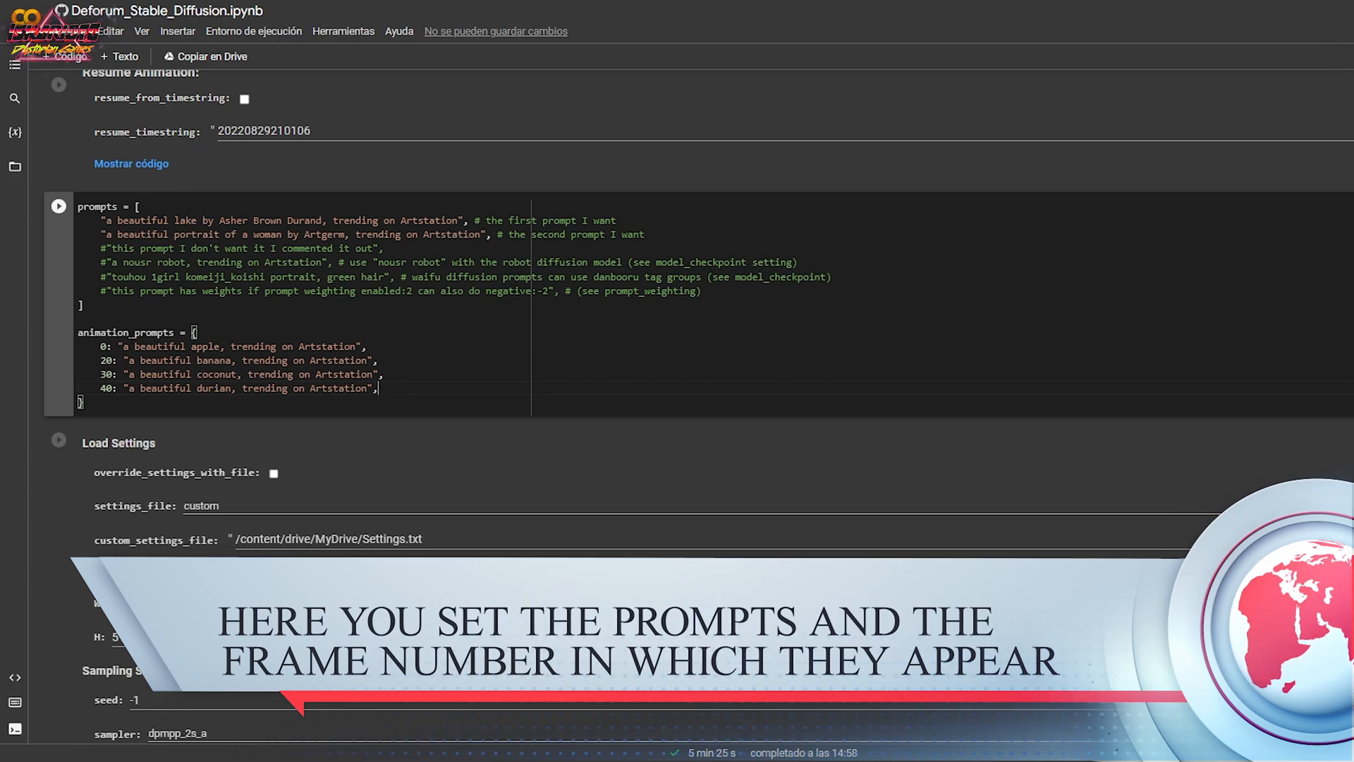
drag(134, 347, 220, 347)
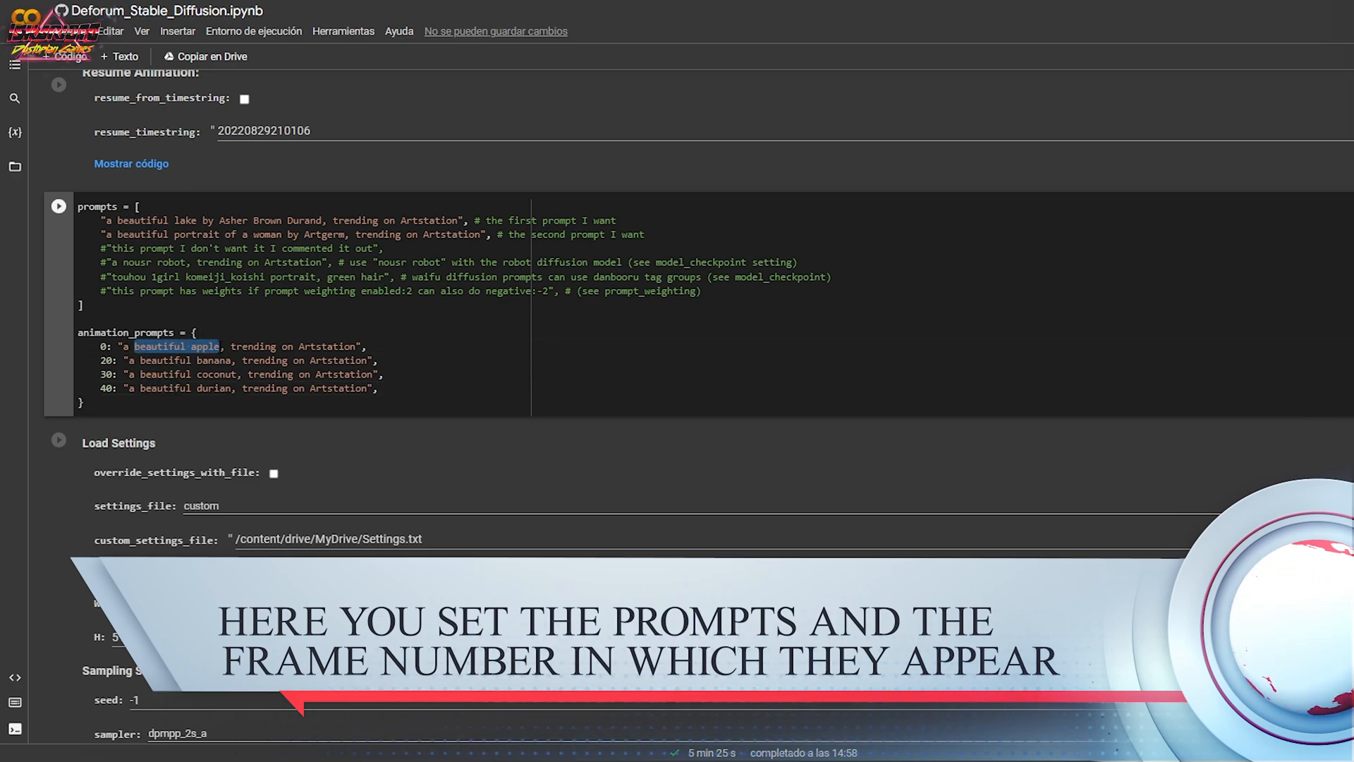
text(sci)
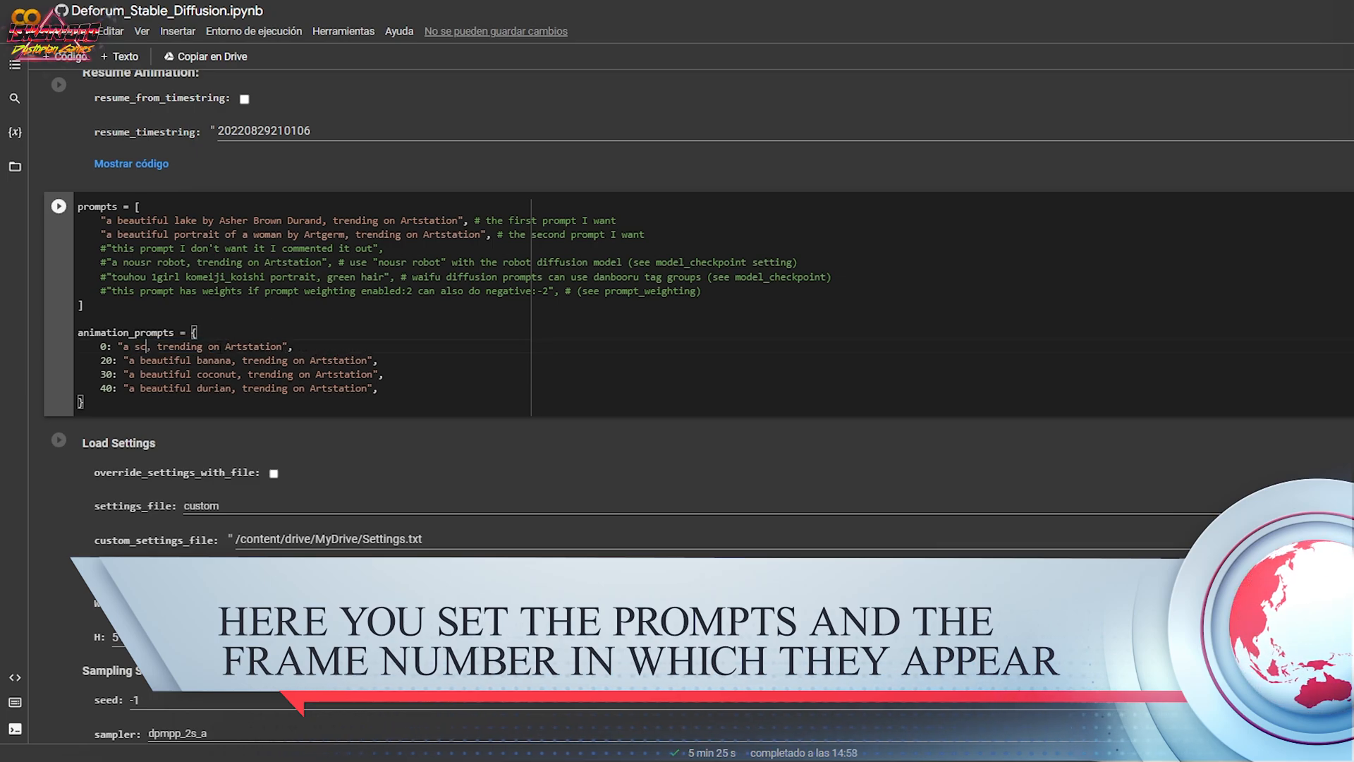
text(-fi)
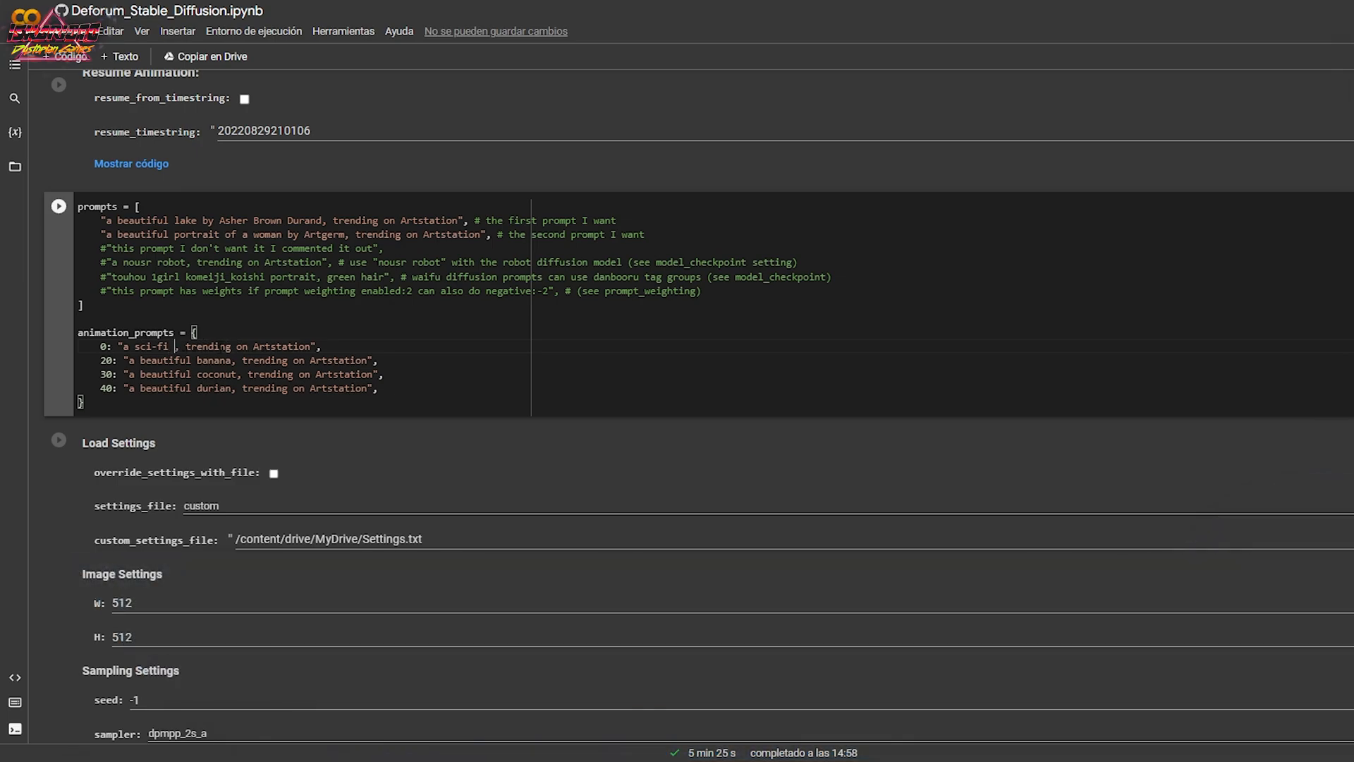
text( street land)
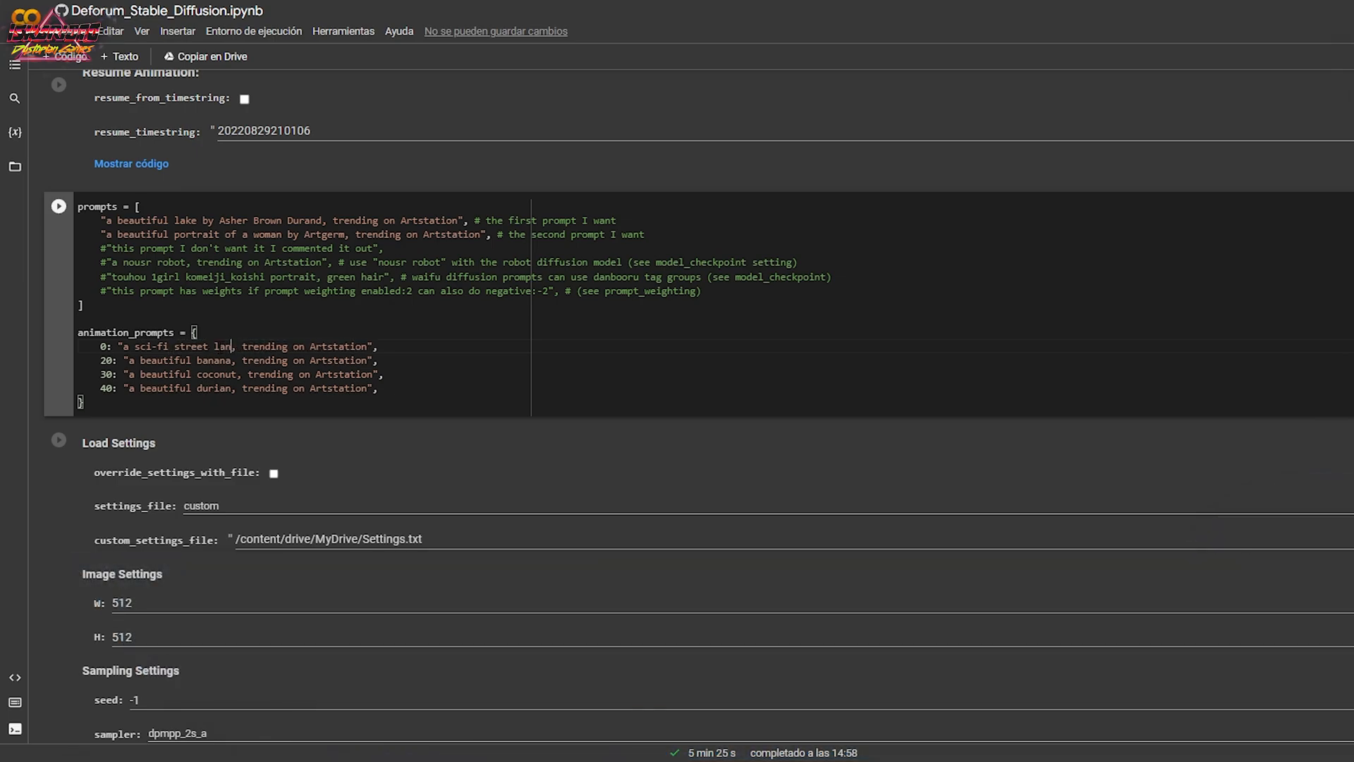
text(scape)
Weight the frame 0 prompt with ":1" after Artstation and append the negative prompt "watermark, blur:-1".
click(402, 347)
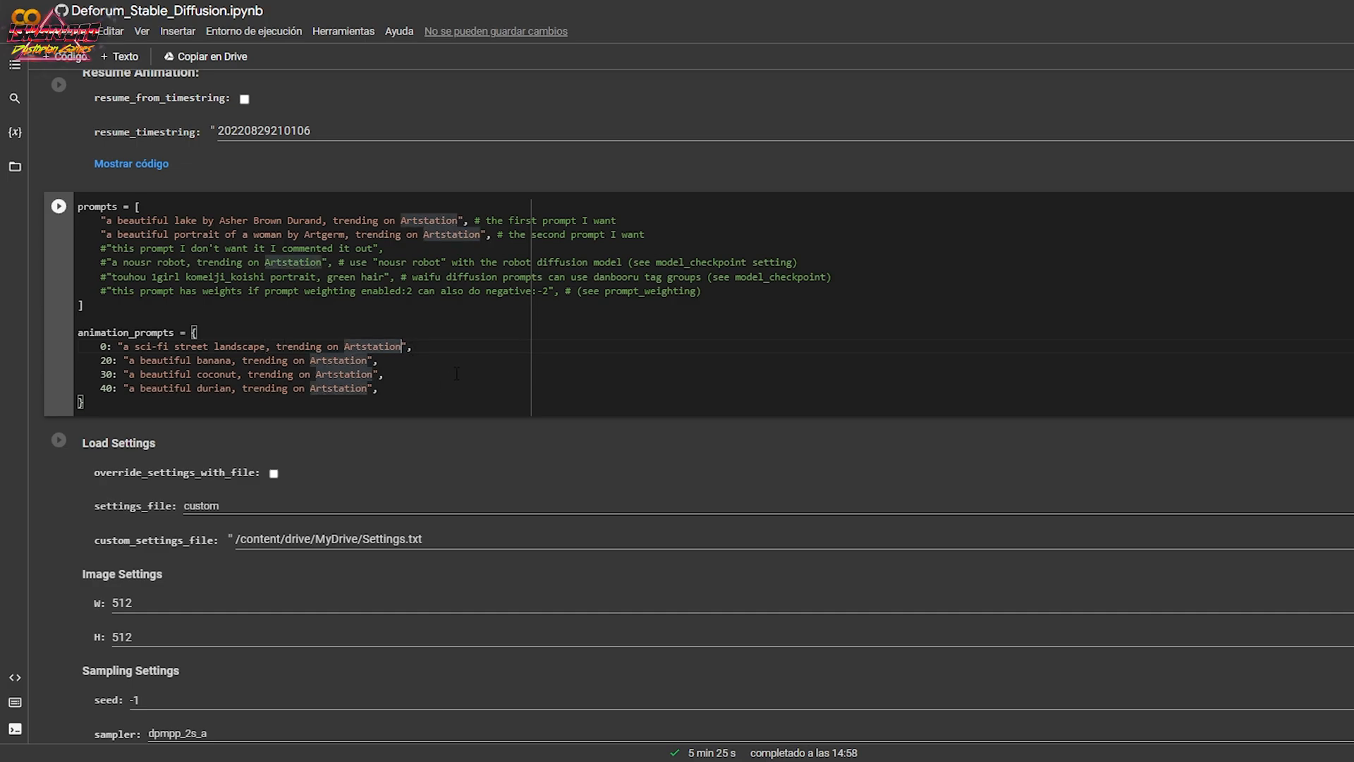
text(:1)
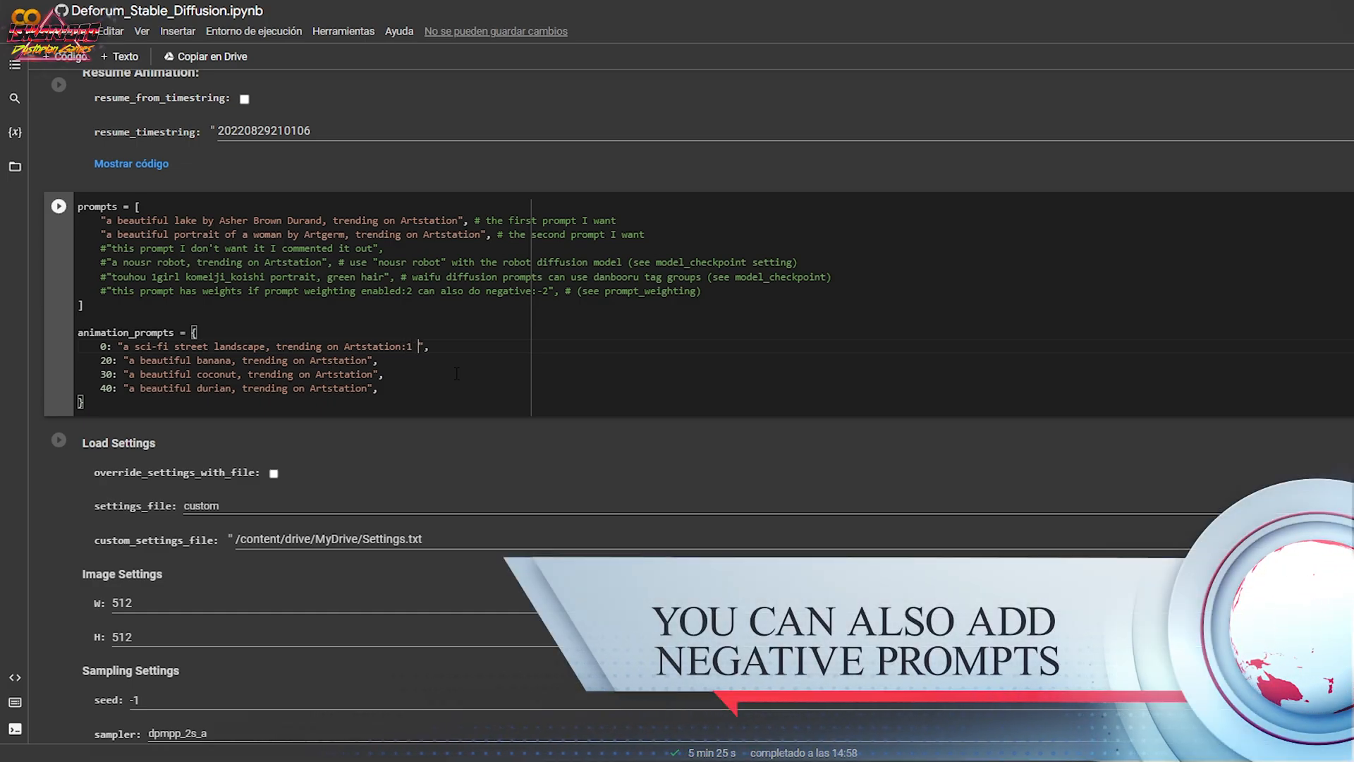
text( watermar)
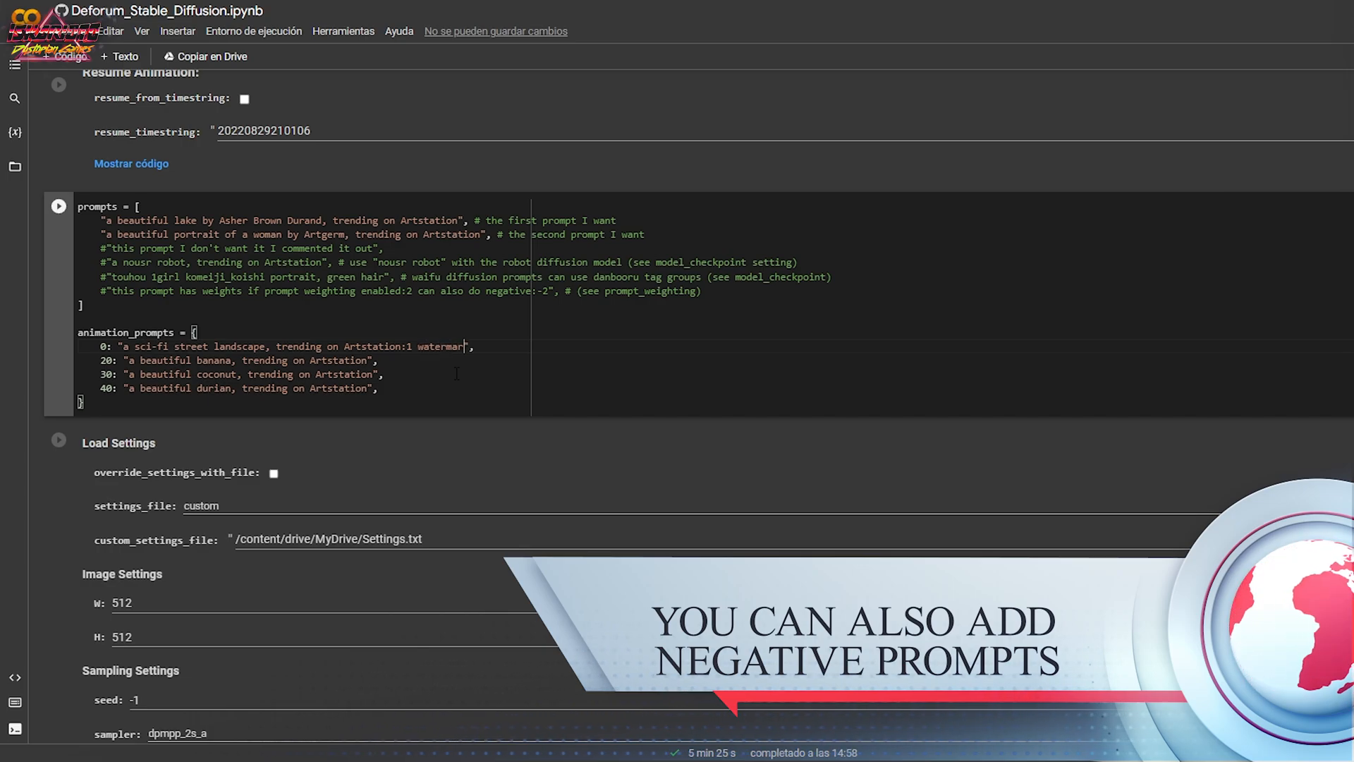
text(k, )
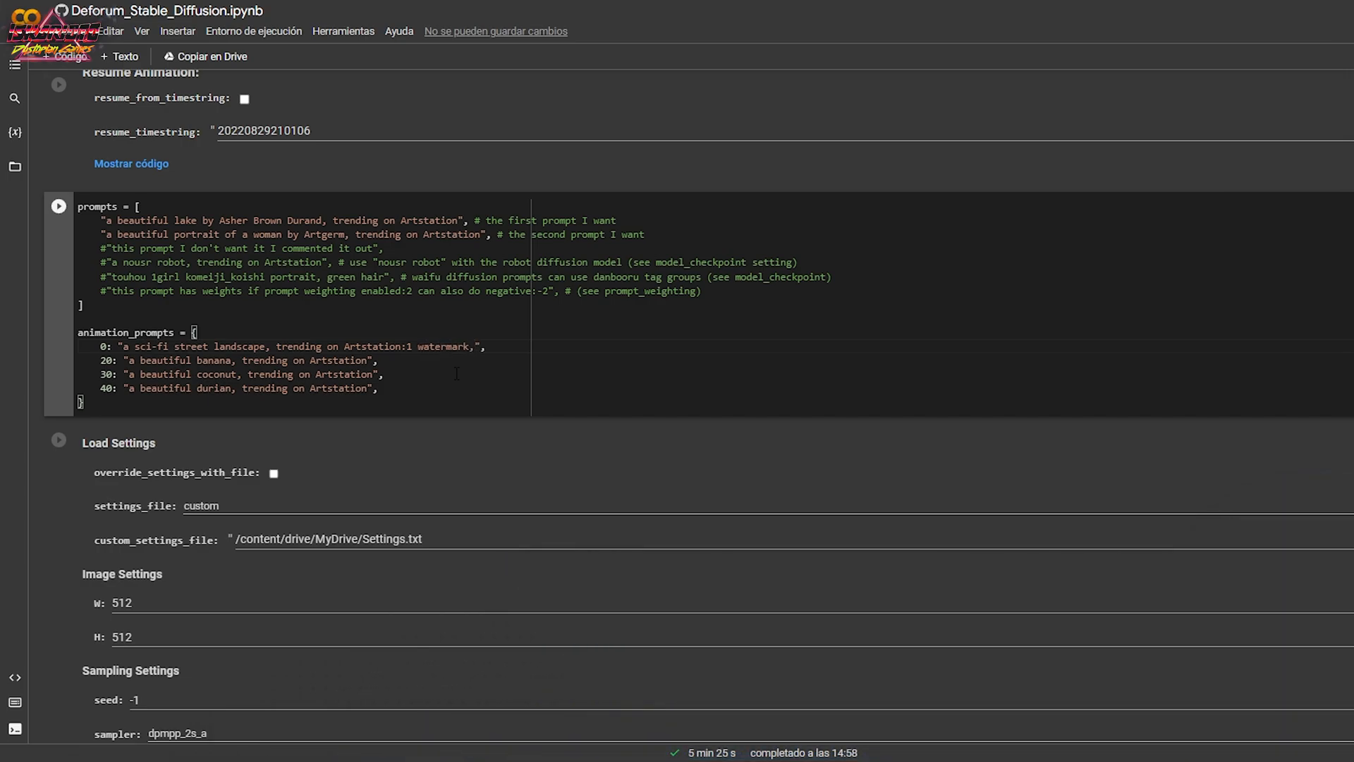
text(blur:-1)
drag(124, 346, 413, 347)
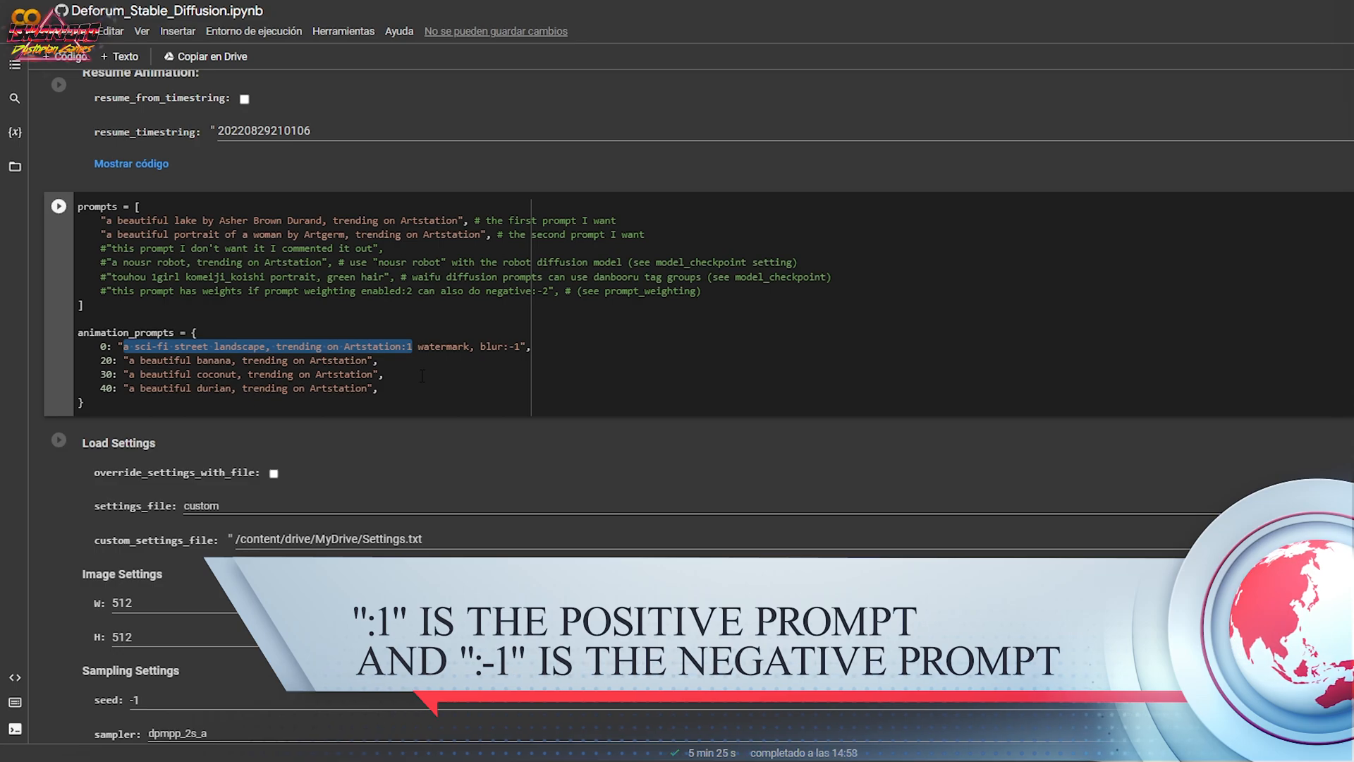
drag(419, 347, 520, 346)
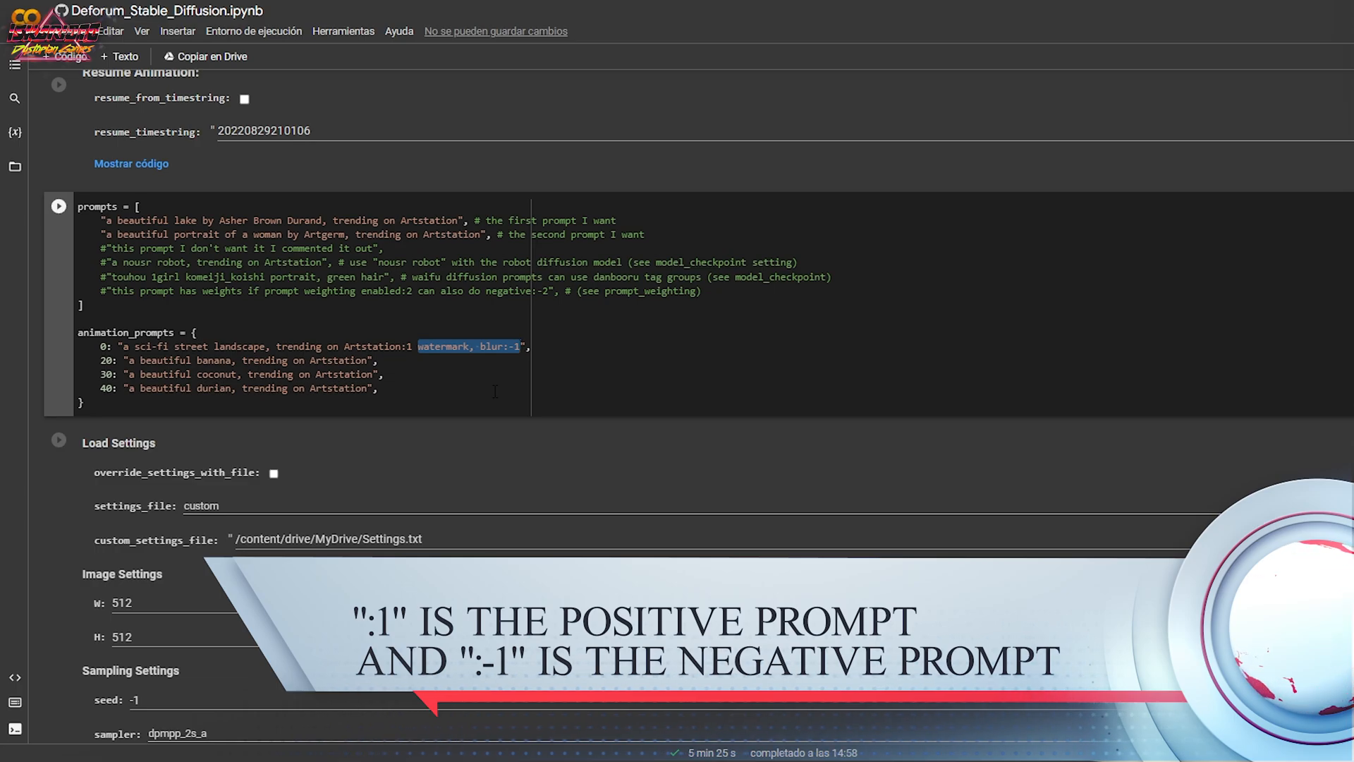
click(410, 320)
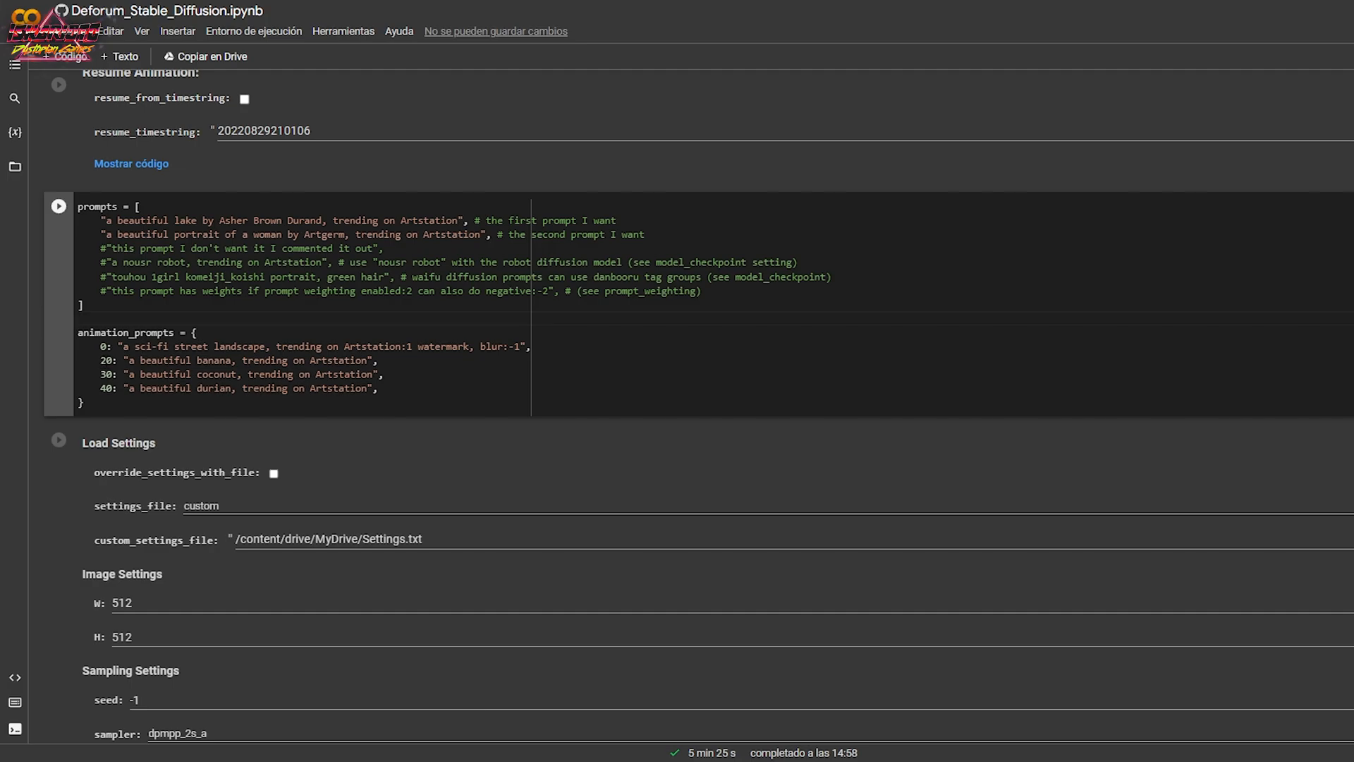
Copy the complete frame 0 prompt text over the banana, coconut and durian prompts at frames 20, 30 and 40.
drag(124, 347, 521, 347)
key(ctrl+c)
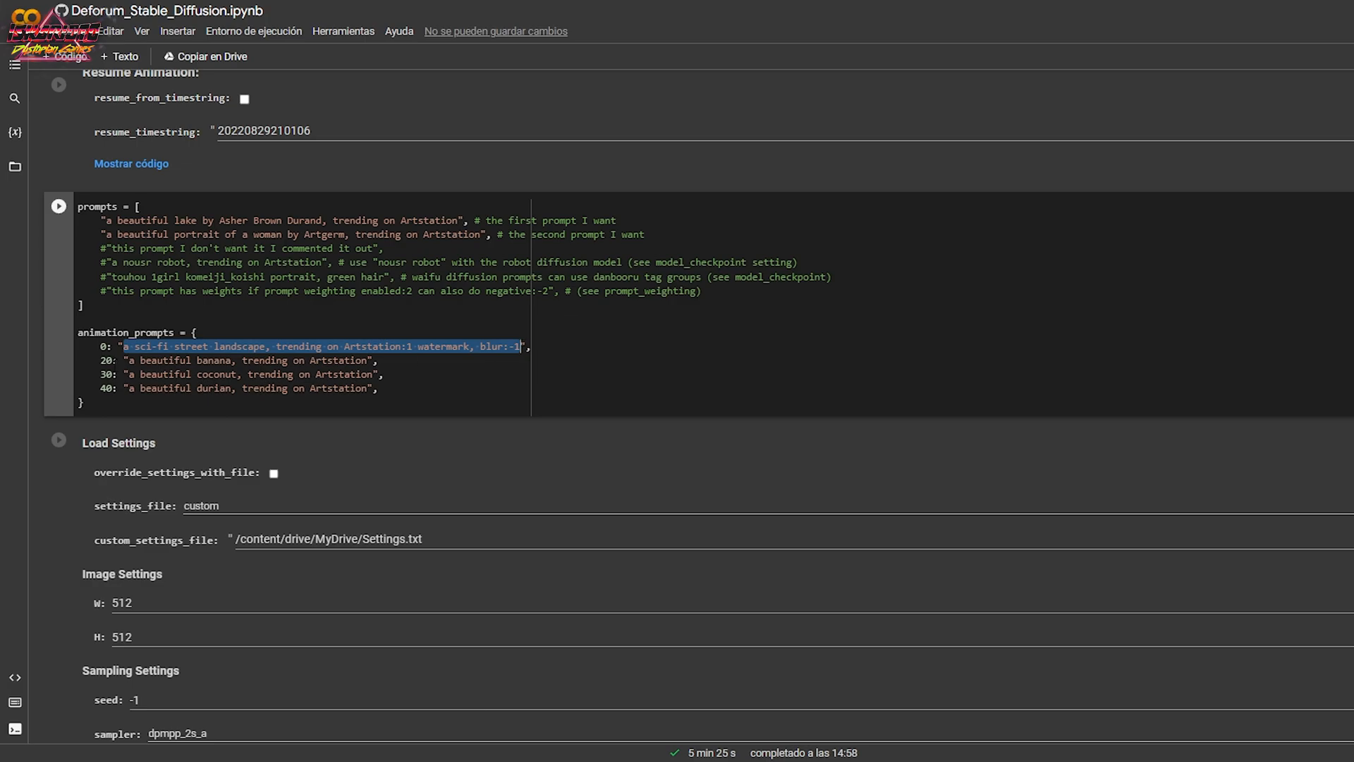
drag(128, 360, 368, 360)
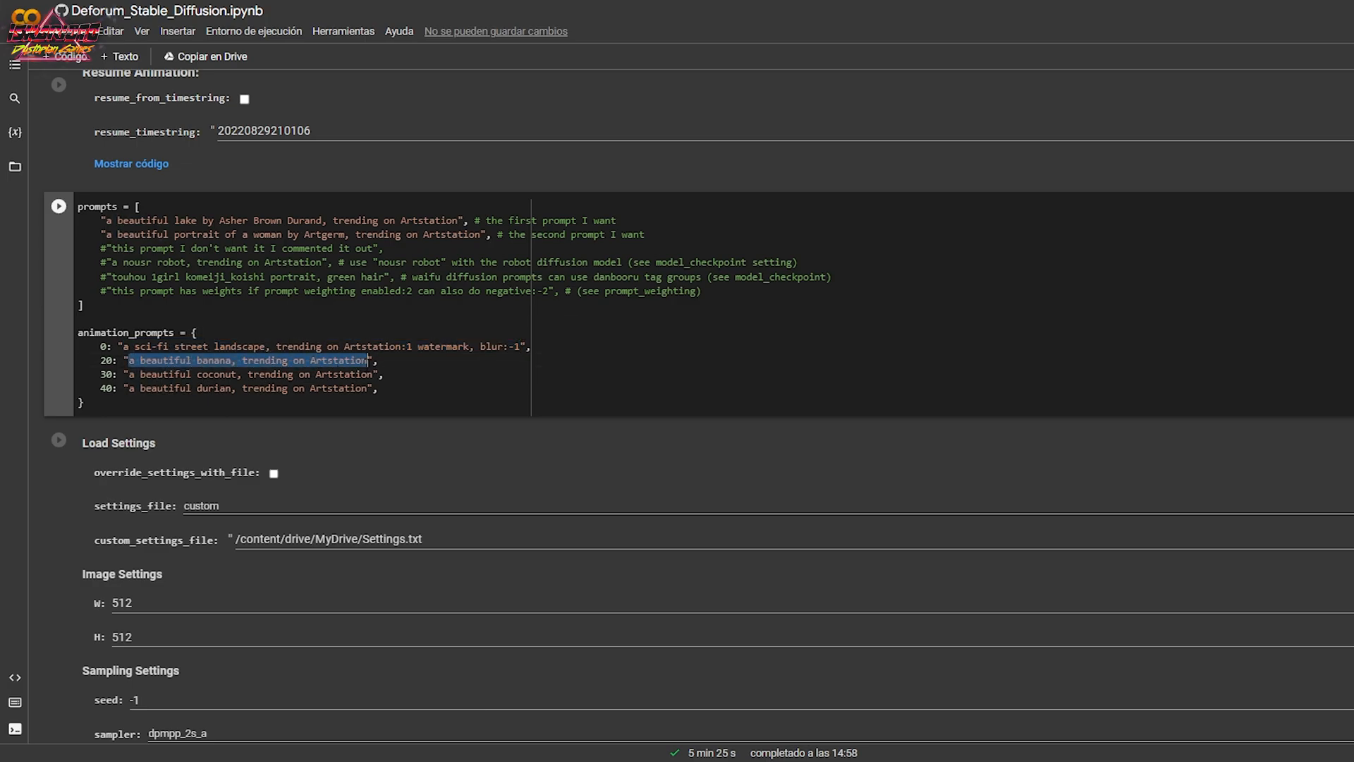
key(ctrl+v)
drag(128, 374, 372, 374)
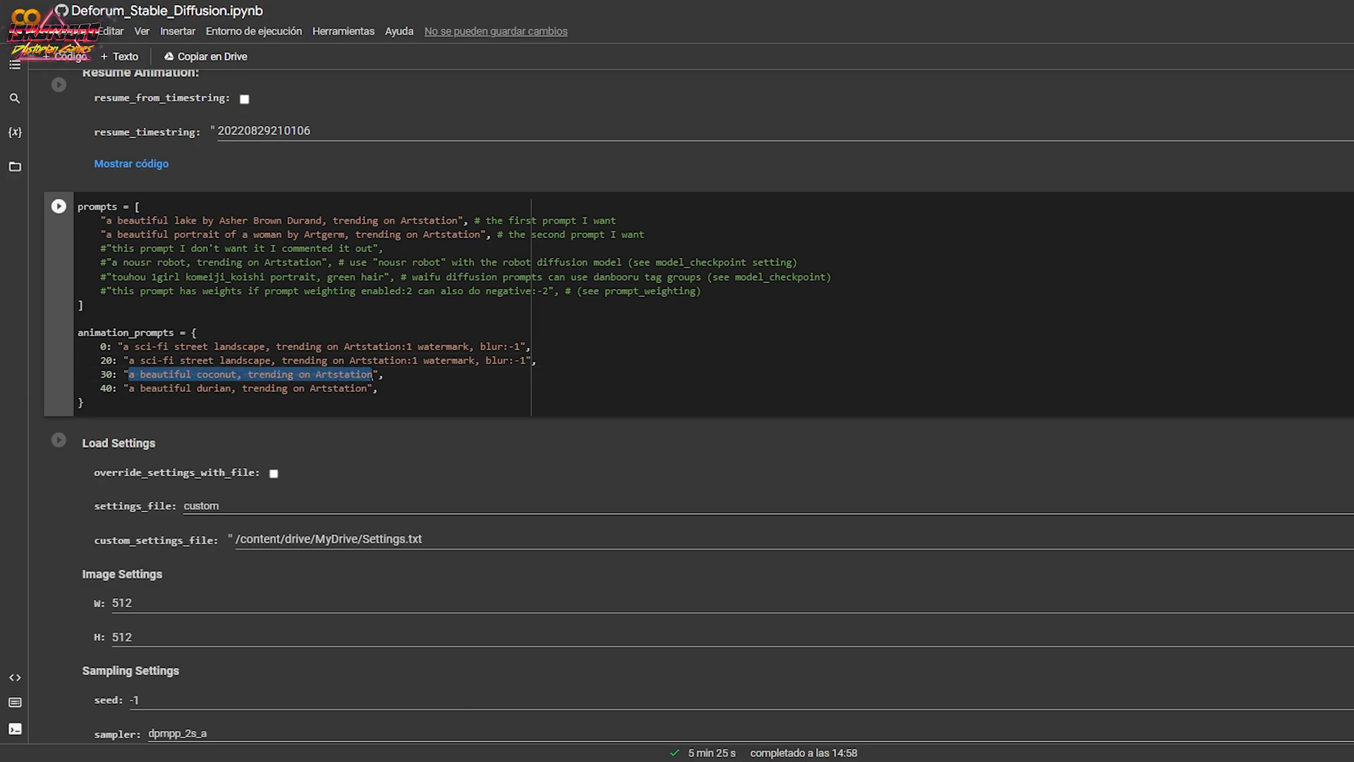
key(ctrl+v)
drag(129, 388, 364, 394)
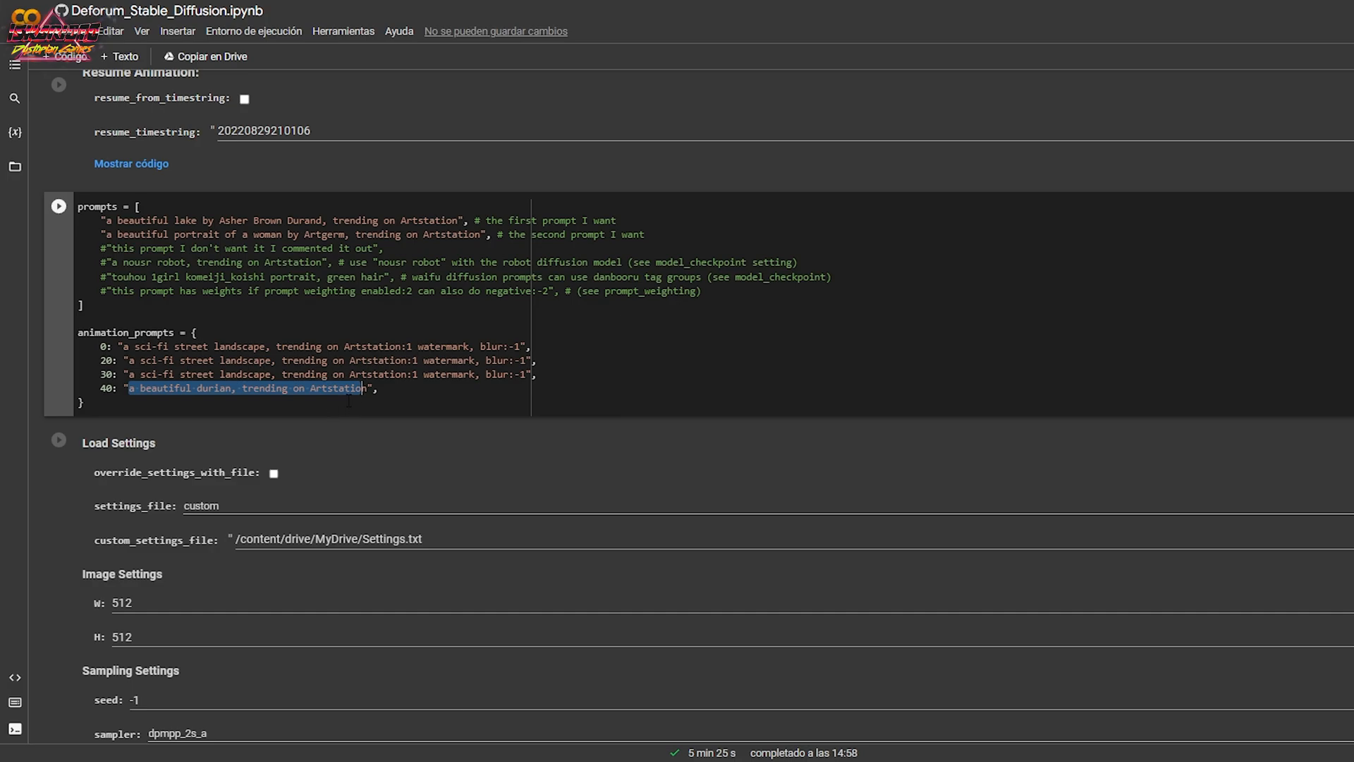
key(ctrl+v)
key(Delete)
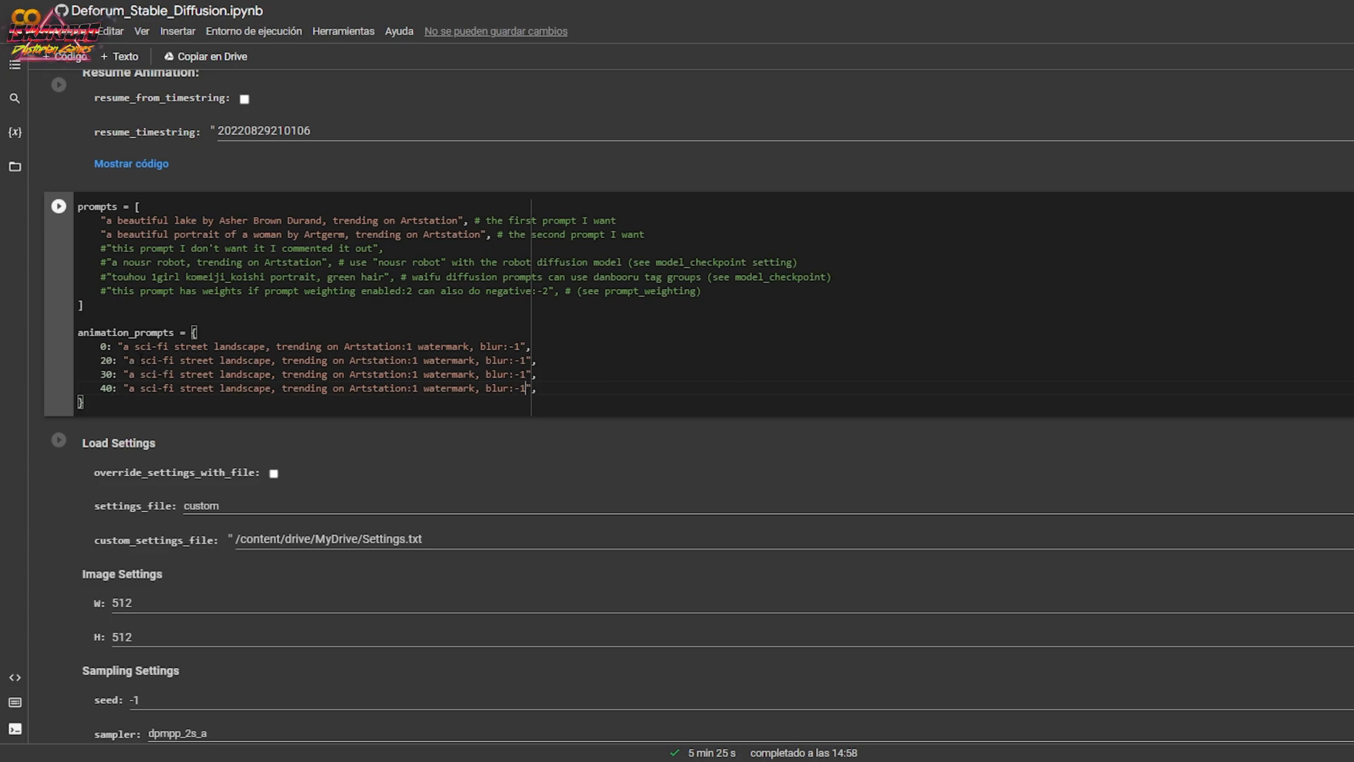
Replace "sci-fi street" with "forest" in the frame 20 prompt and with "desert" in the frame 30 prompt.
drag(140, 360, 214, 359)
text(forest)
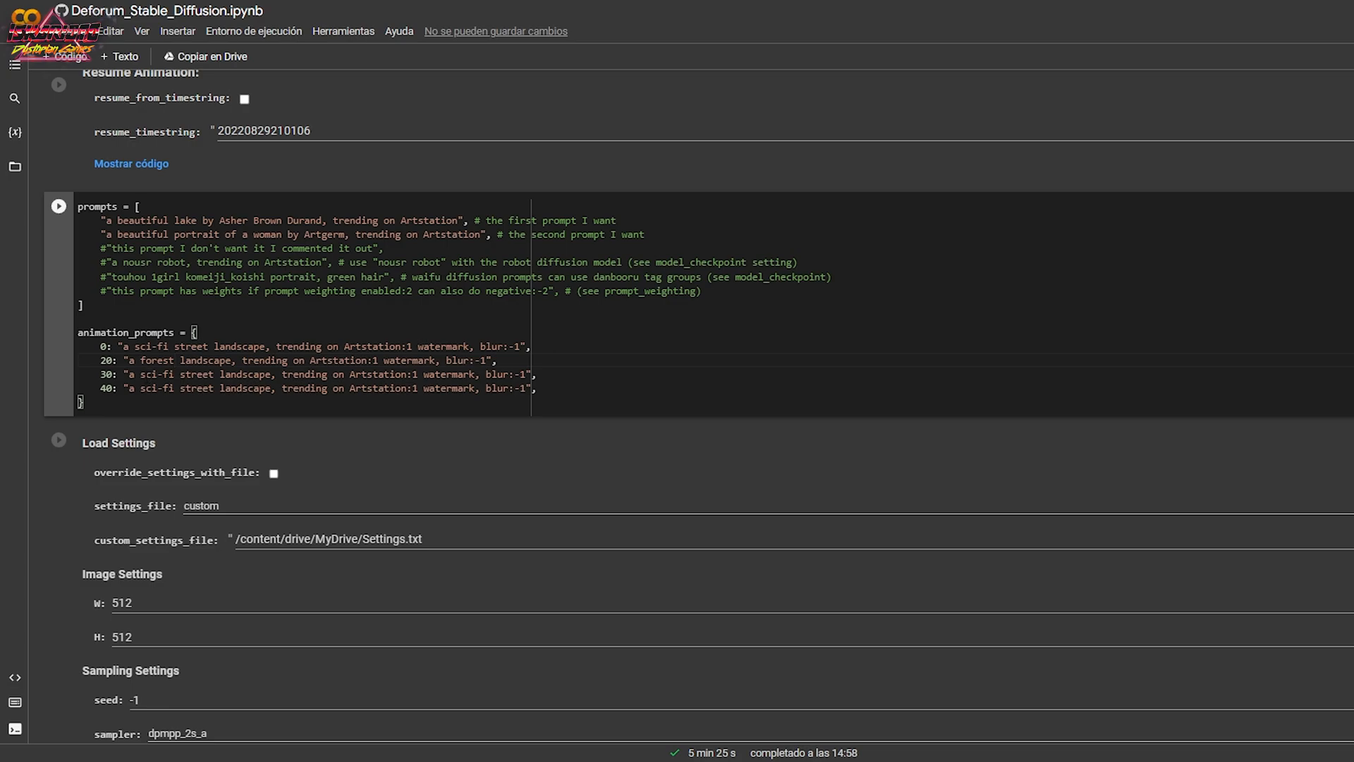
drag(140, 374, 215, 374)
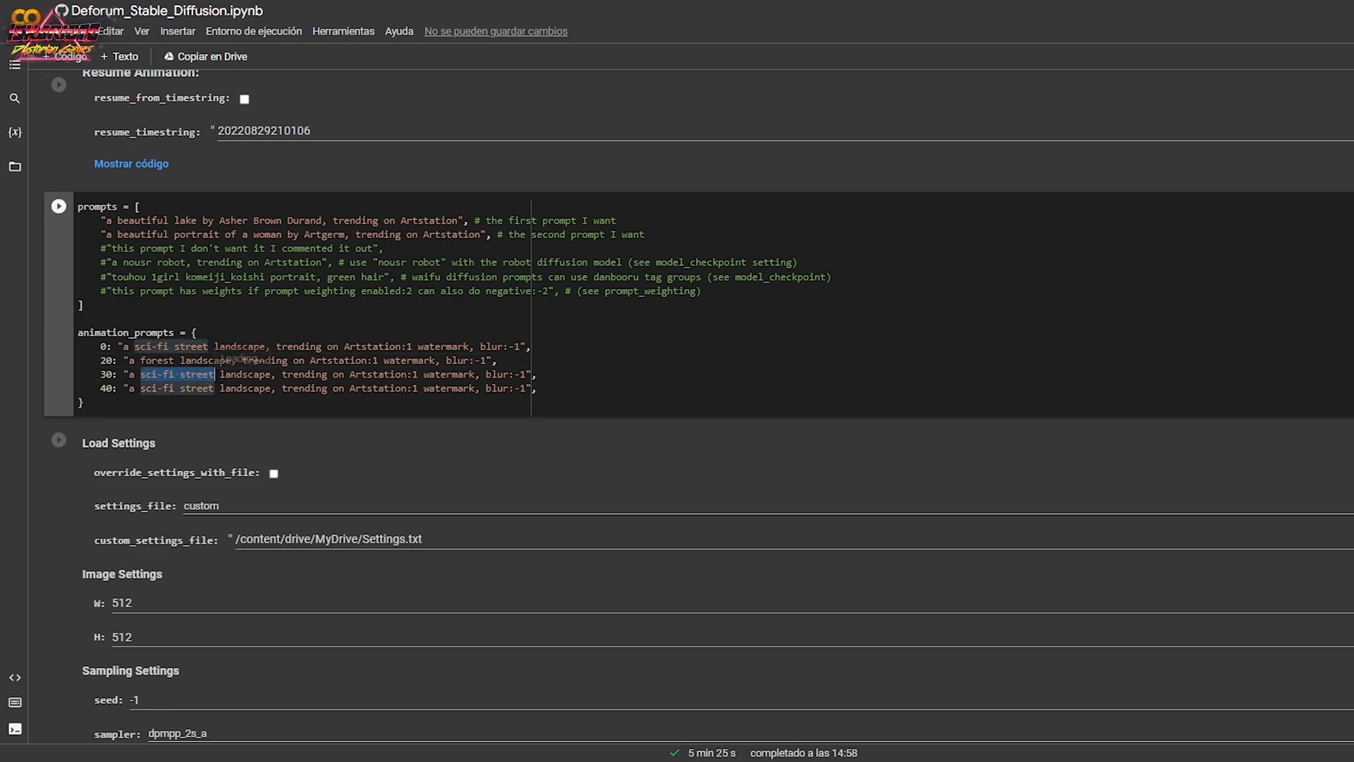
text(desert)
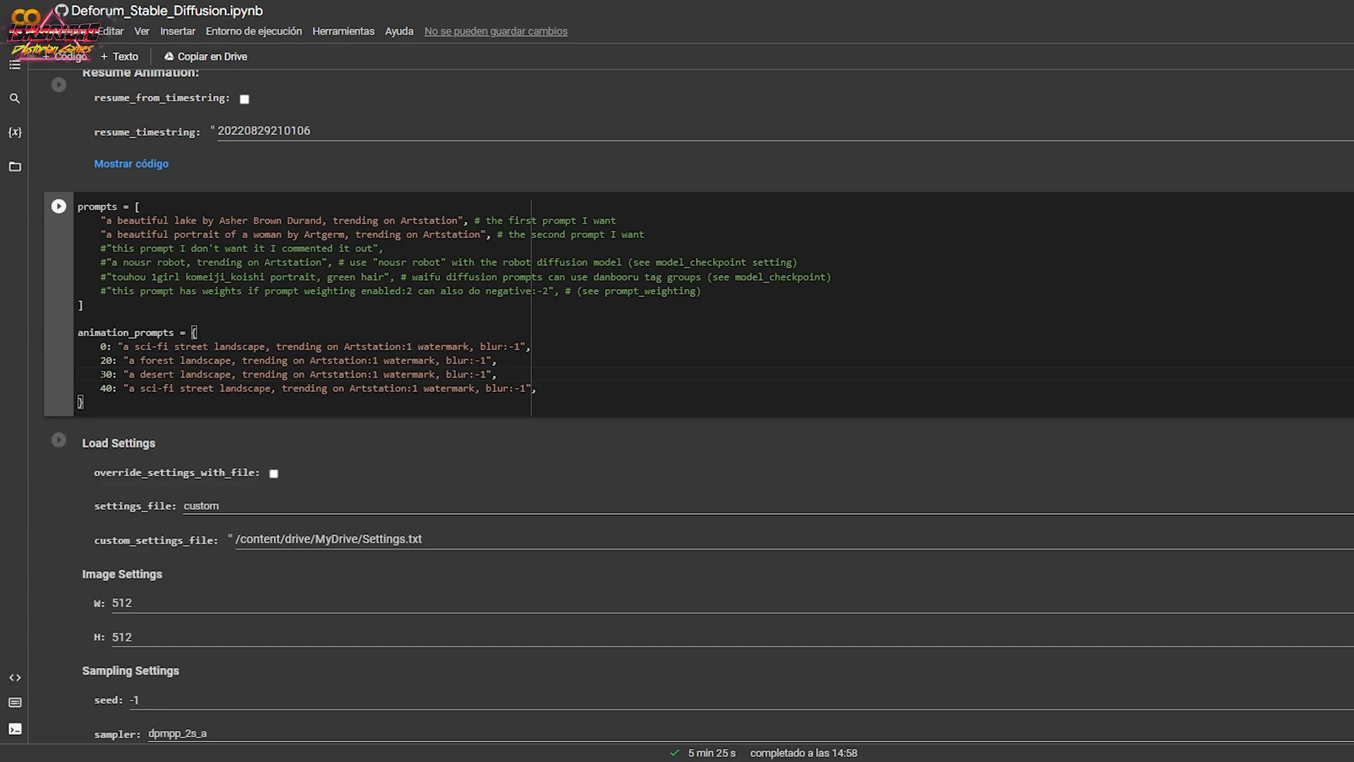
Change the frame number of the desert prompt to 40 and that of the last sci-fi street prompt to 60.
drag(100, 375, 106, 375)
text(4)
key(shift+Right)
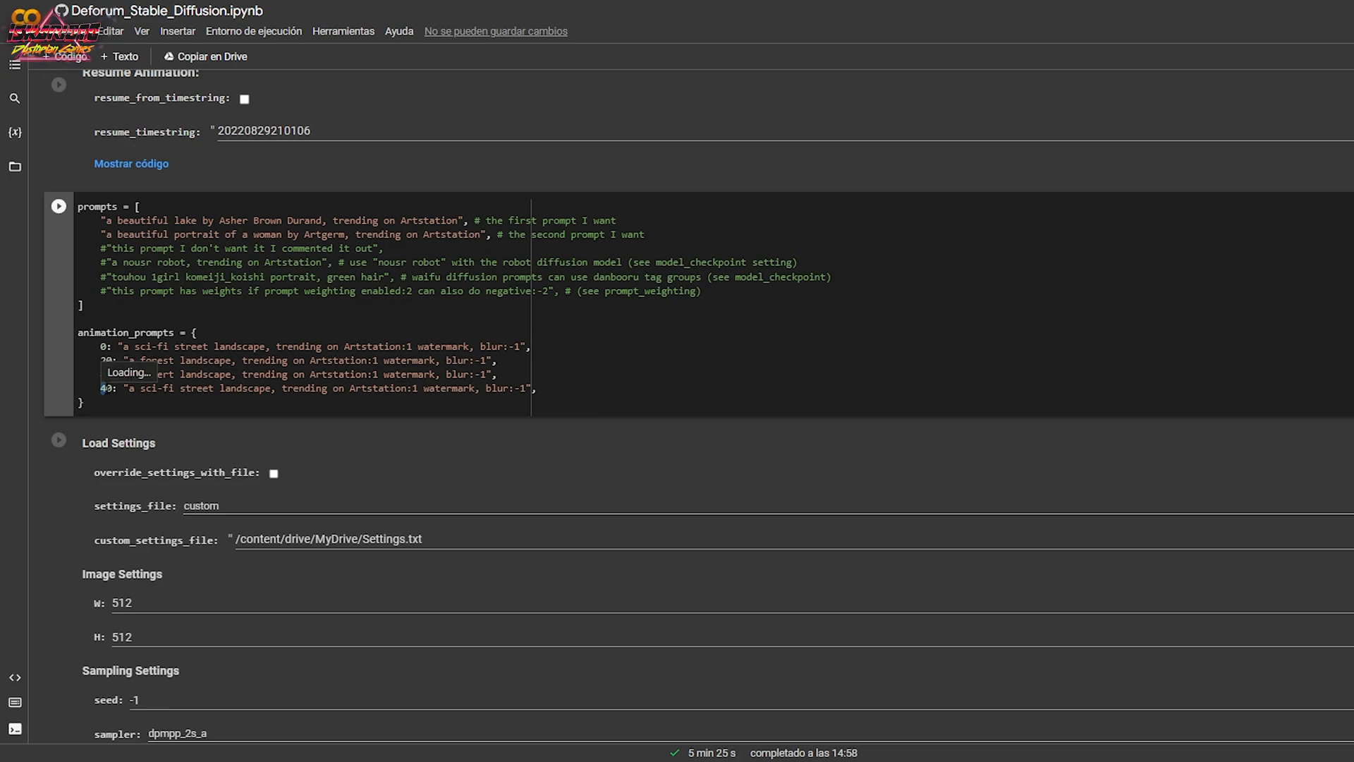
text(6)
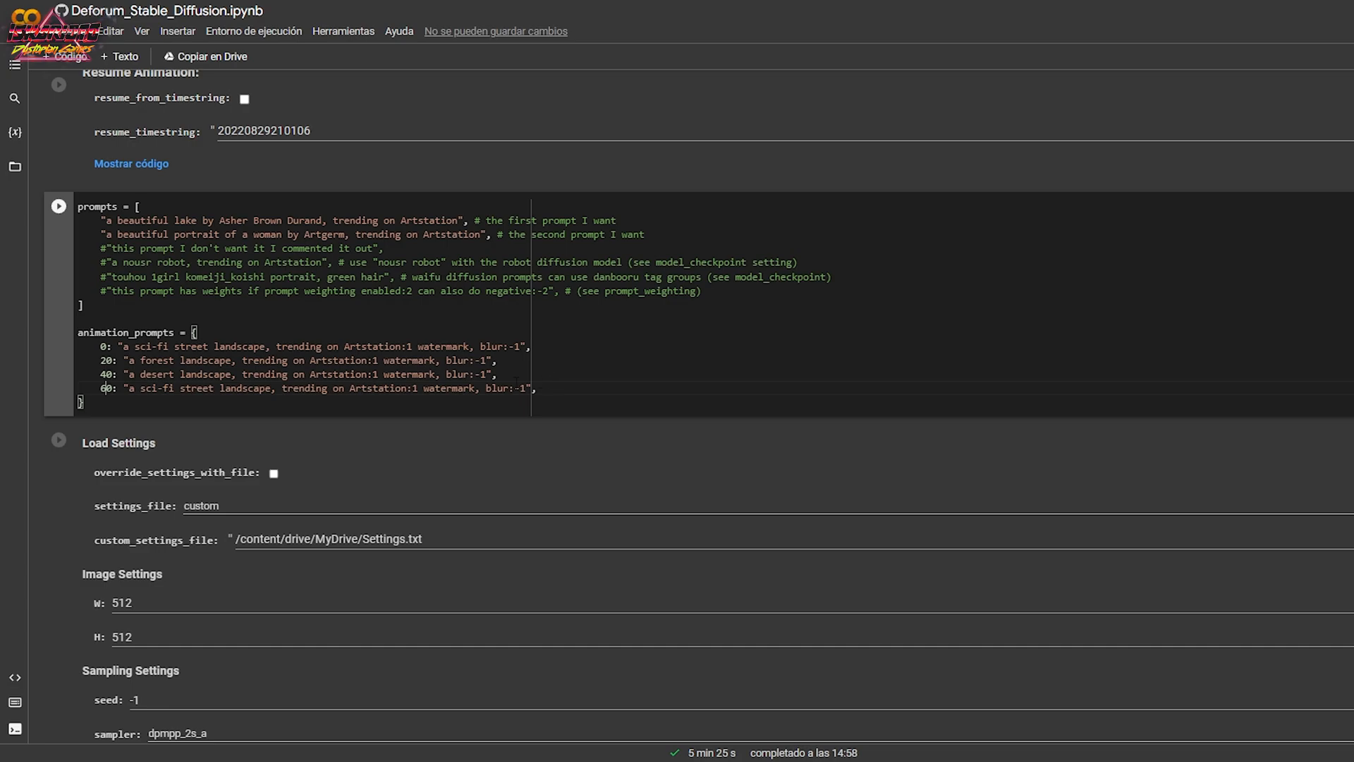
scroll(210, 406, up, 8)
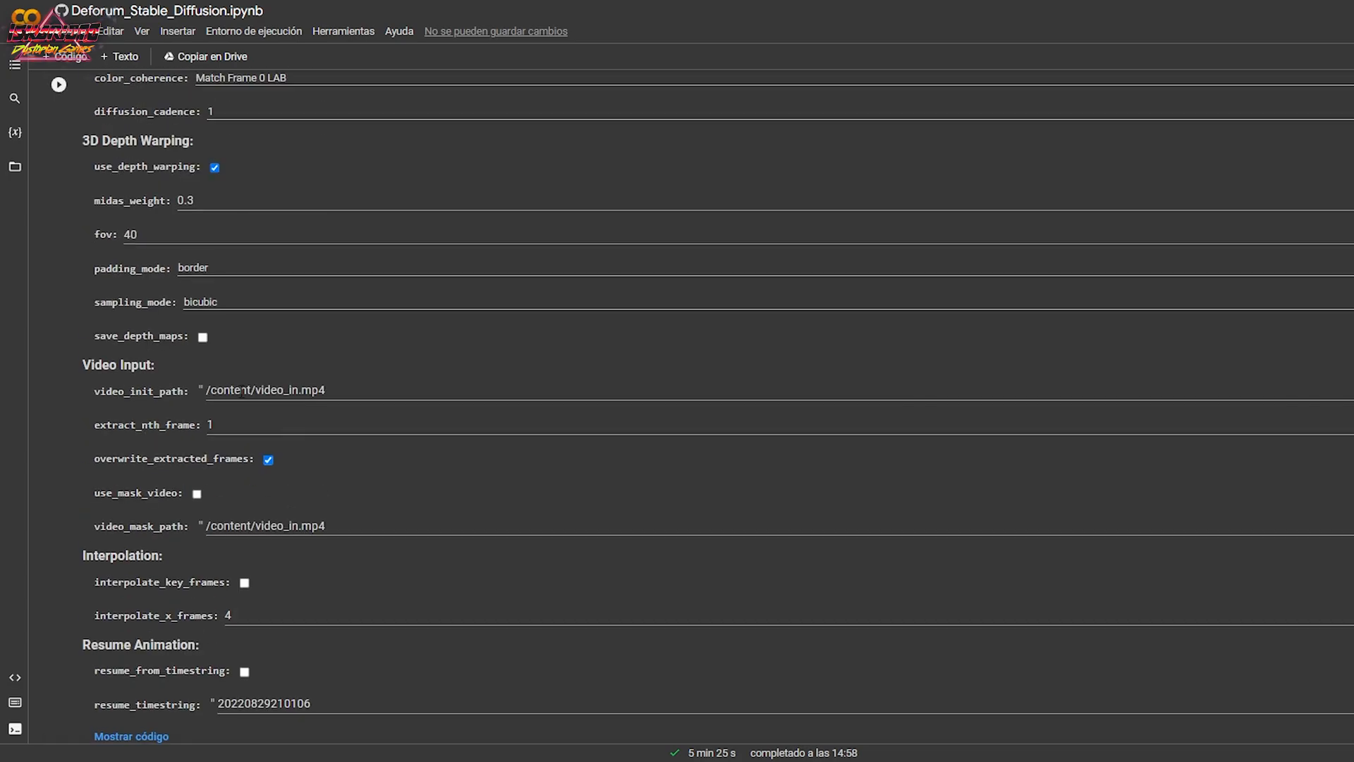
Run the animation settings cell, and run the cell holding the prompts and animation_prompts.
click(60, 87)
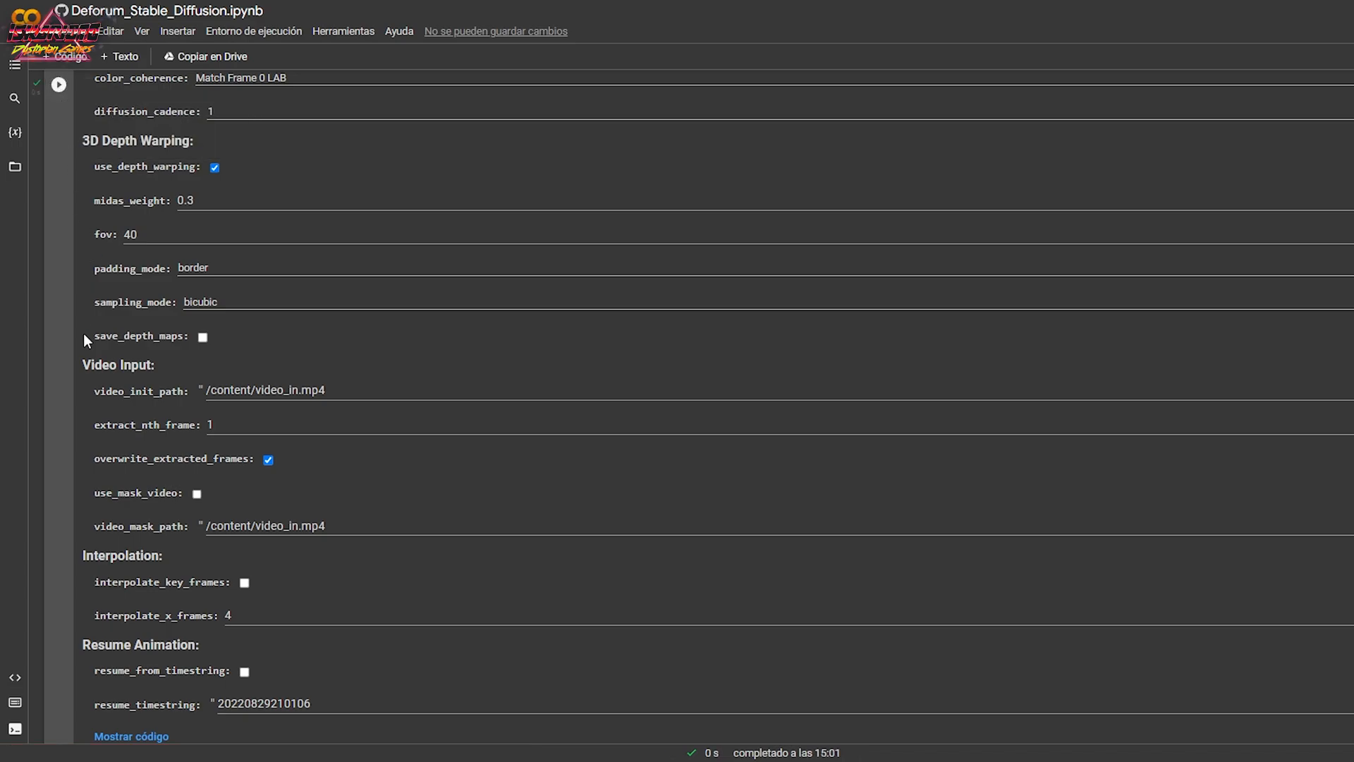
scroll(83, 337, down, 7)
scroll(99, 328, down, 1)
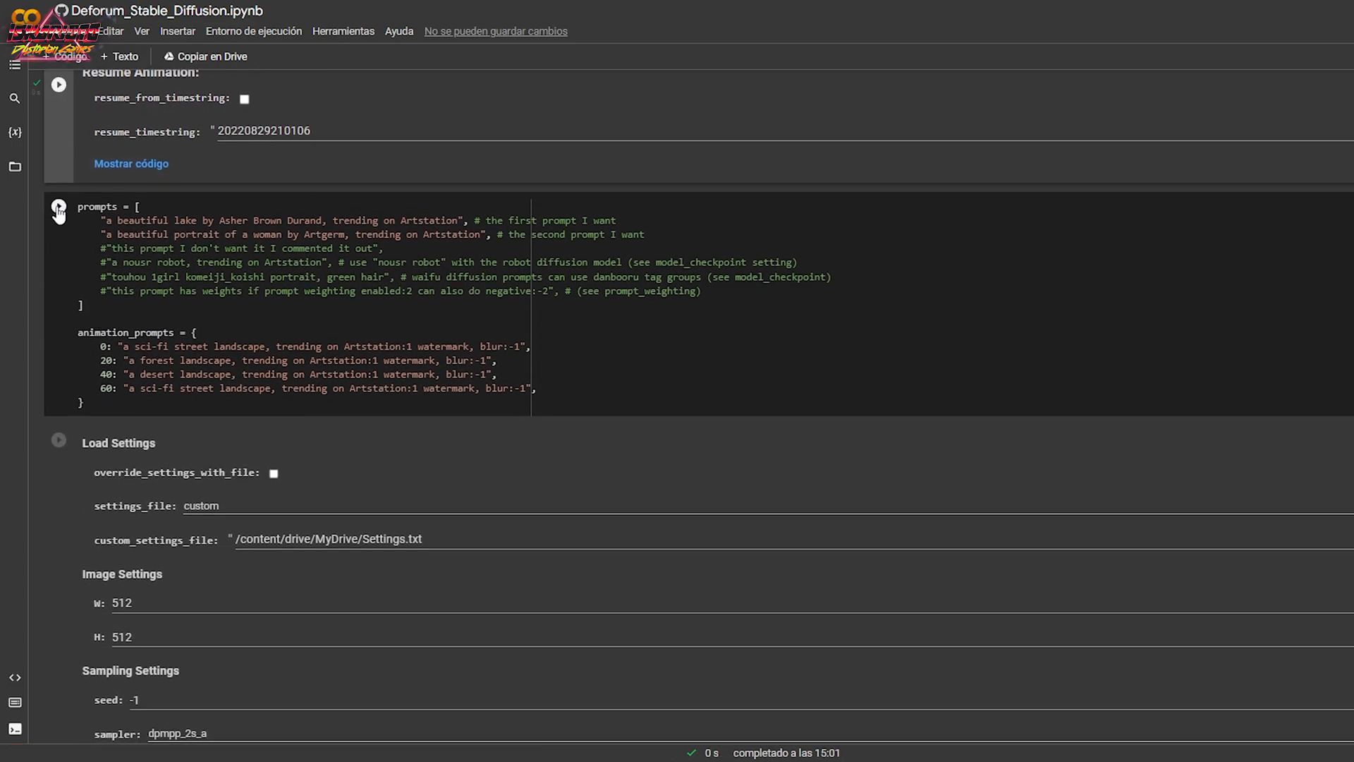
click(59, 208)
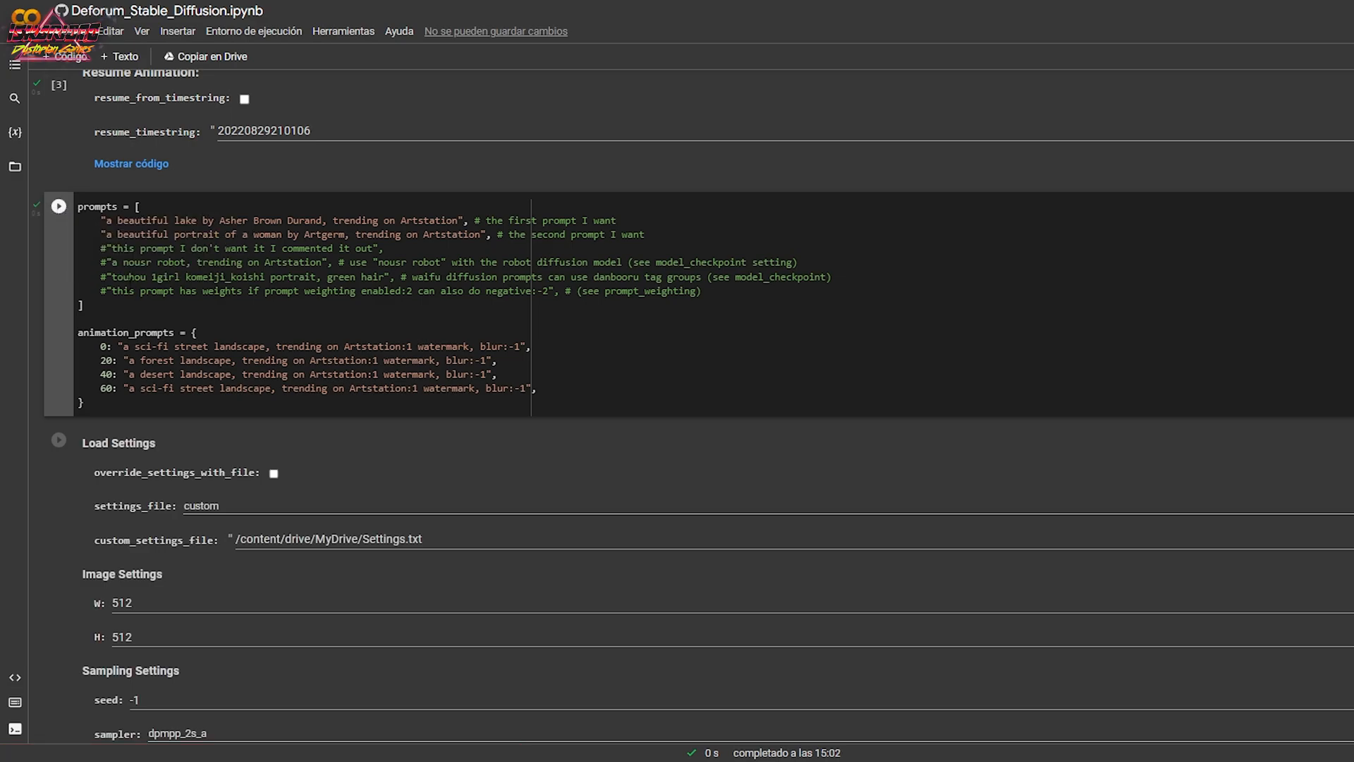
Set the sampler to euler_ancestral and the steps to 30 in the sampling settings.
scroll(136, 306, down, 5)
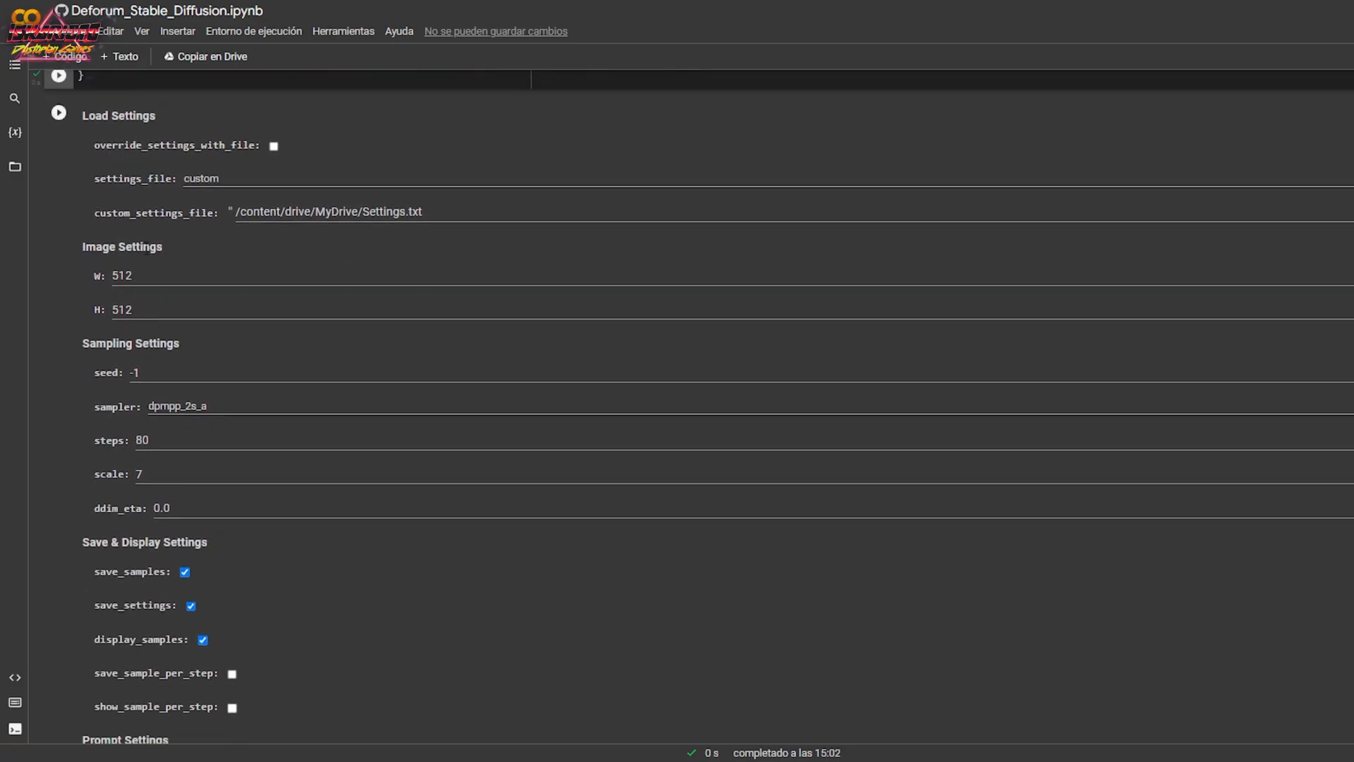
click(146, 274)
click(156, 300)
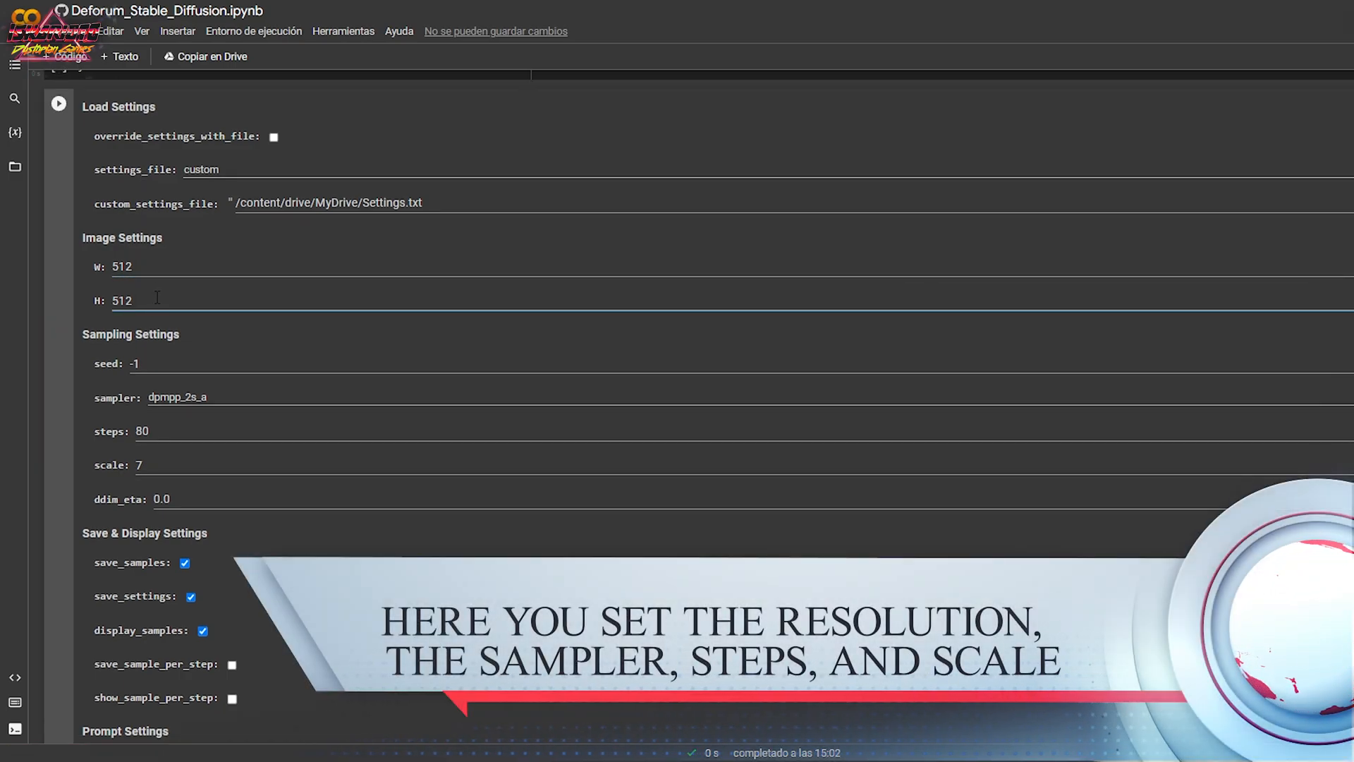
scroll(157, 302, down, 2)
scroll(159, 298, down, 1)
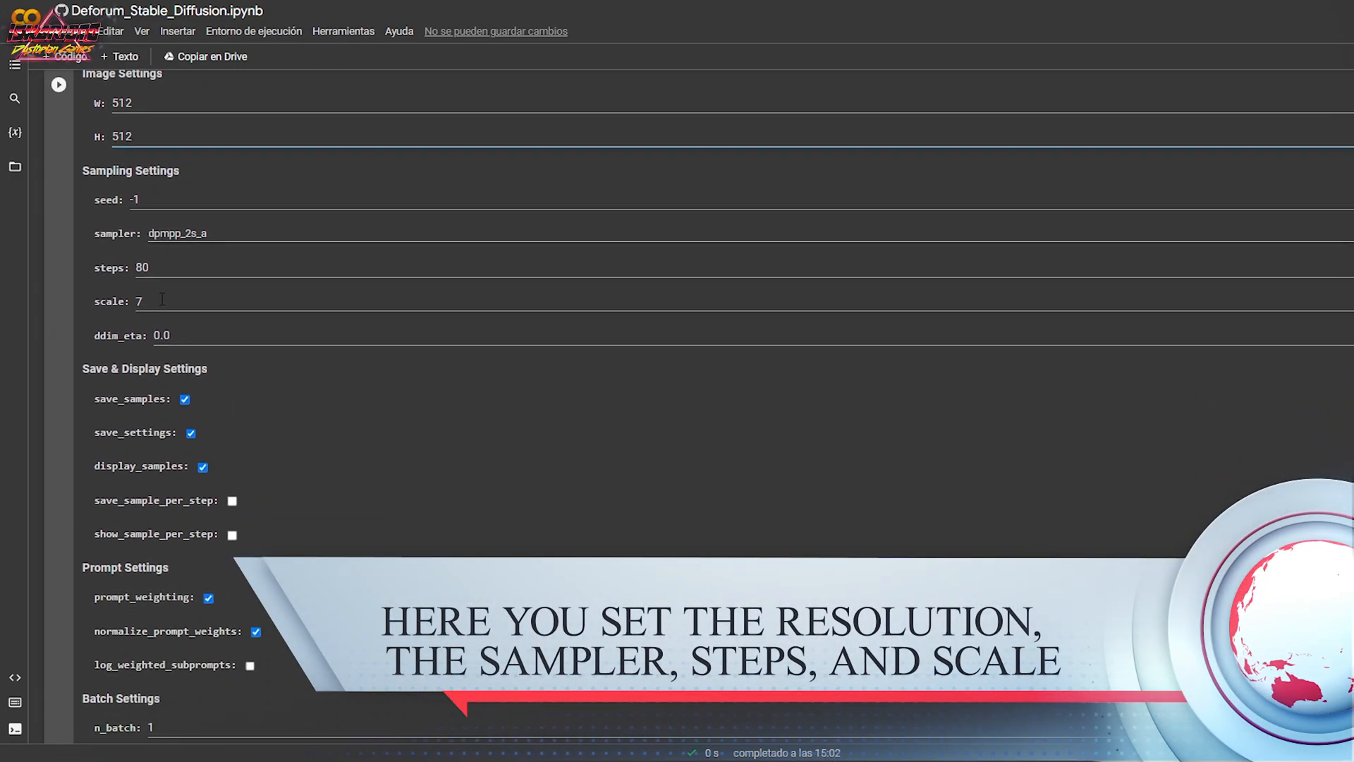
click(160, 230)
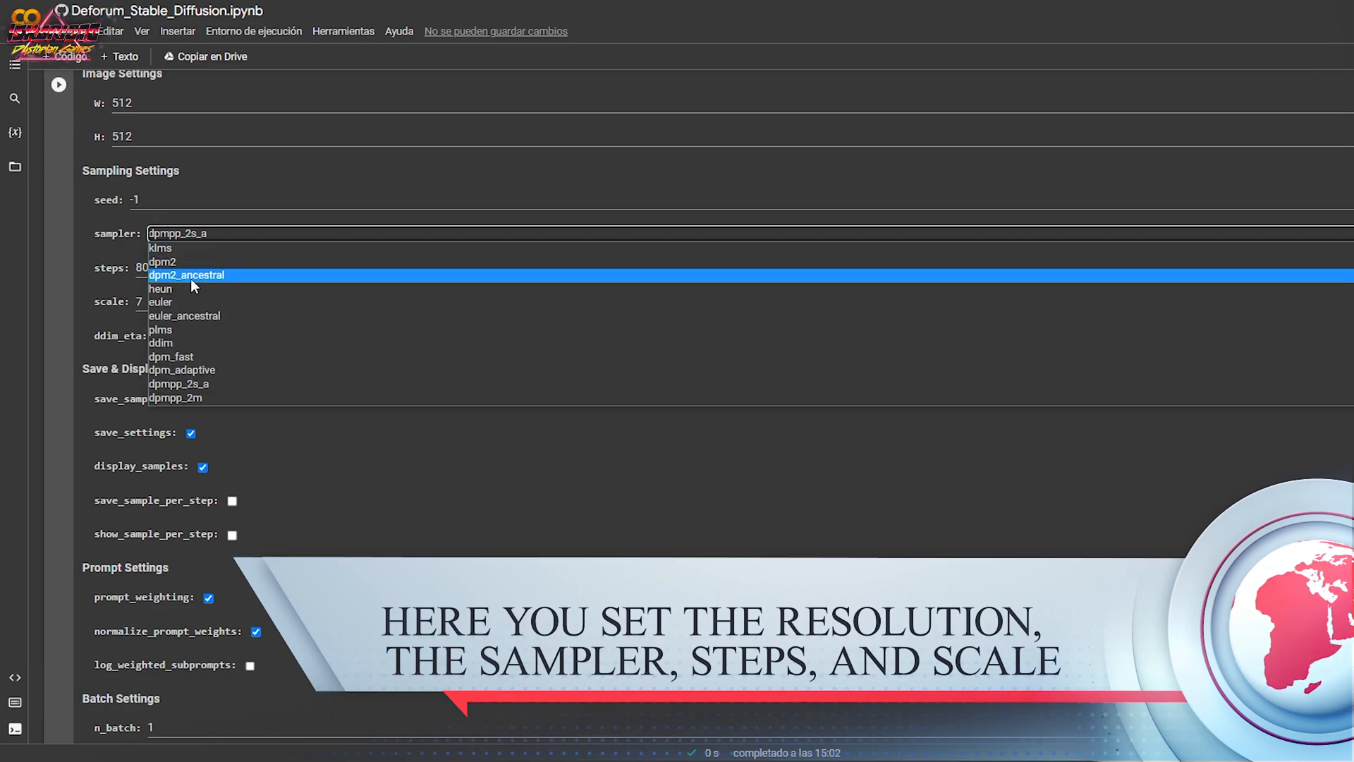
click(184, 316)
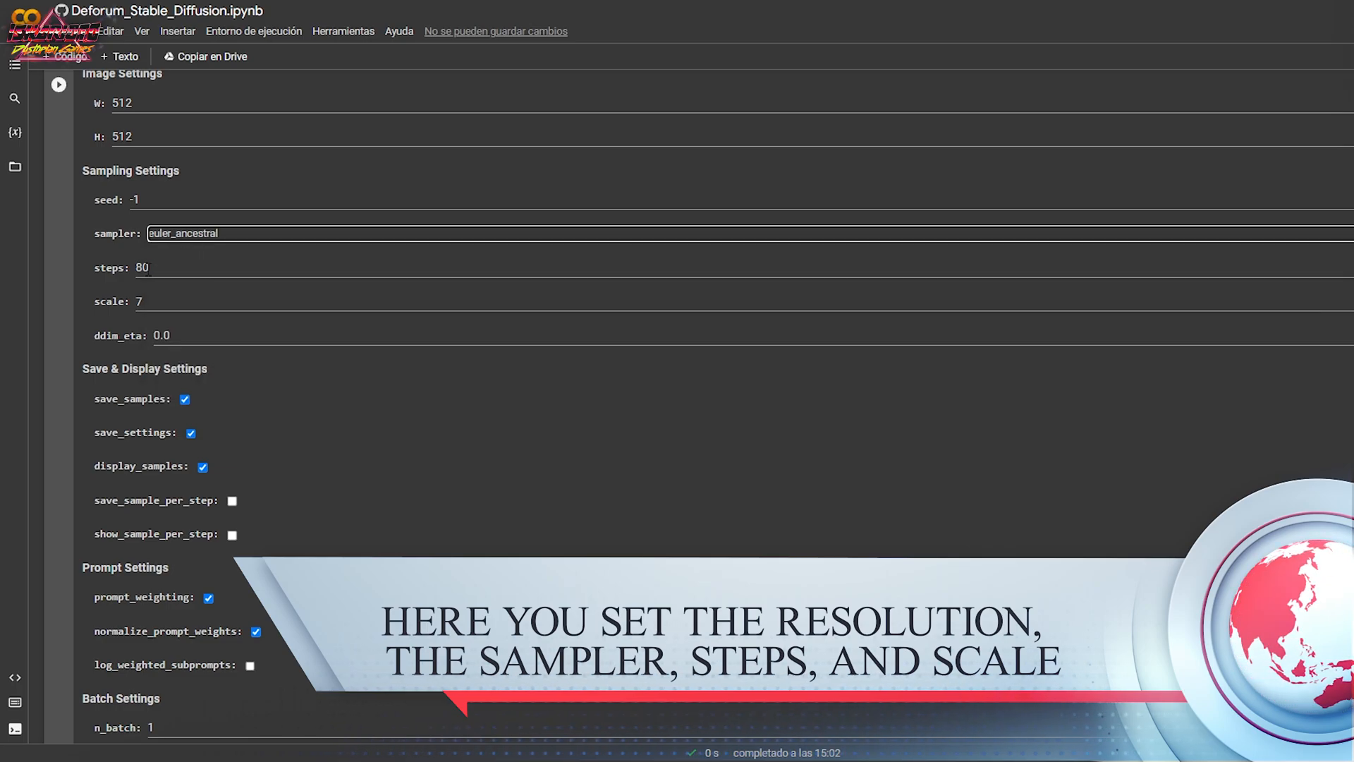
drag(137, 267, 143, 267)
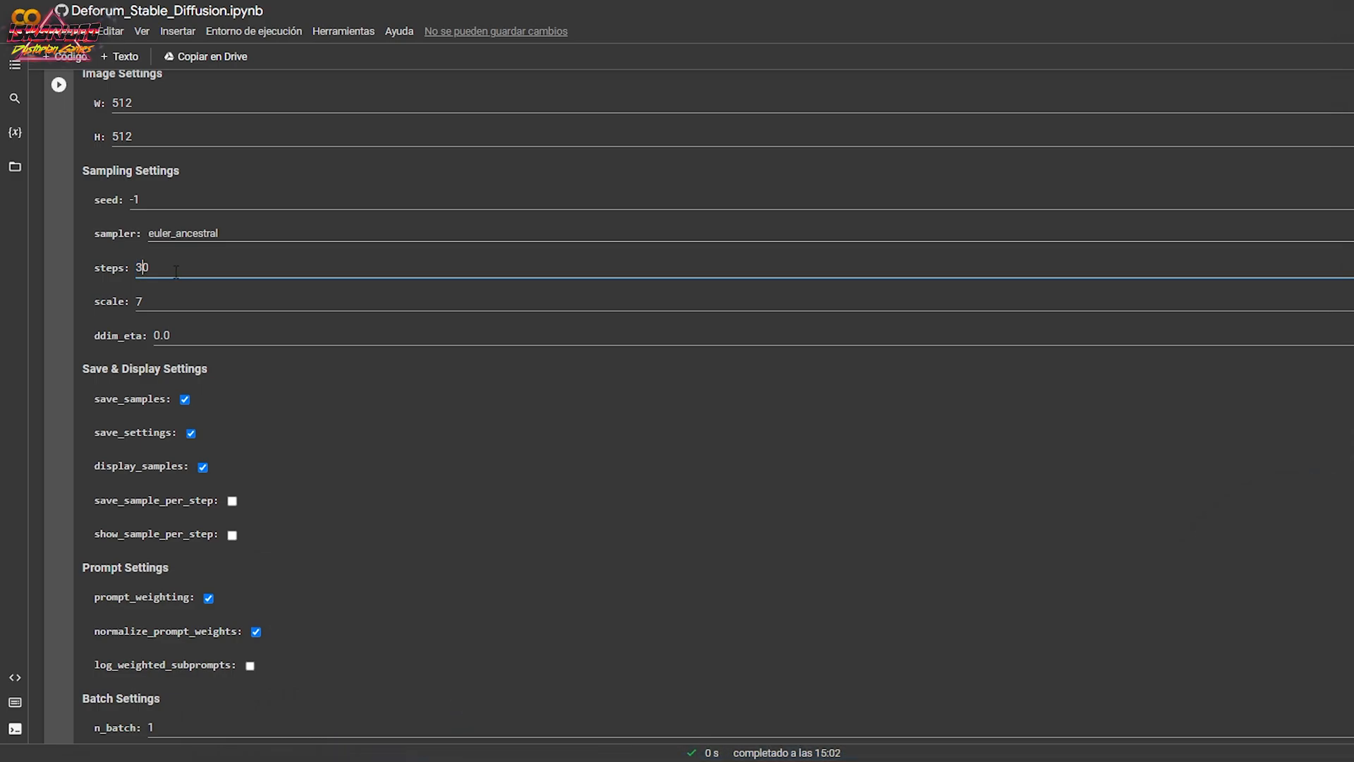
click(163, 303)
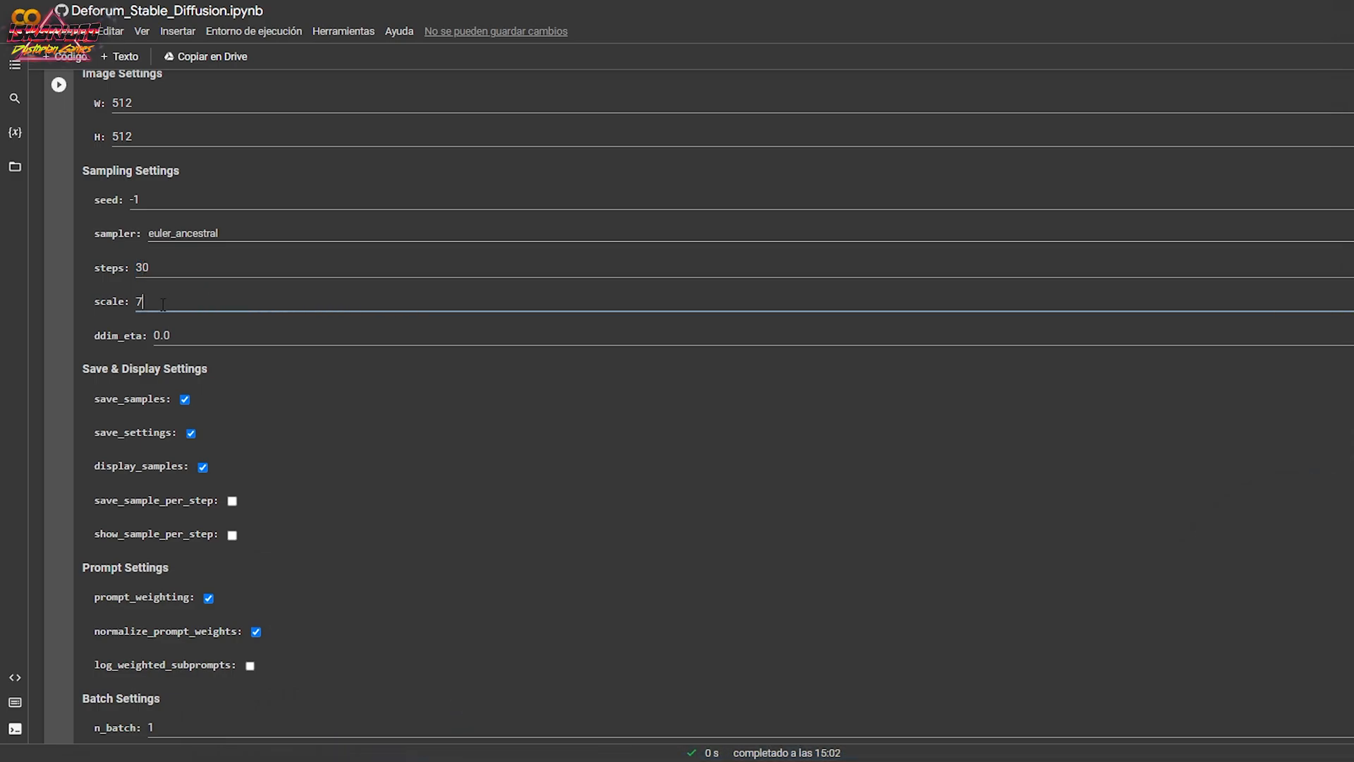
Enable log_weighted_subprompts in the prompt settings and set batch_name to "Tutorial01".
scroll(260, 330, down, 5)
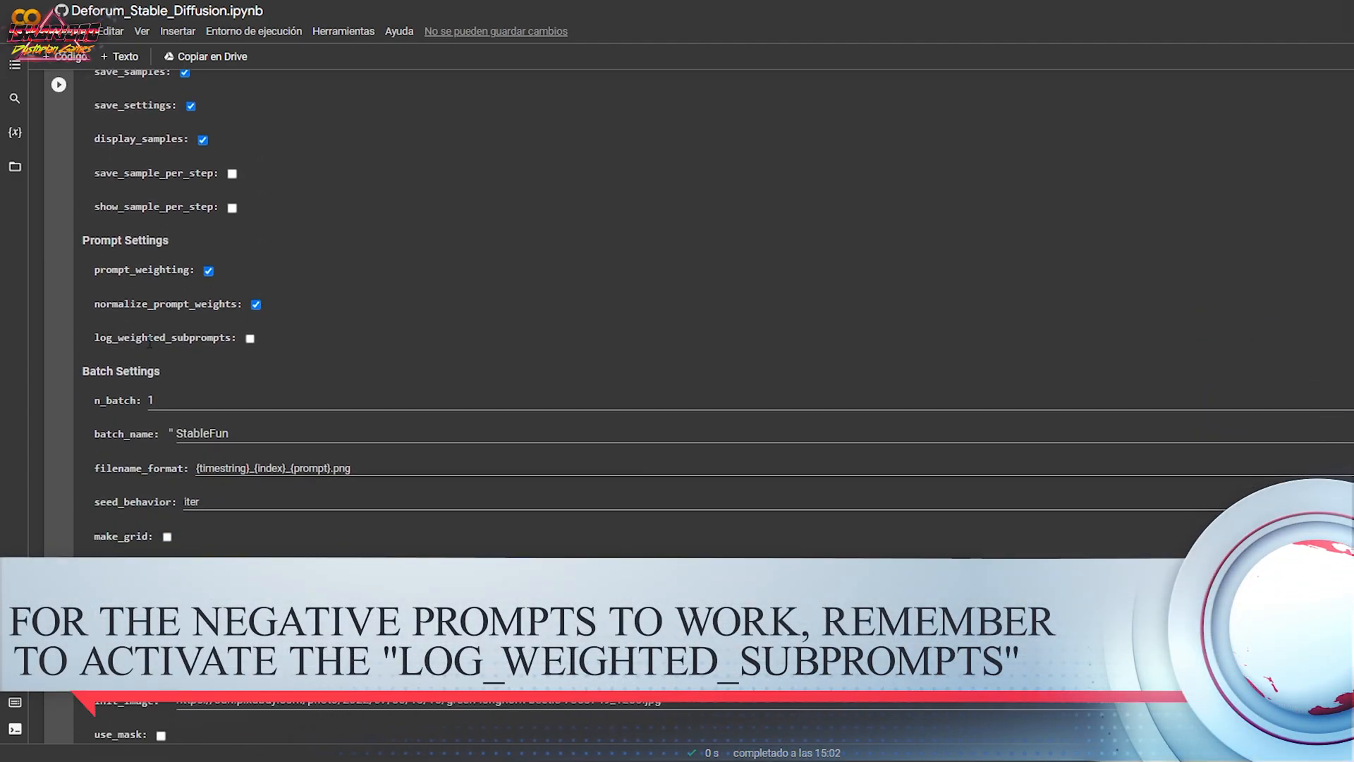
click(249, 338)
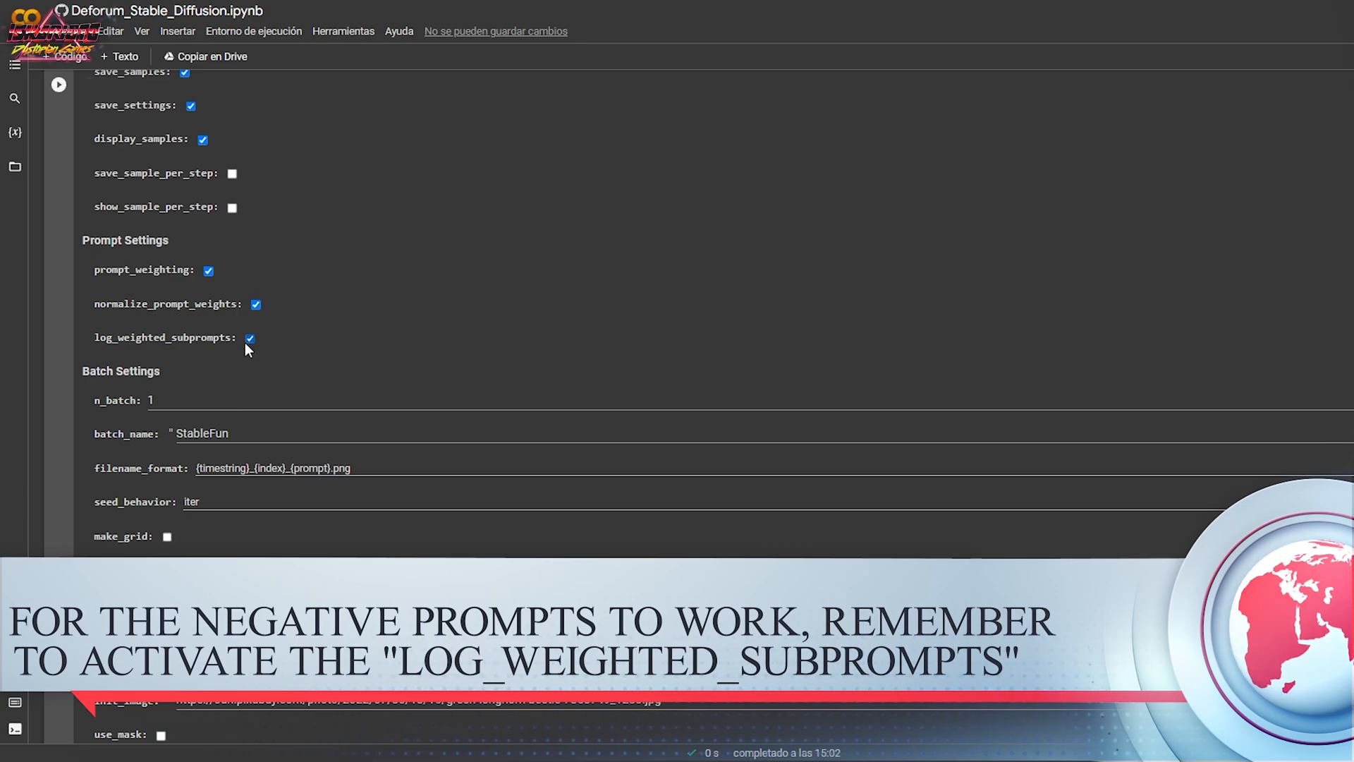
scroll(192, 505, down, 1)
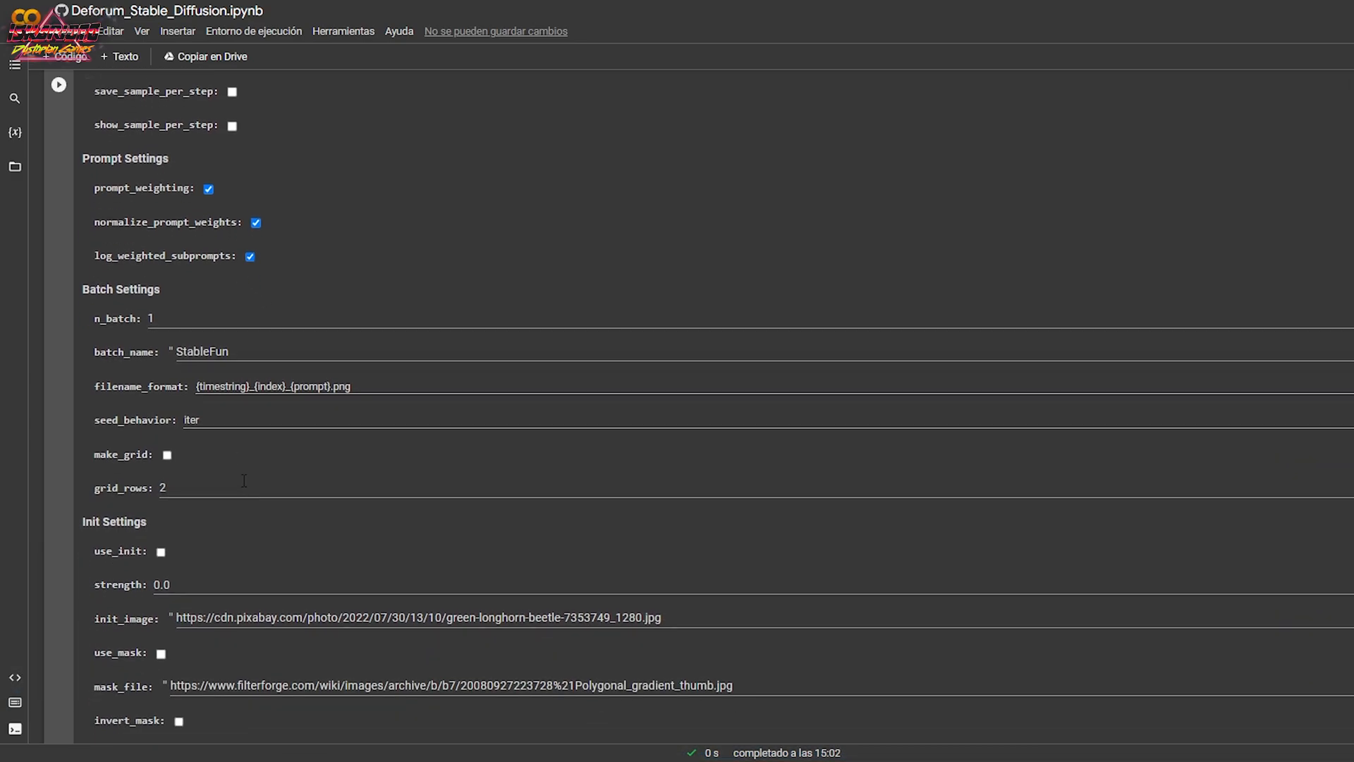
drag(248, 350, 188, 351)
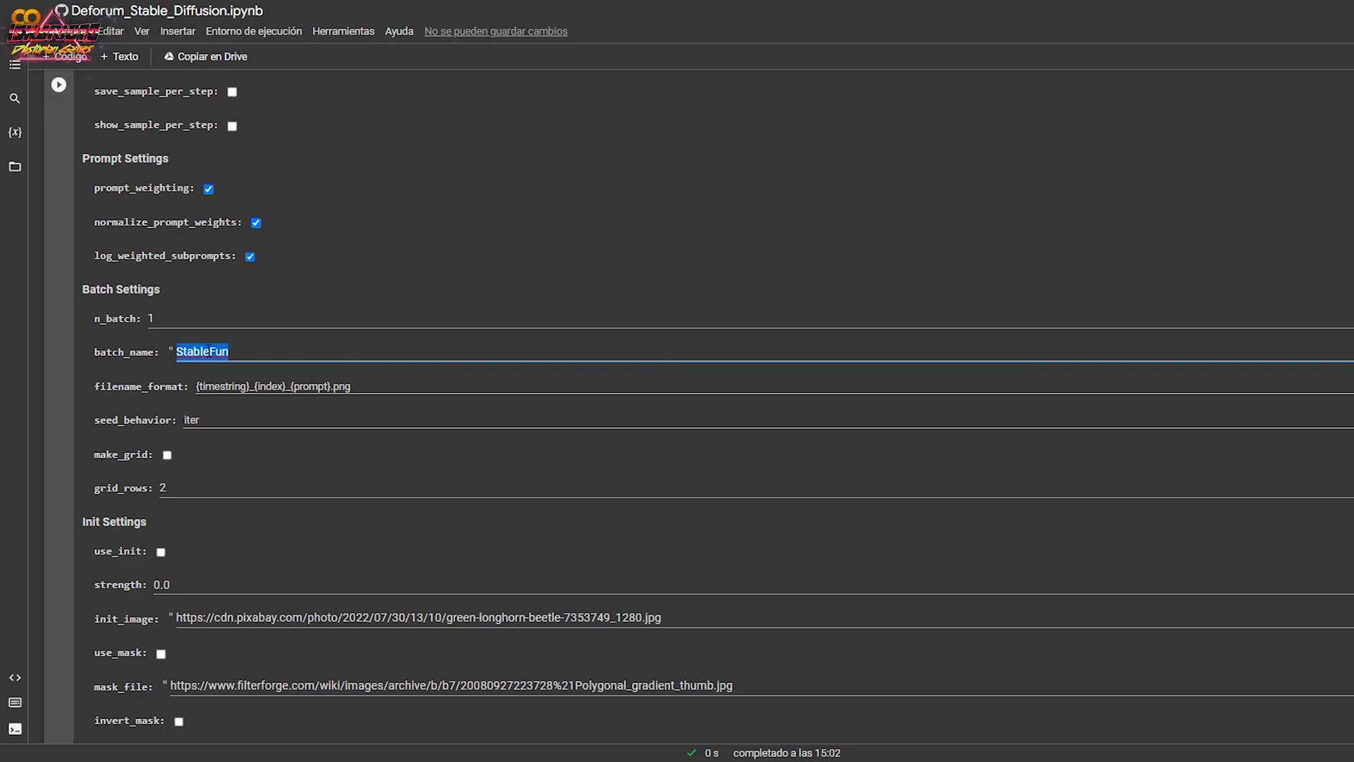
text(Tutor)
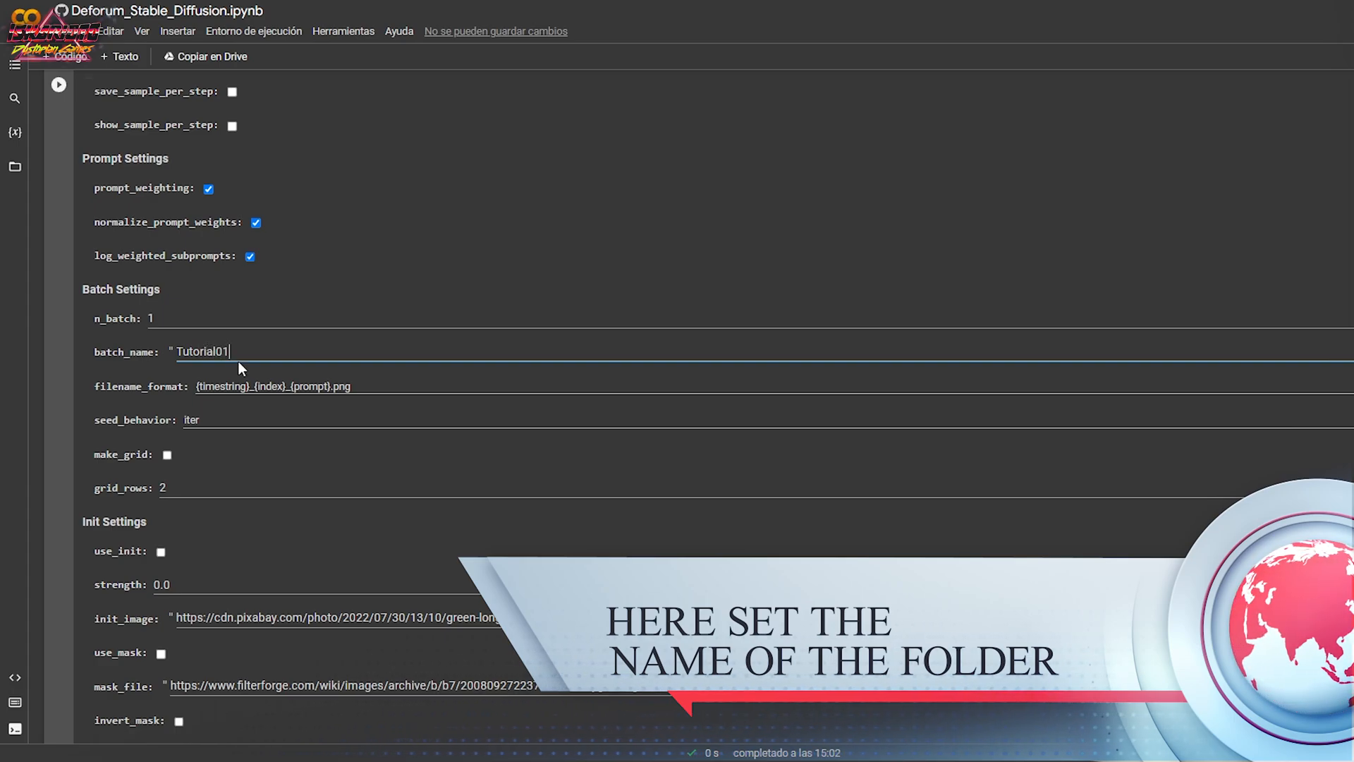
text(ial01)
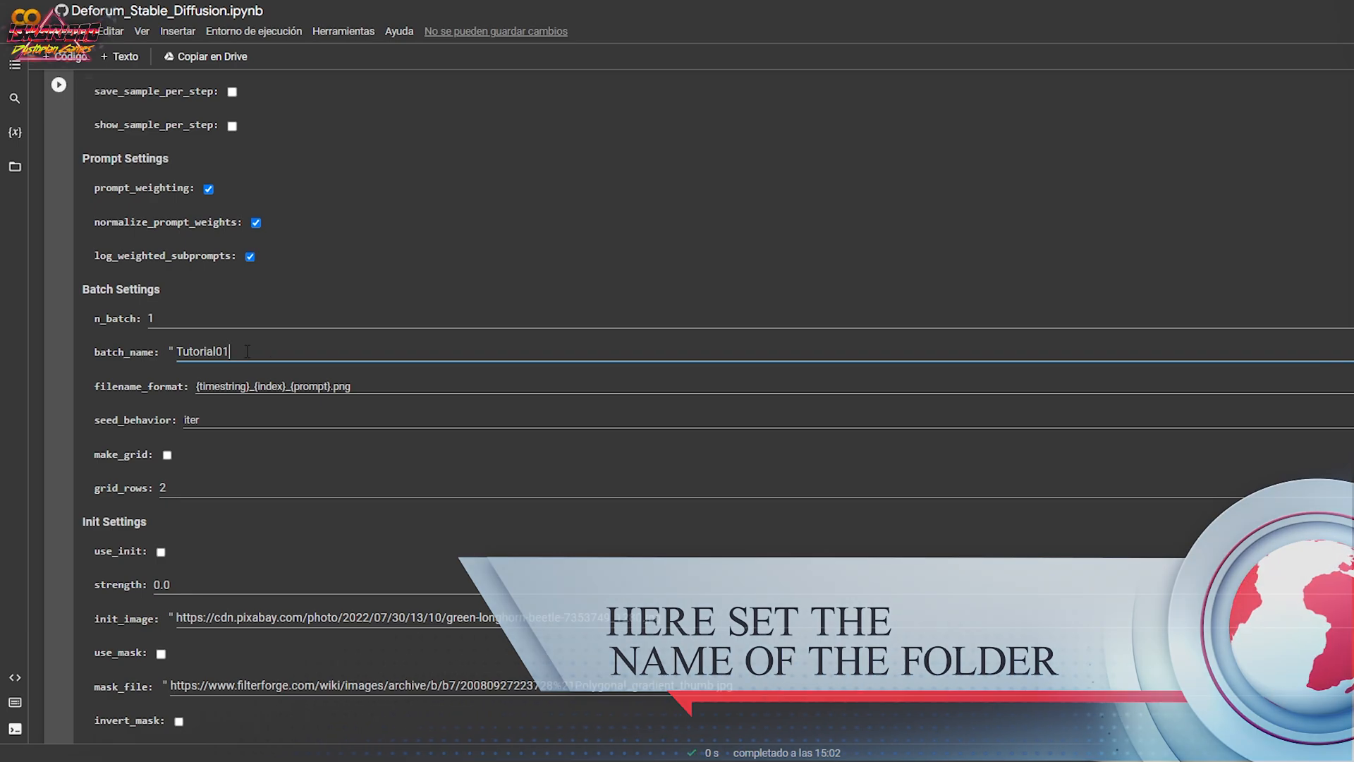
scroll(254, 348, down, 4)
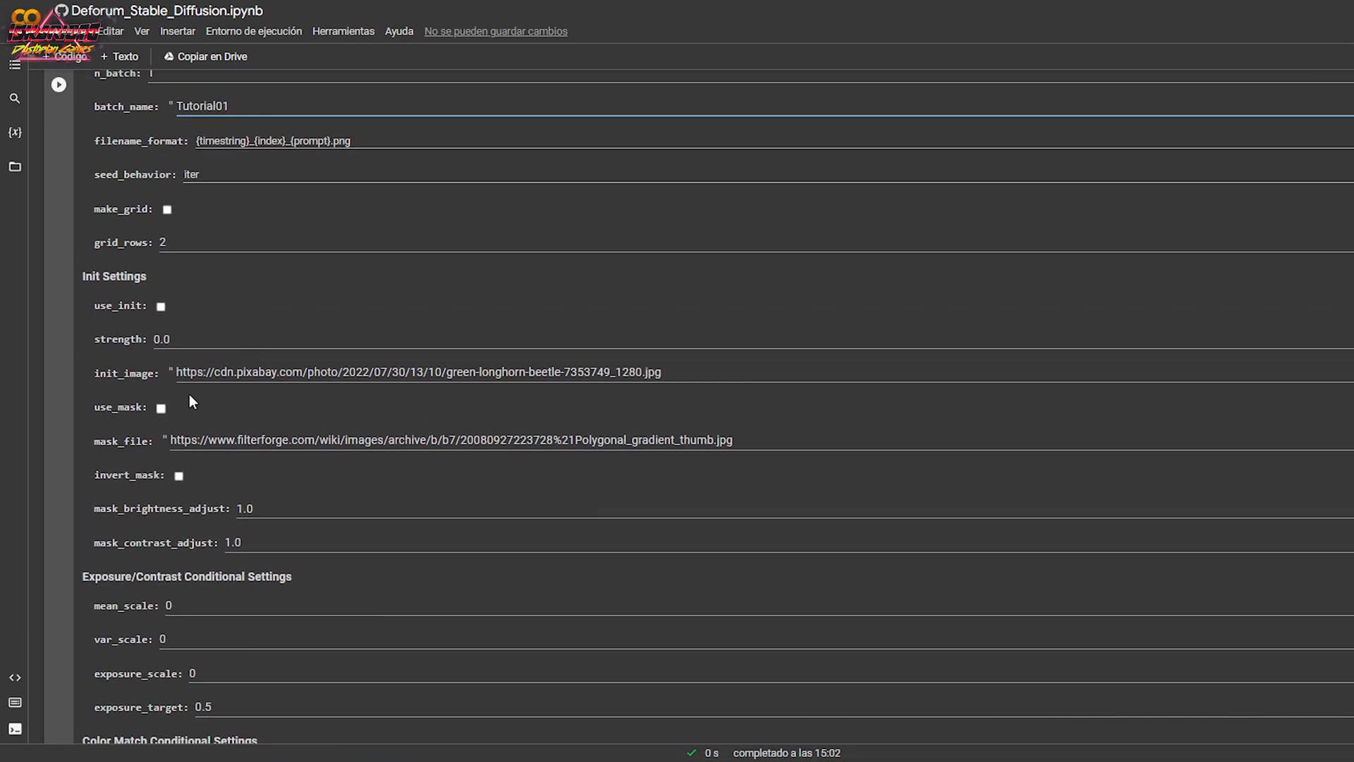
click(162, 306)
click(161, 307)
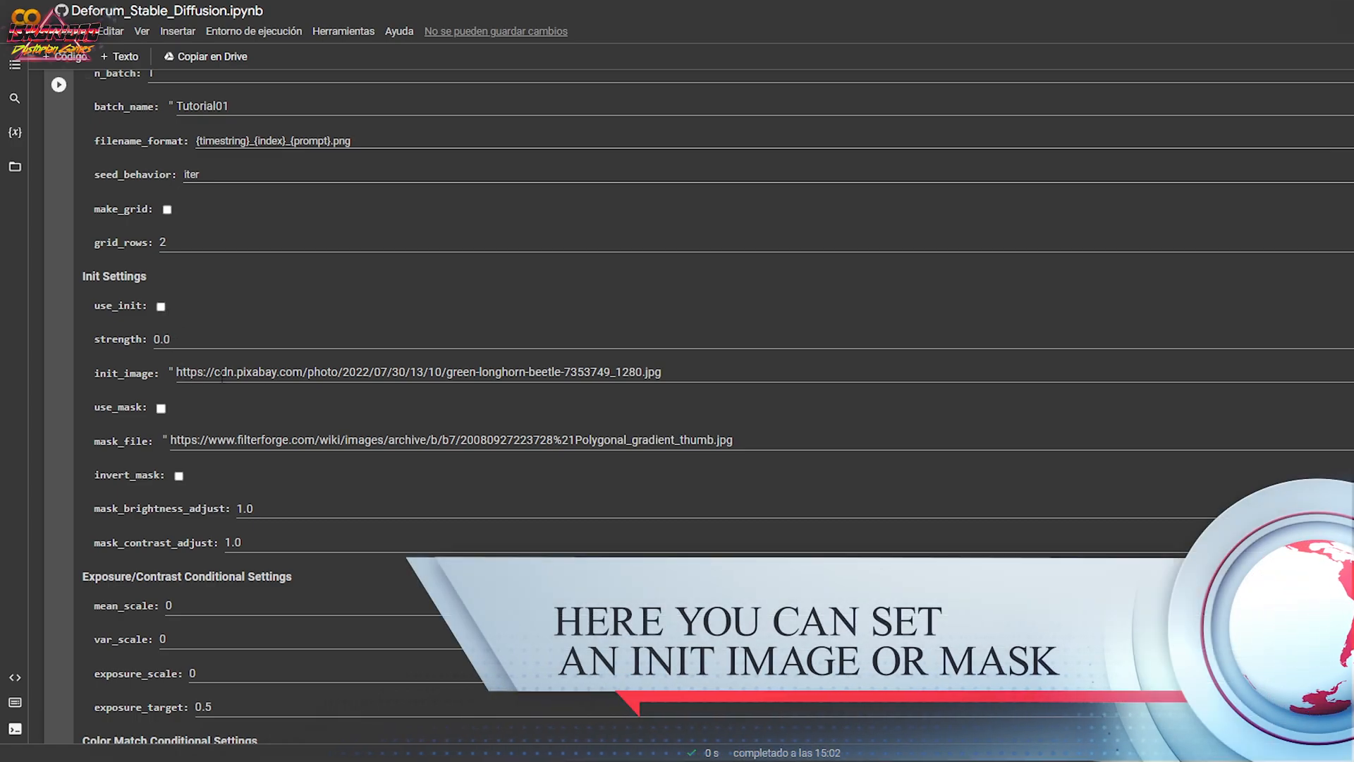
drag(692, 365, 173, 380)
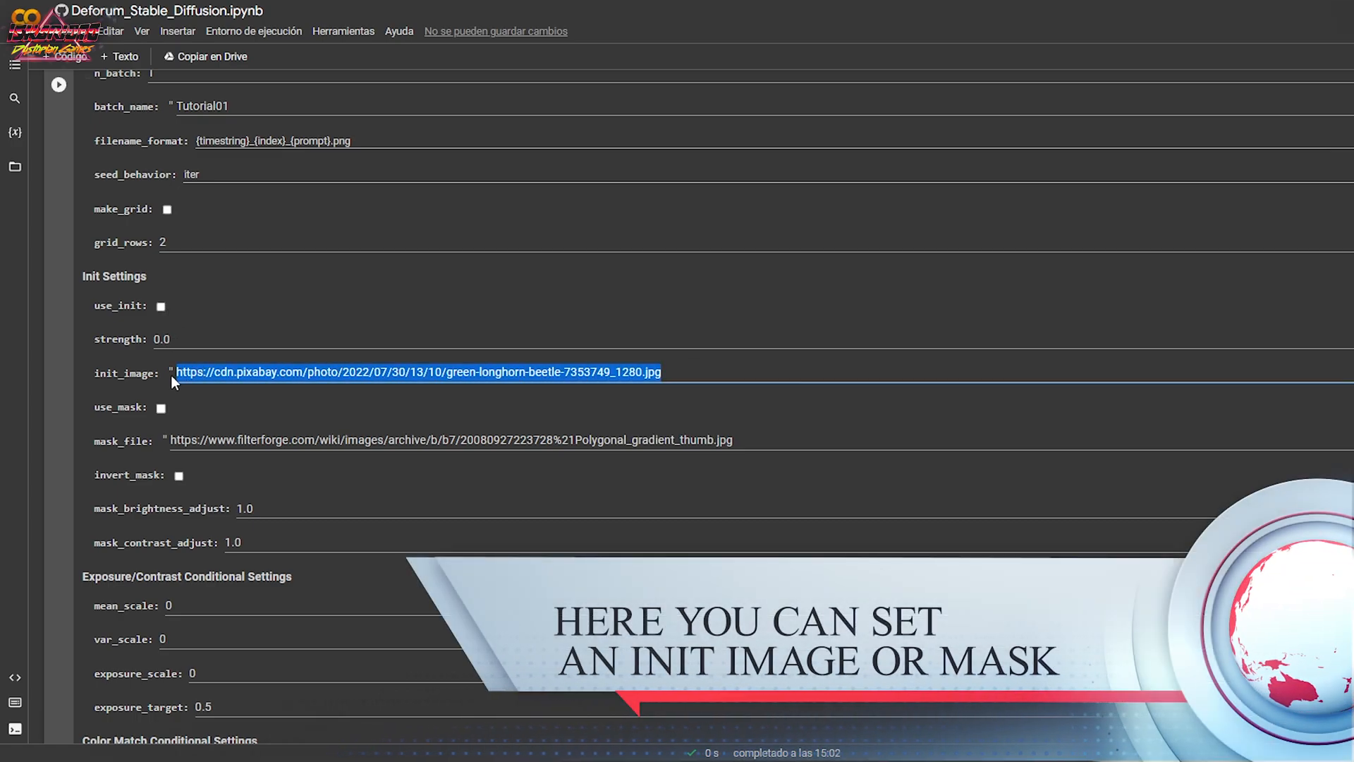
click(631, 337)
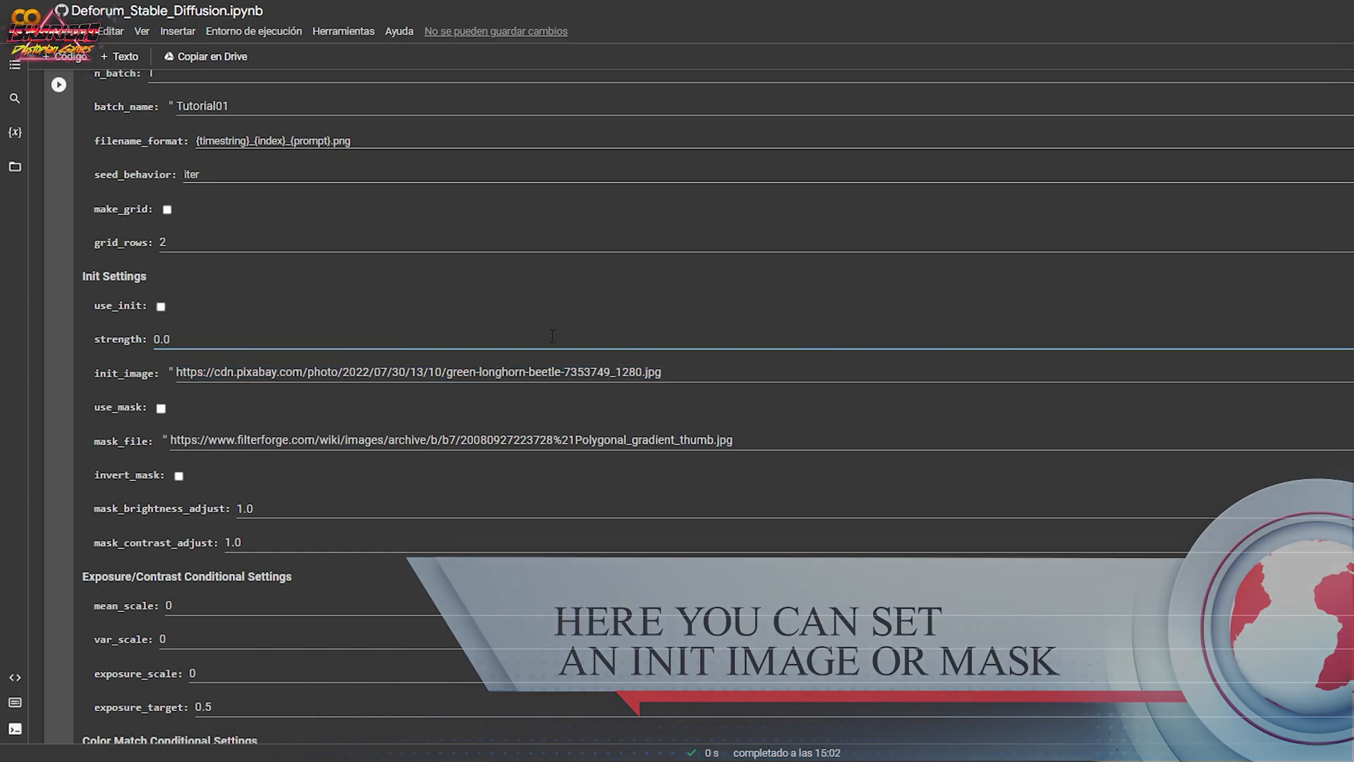
Review the image and conditional settings, and run their cell to render the animation frames.
scroll(412, 360, up, 9)
scroll(401, 369, up, 4)
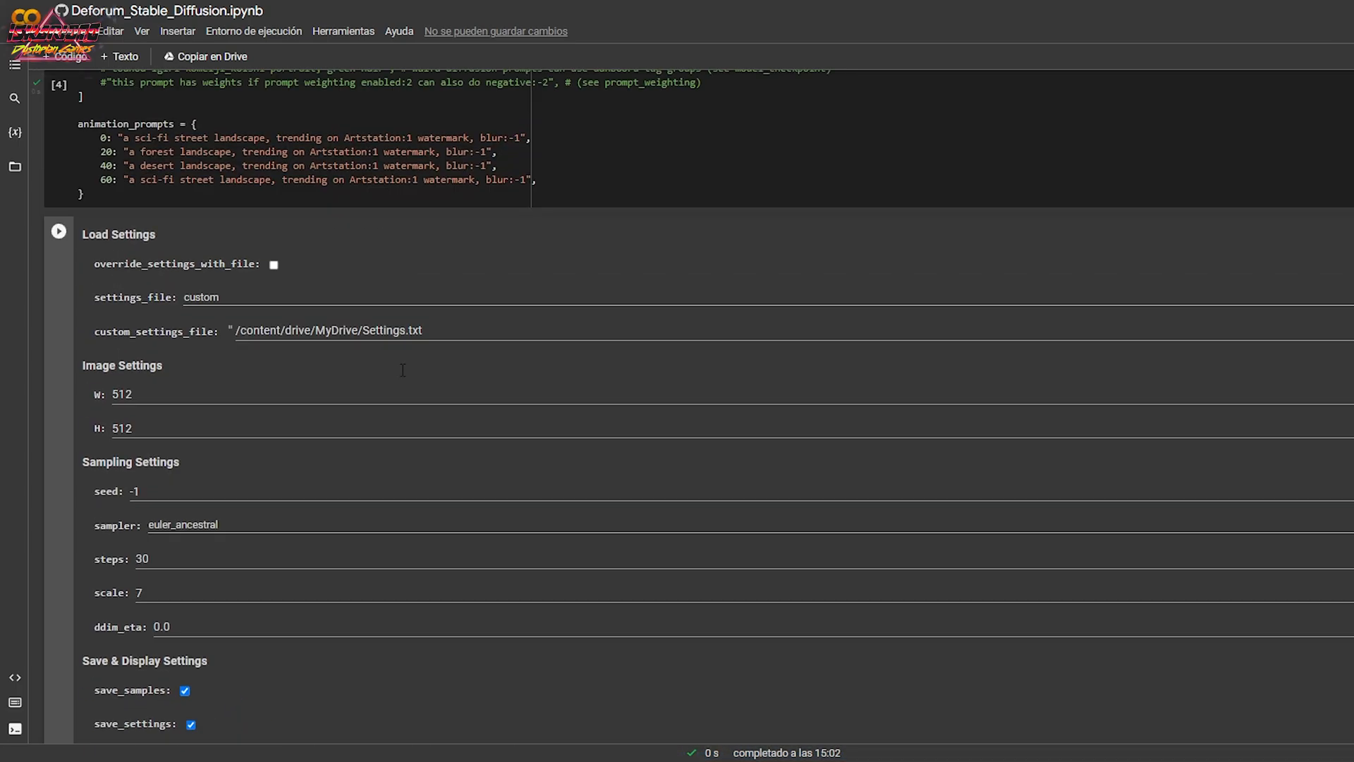
scroll(400, 368, down, 4)
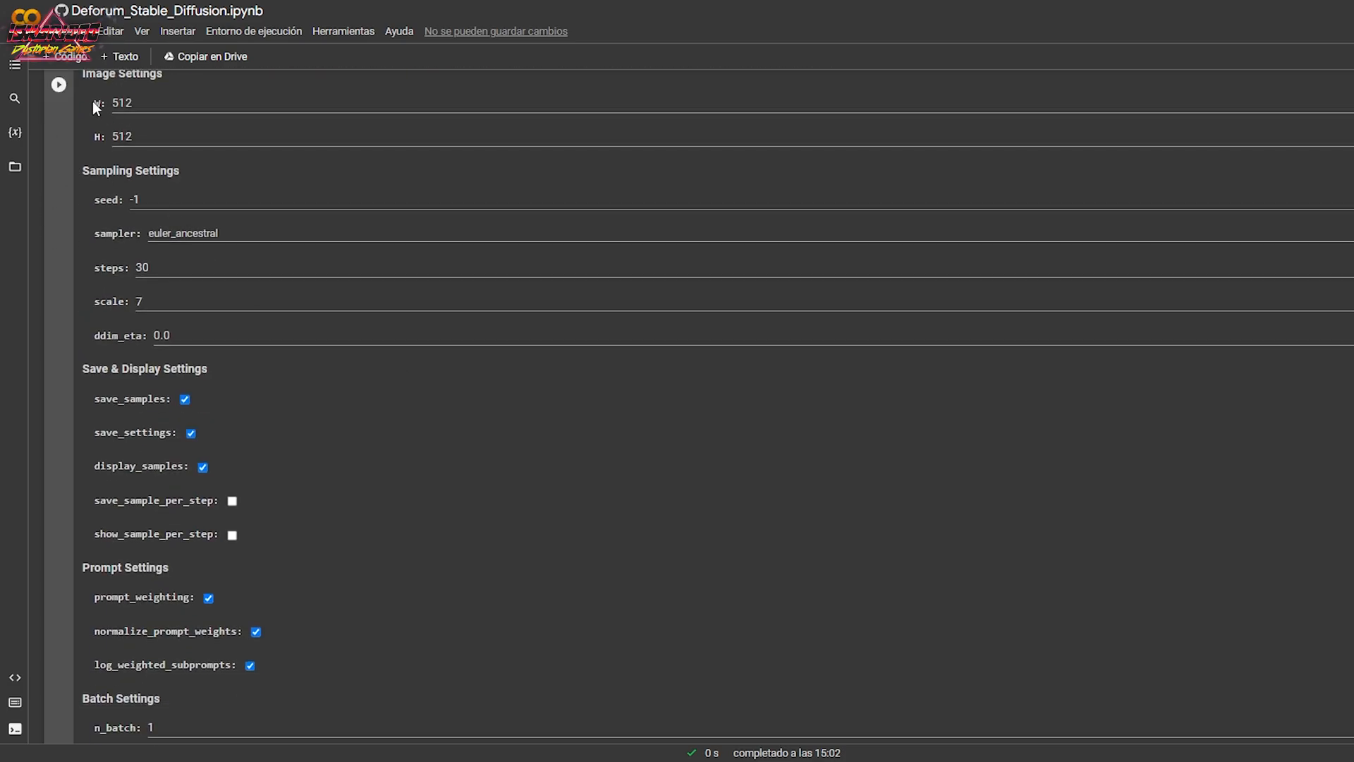
scroll(140, 320, down, 20)
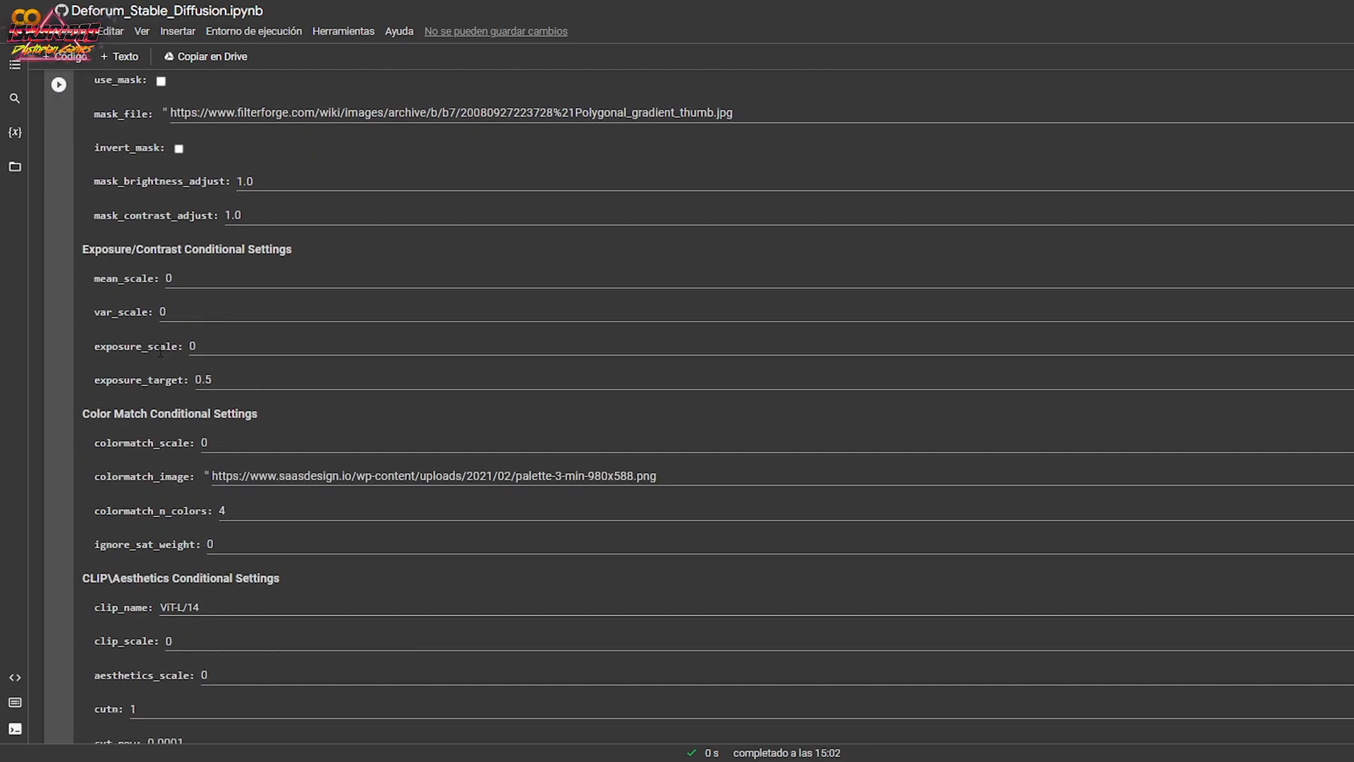
scroll(162, 352, down, 3)
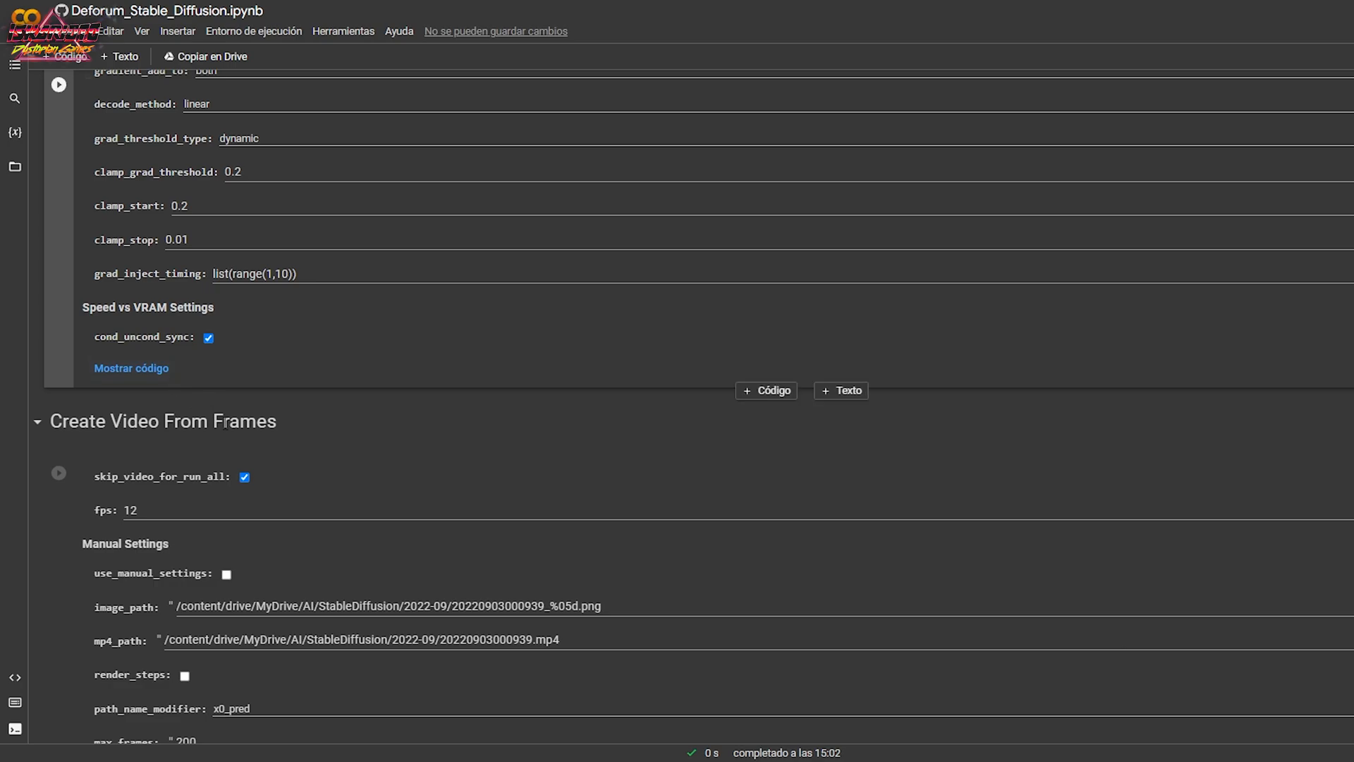
click(60, 88)
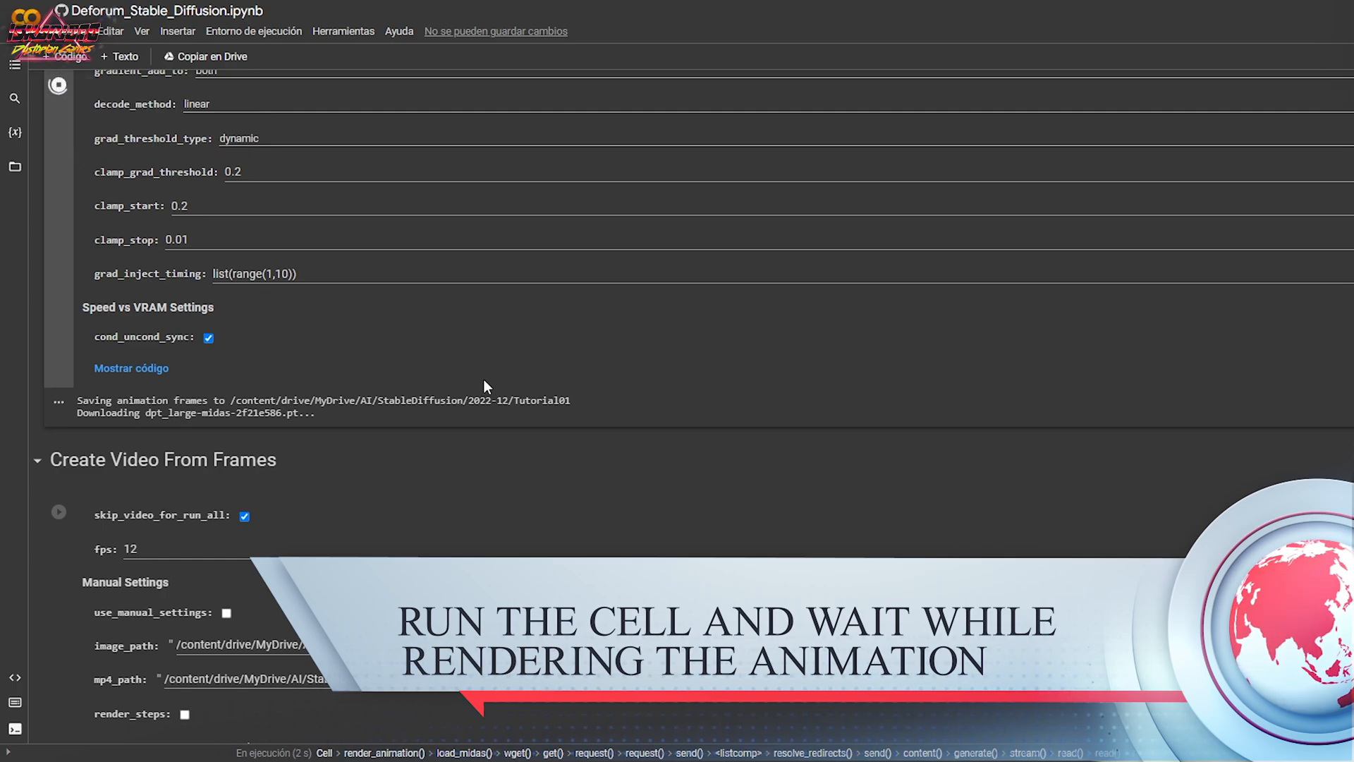
Check the rendering cell's output for the model downloads and the frame progress.
scroll(483, 379, down, 1)
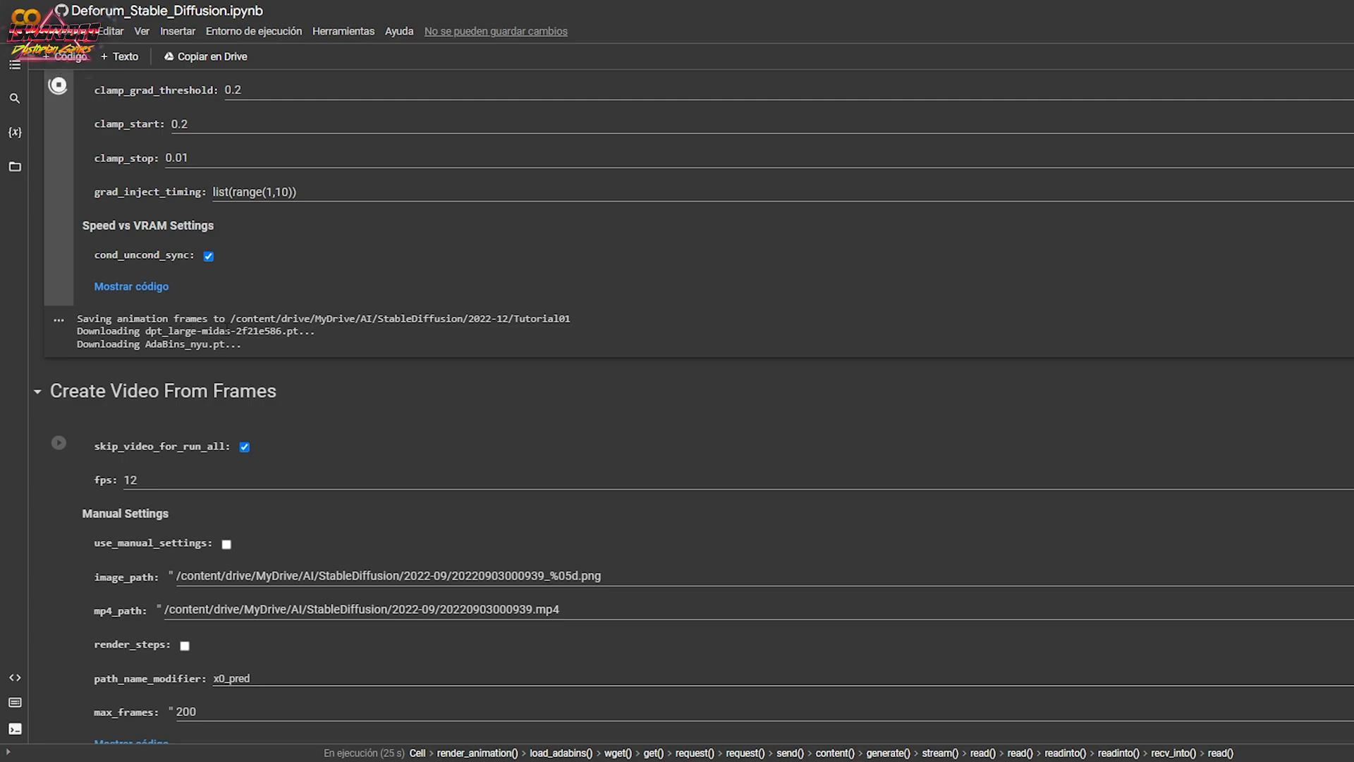
drag(77, 331, 296, 331)
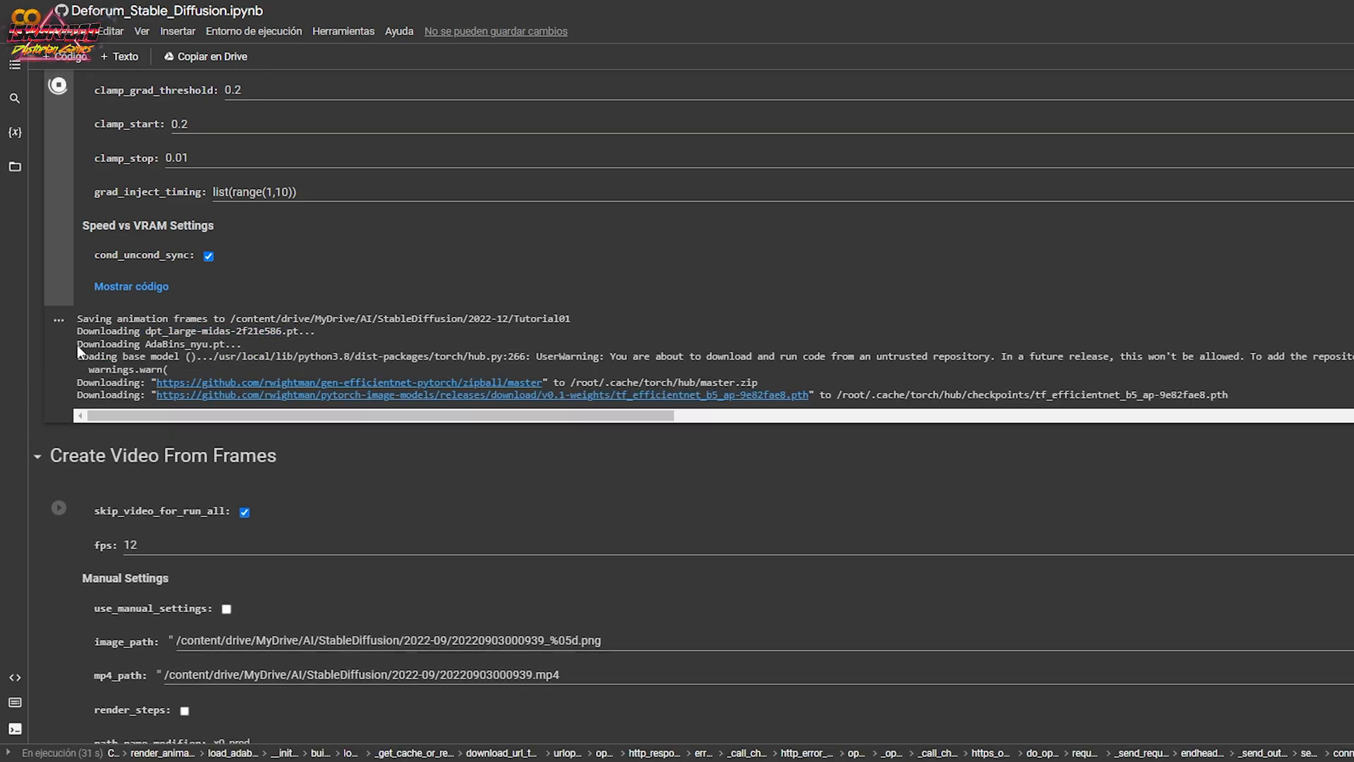
drag(77, 345, 225, 345)
click(320, 331)
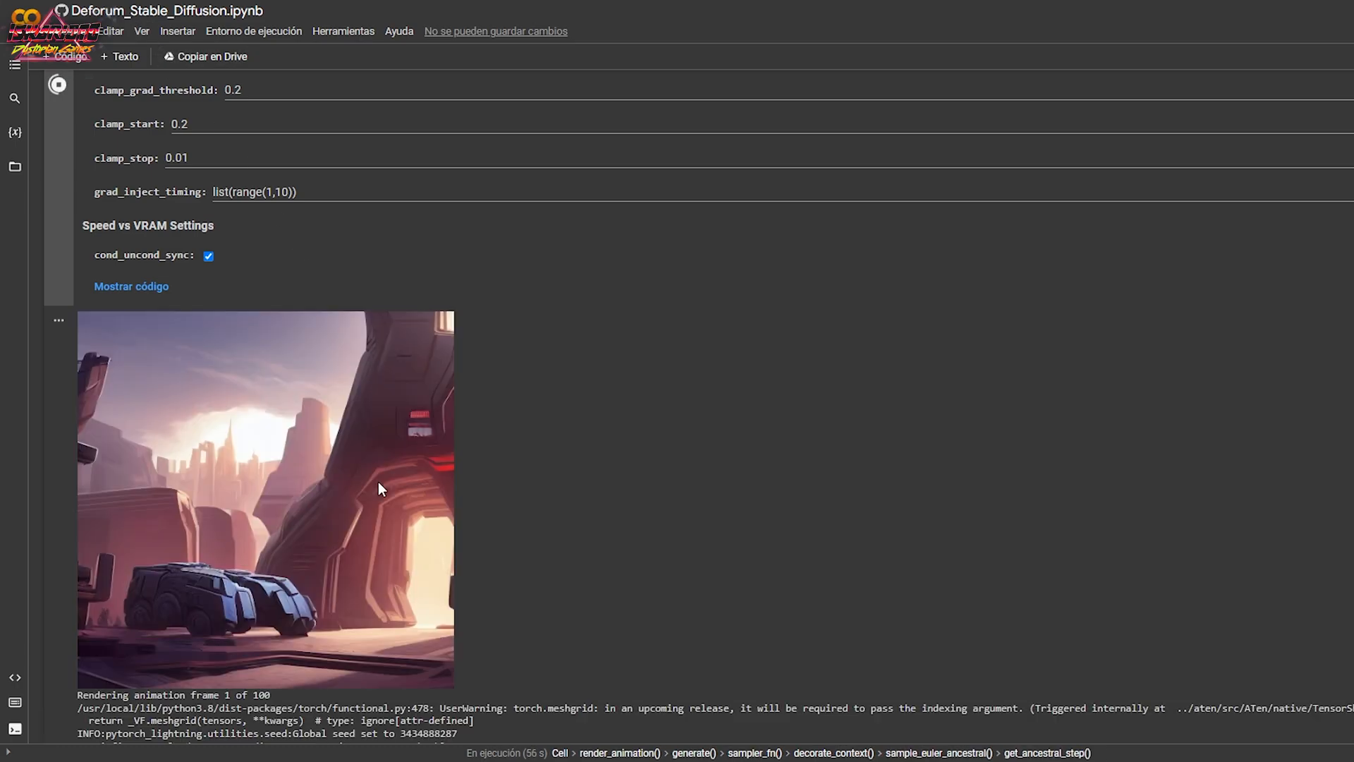
scroll(519, 472, down, 3)
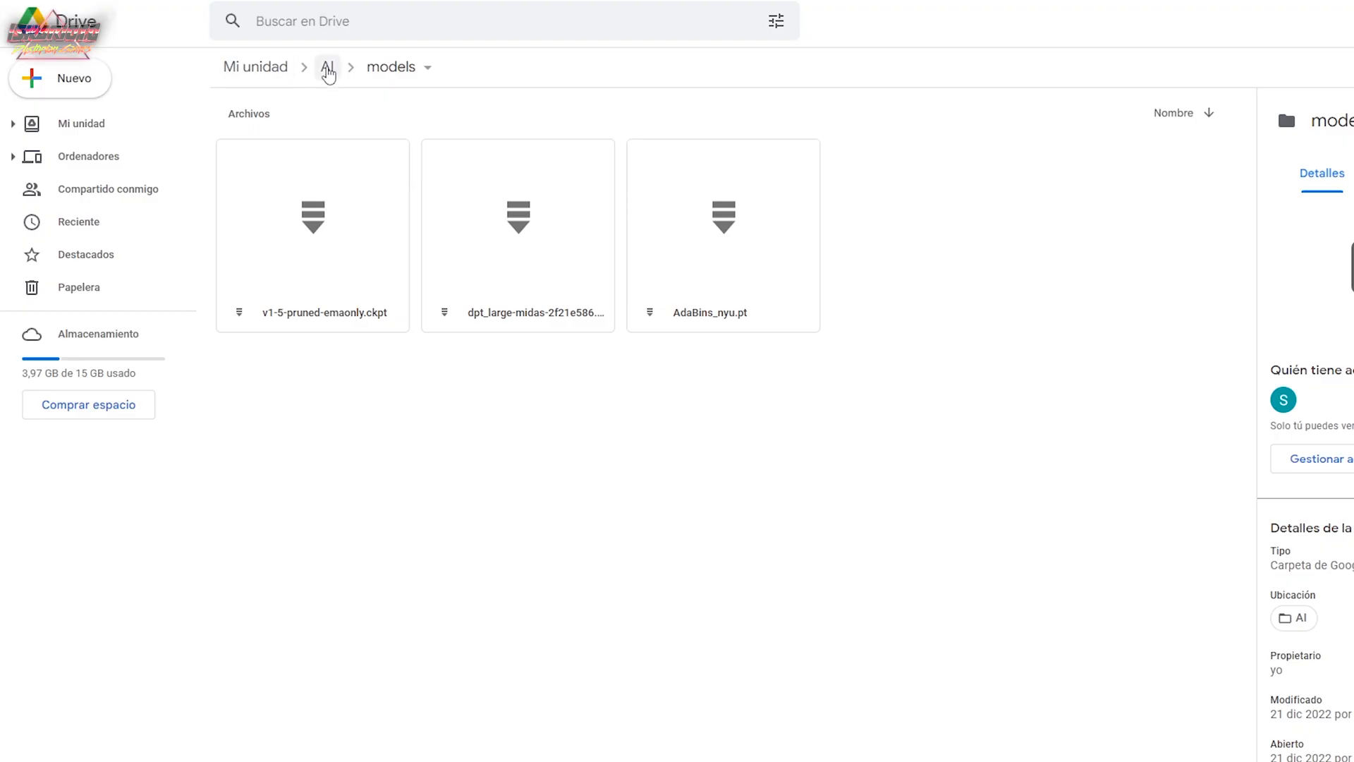
Switch to Google Drive and open the Tutorial01 folder inside AI, StableDiffusion, 2022-12.
click(328, 68)
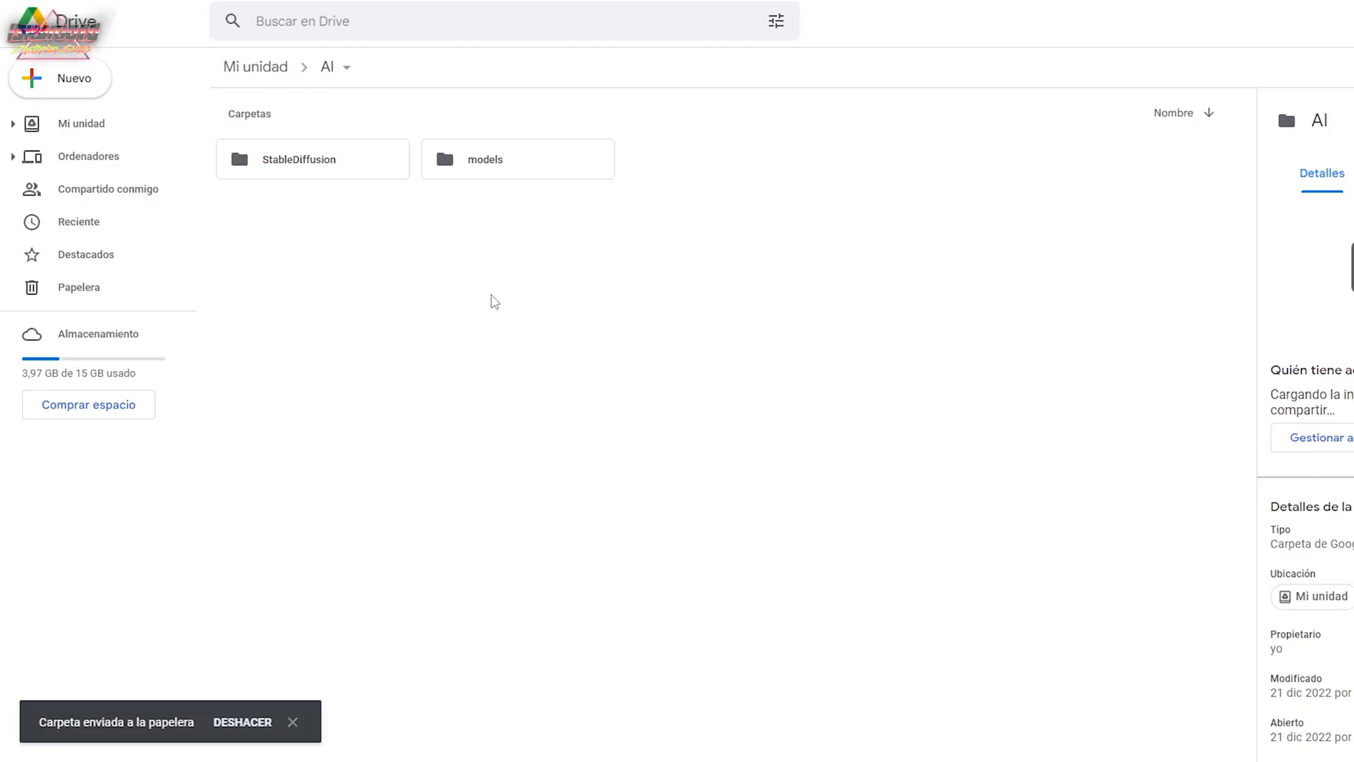
double_click(329, 168)
double_click(329, 168)
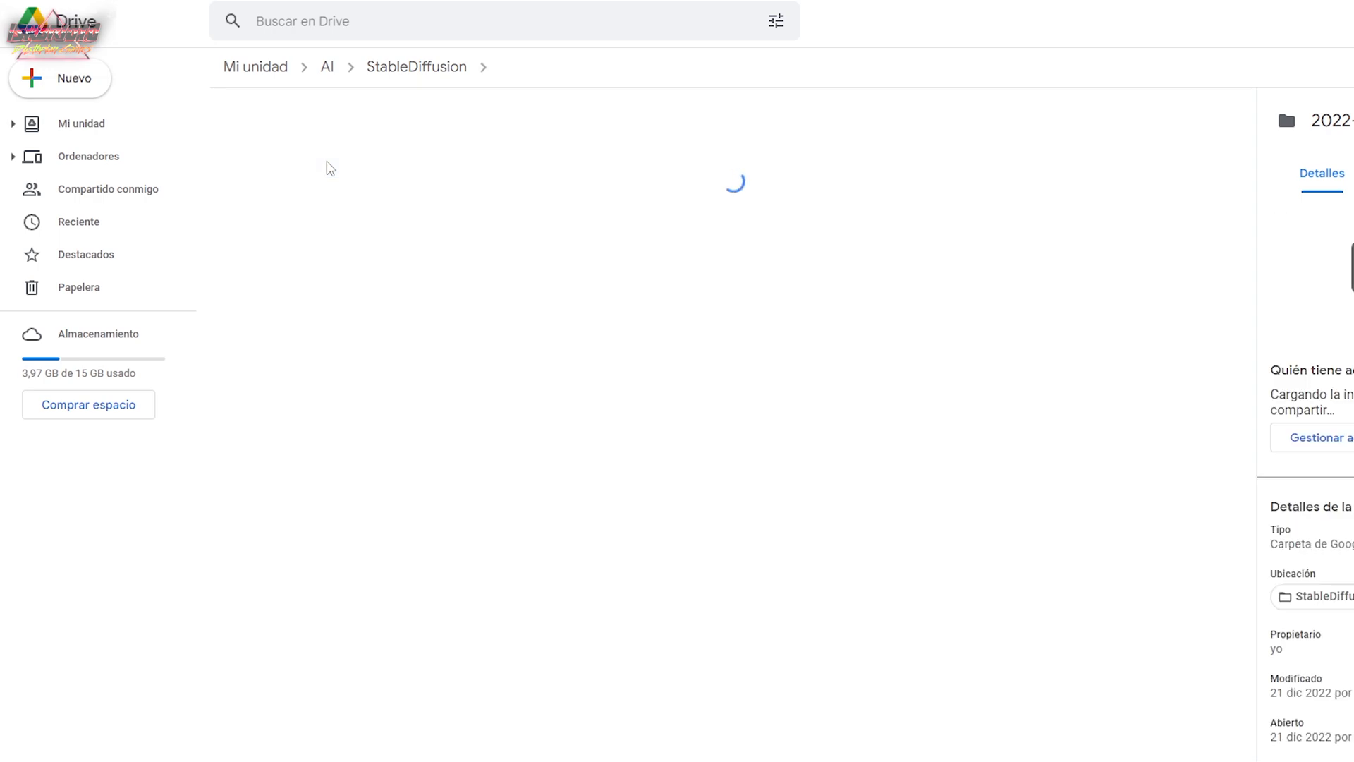
double_click(339, 168)
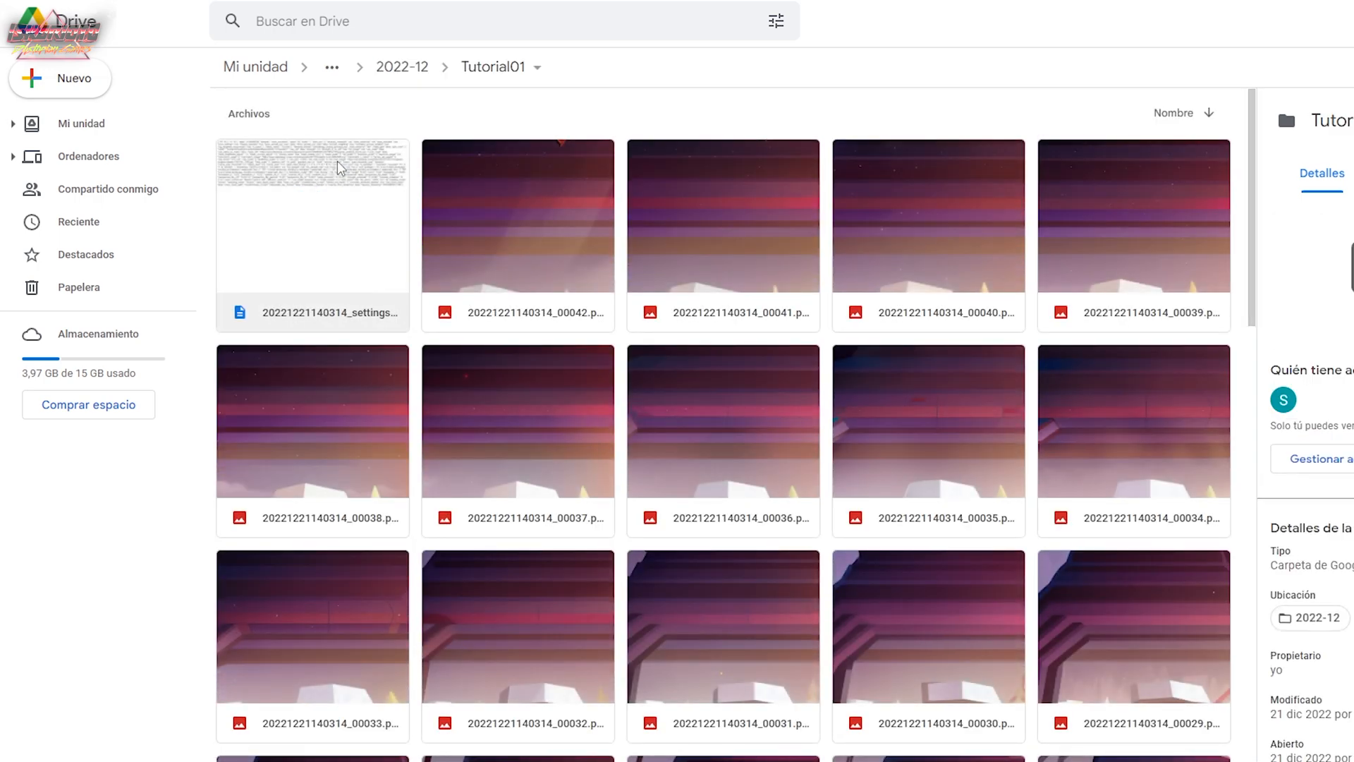
click(1209, 114)
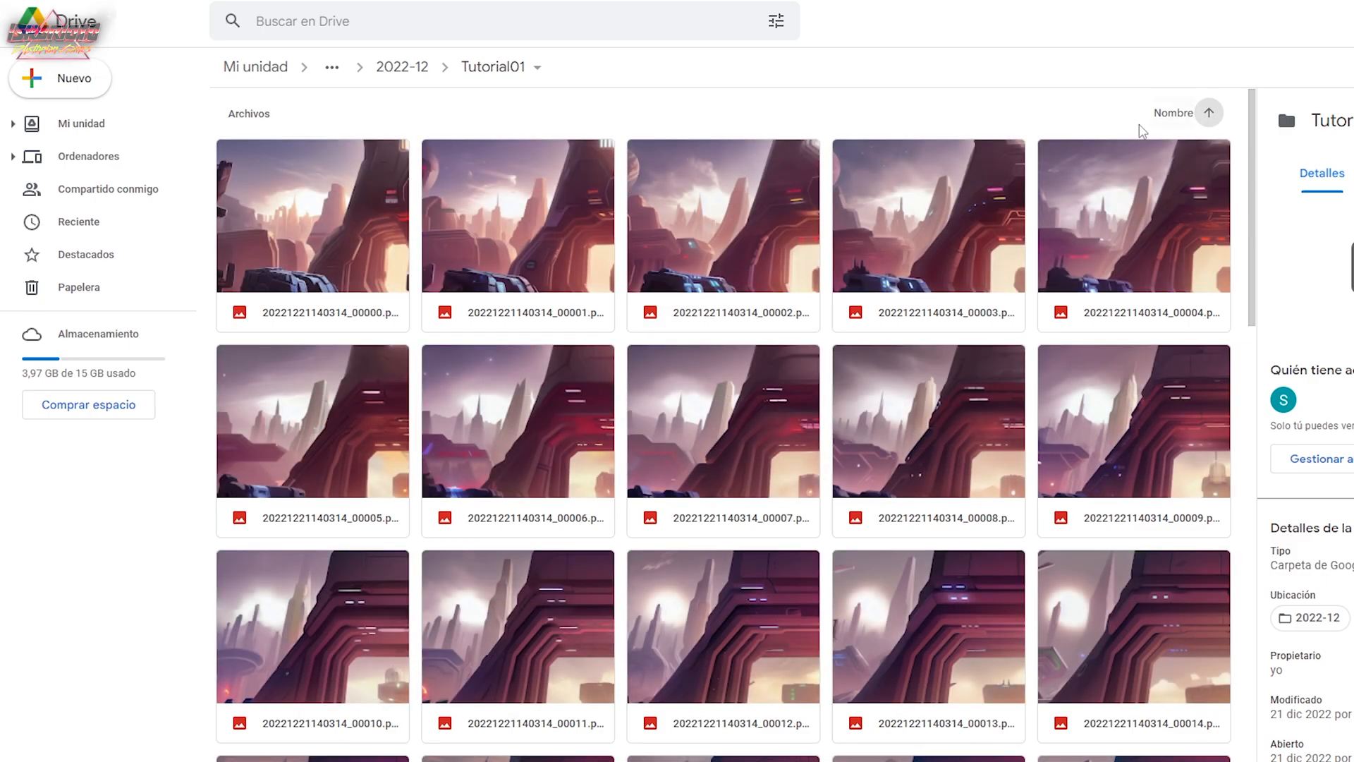
click(350, 235)
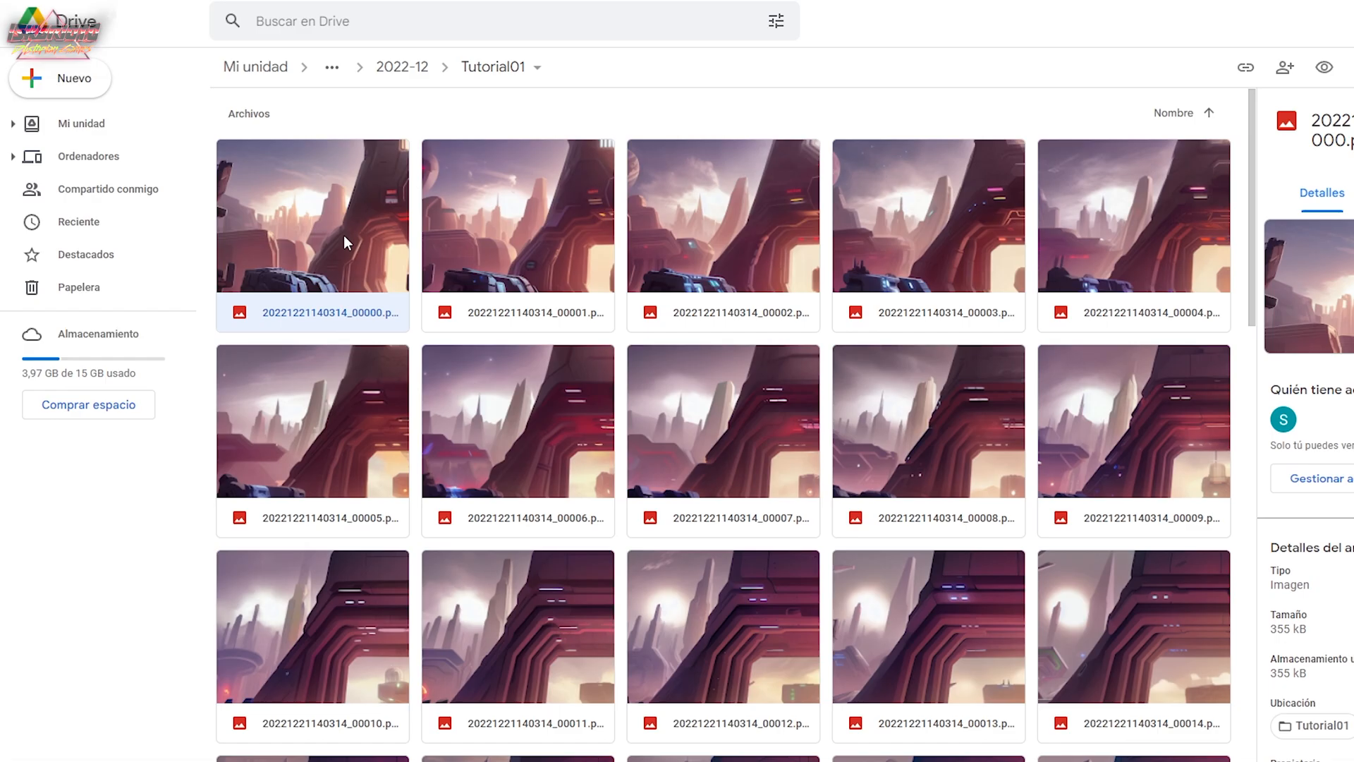
double_click(344, 236)
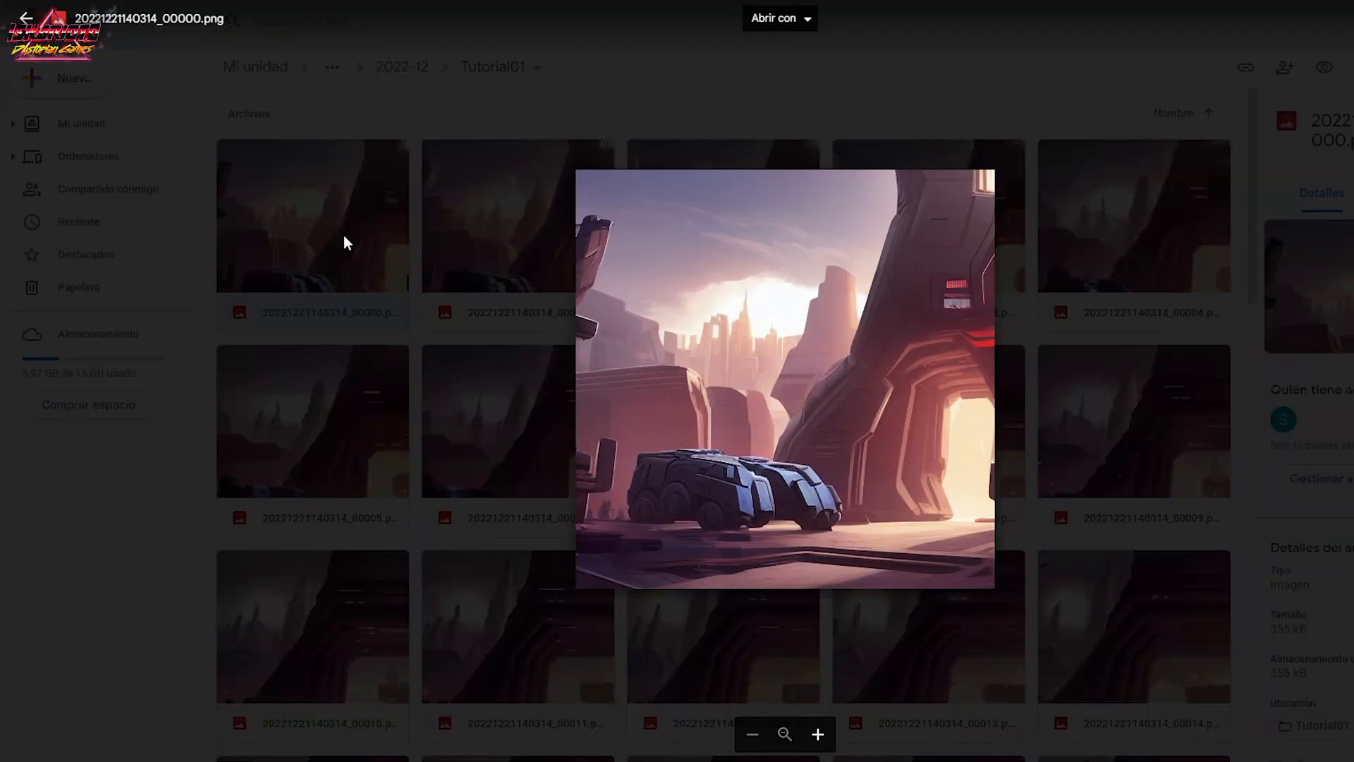
Close the frame preview, return to the Colab notebook, and run Create Video From Frames with skip_video_for_run_all disabled.
click(523, 377)
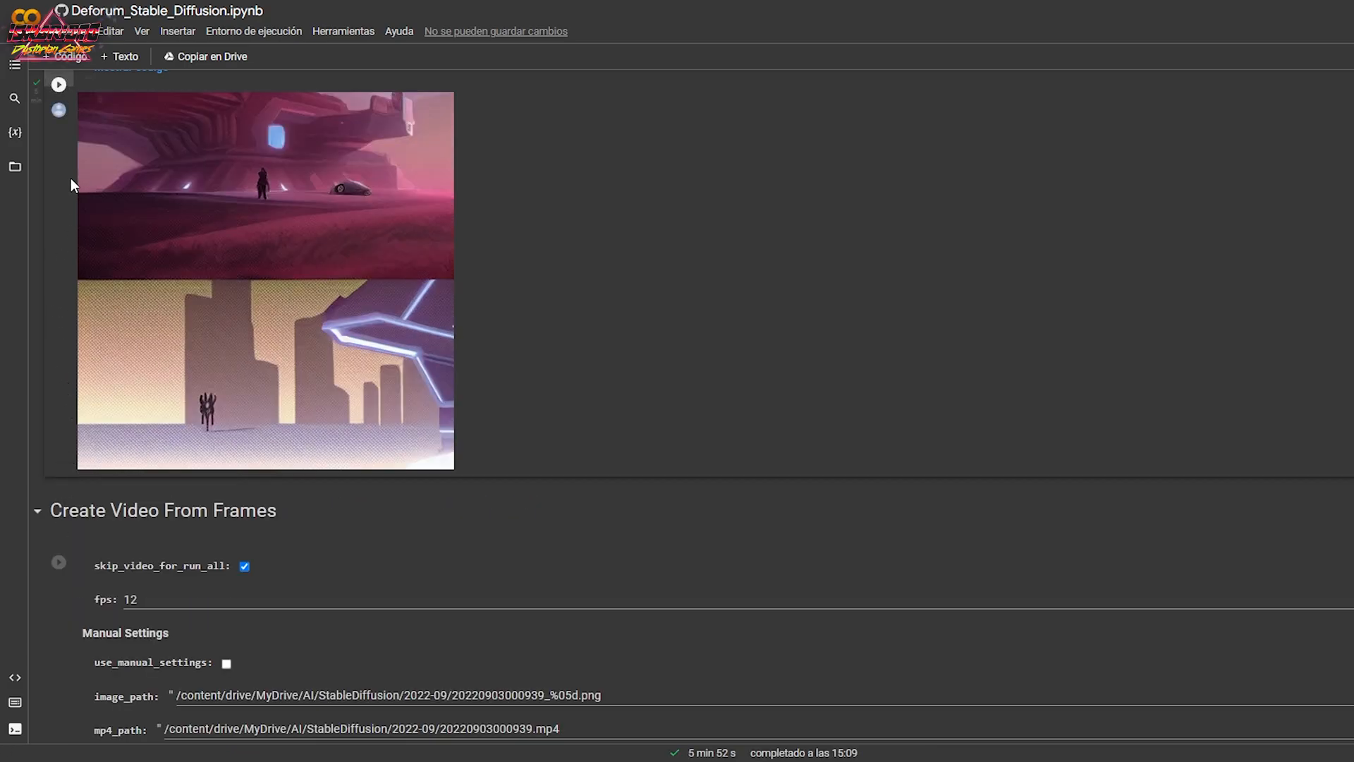
scroll(107, 387, down, 5)
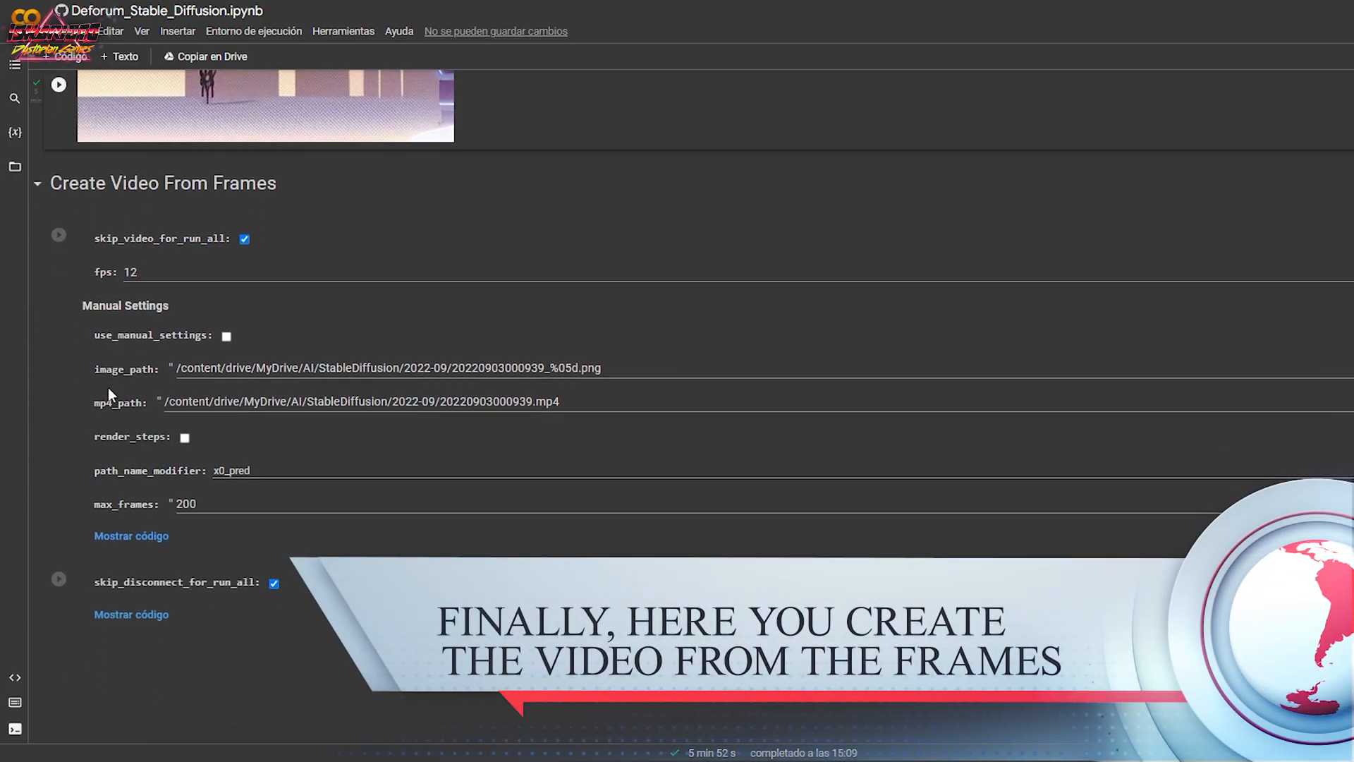
click(59, 237)
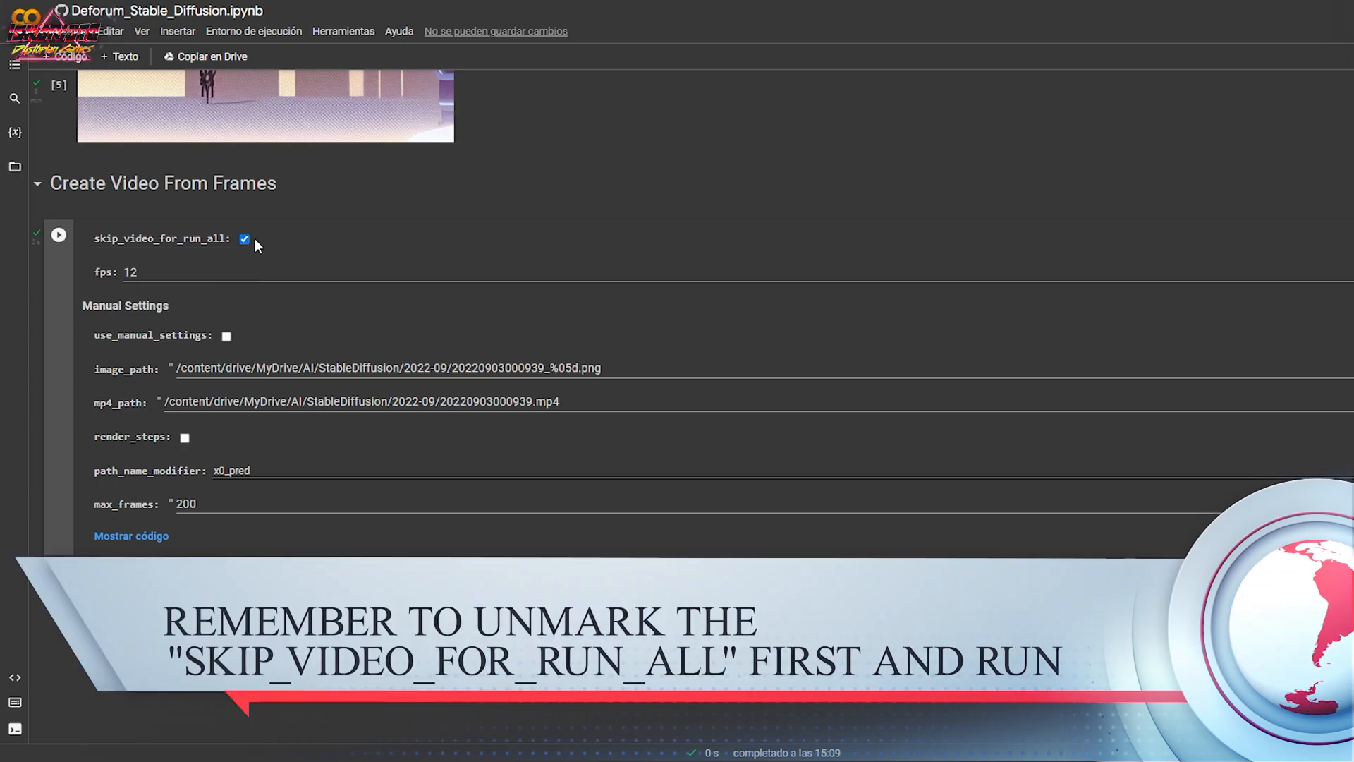
click(244, 239)
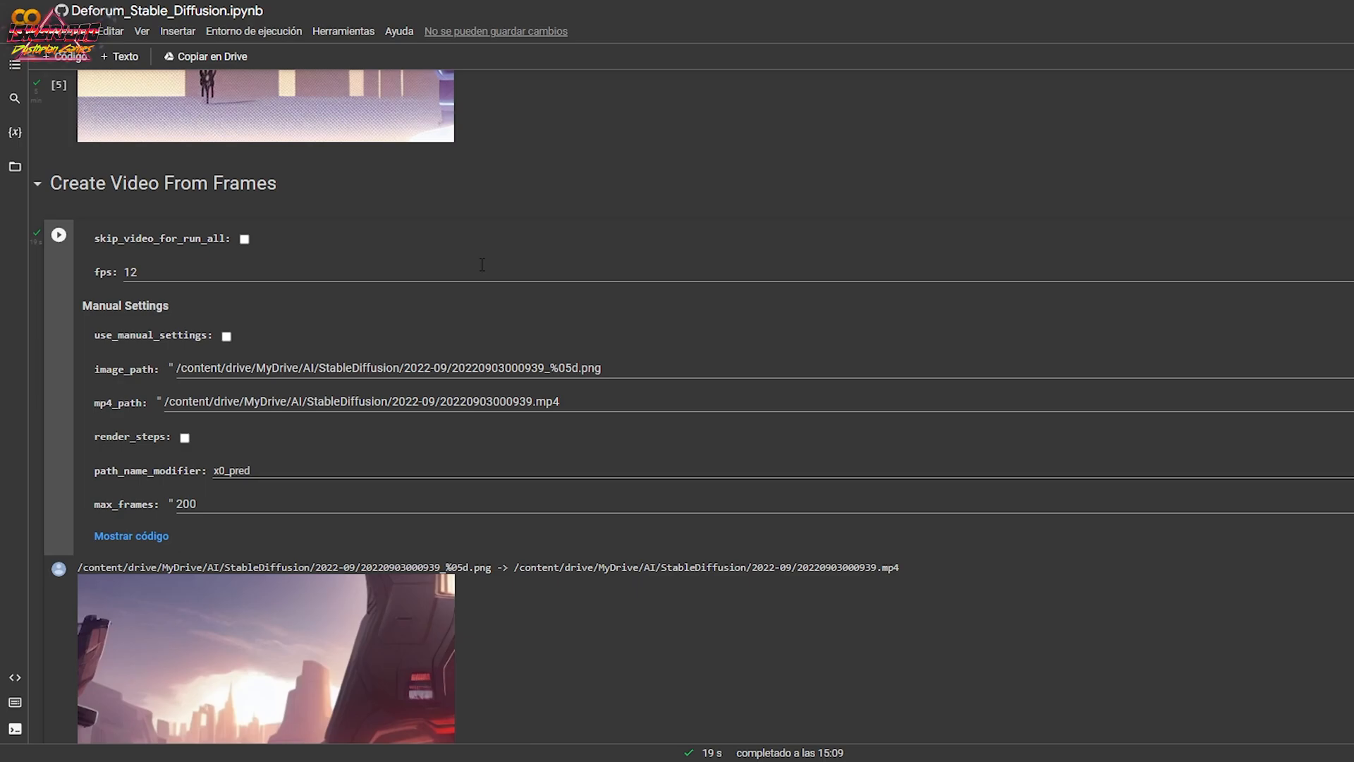
Play the generated video in the output of the Create Video From Frames cell to review the animation.
scroll(482, 265, down, 3)
scroll(552, 425, down, 1)
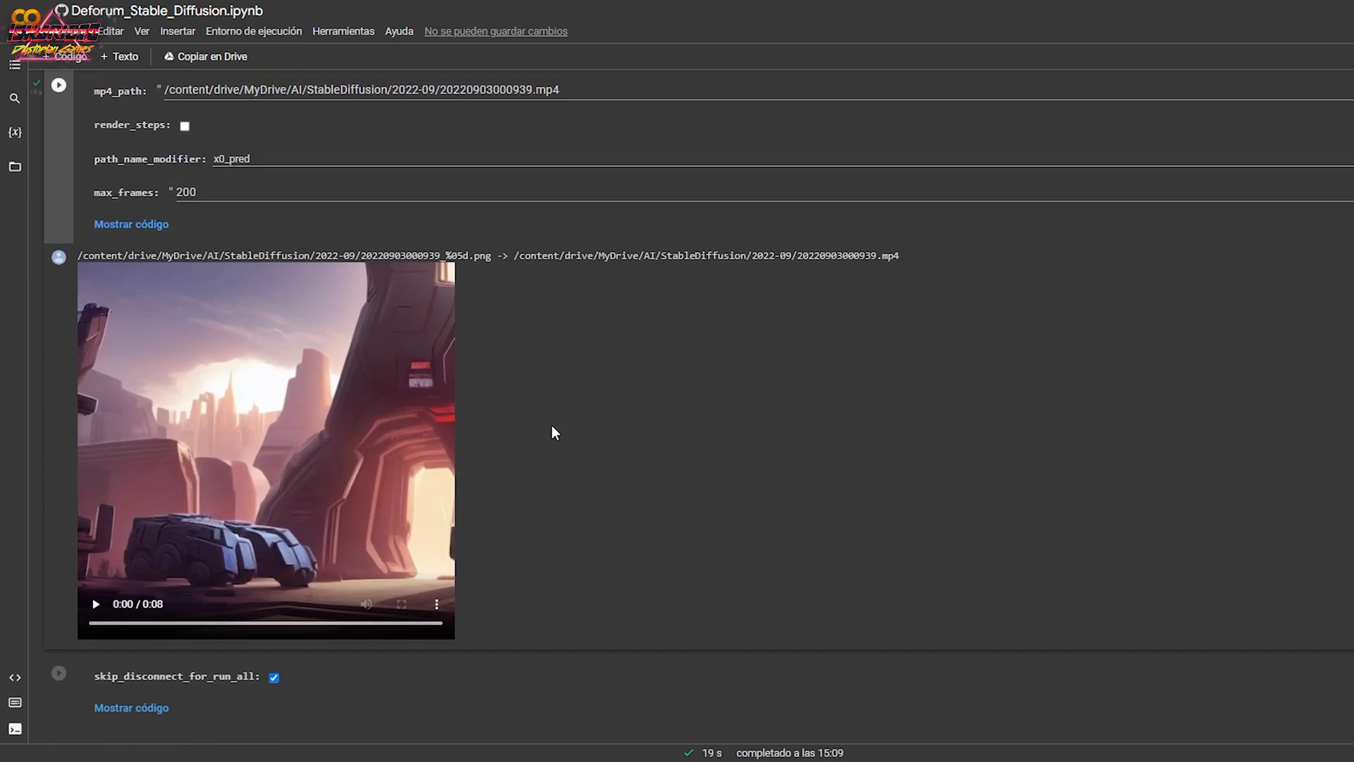
click(96, 590)
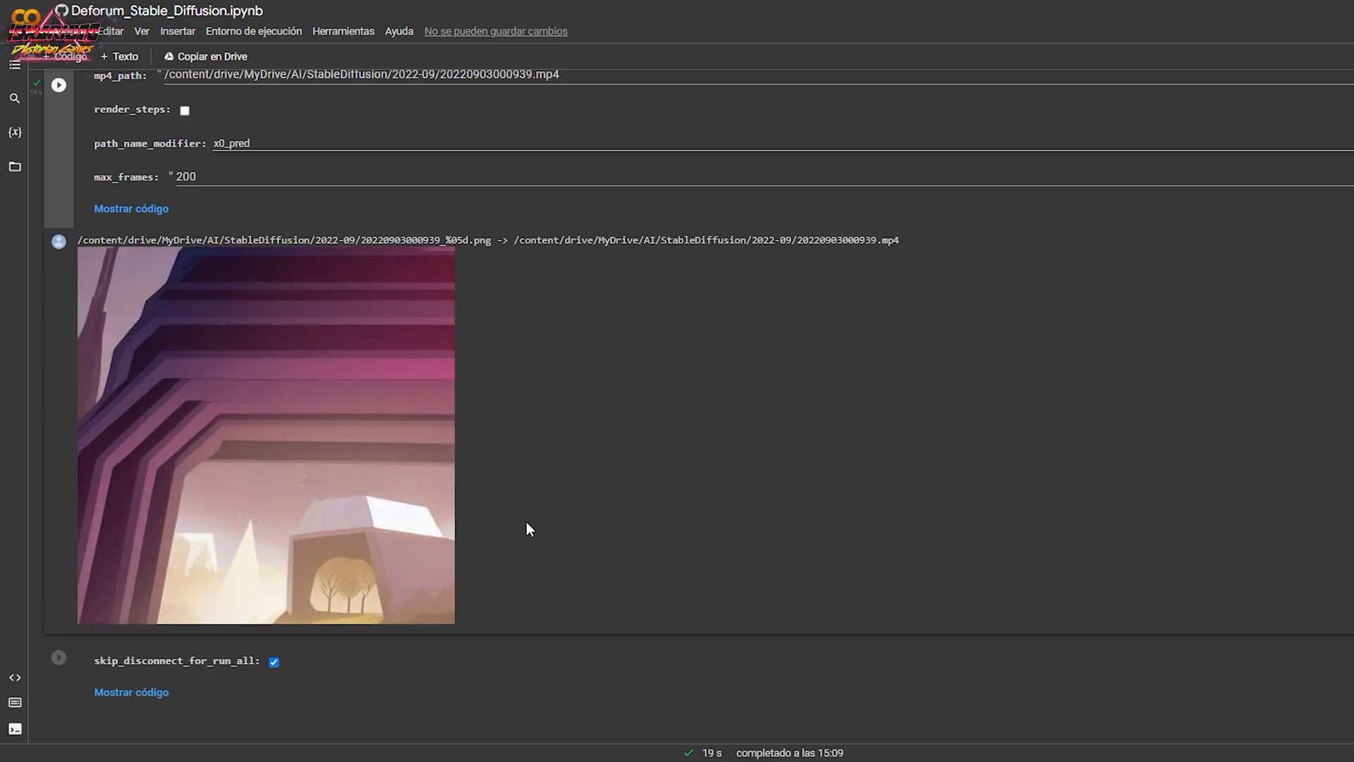
mouse_move(421, 558)
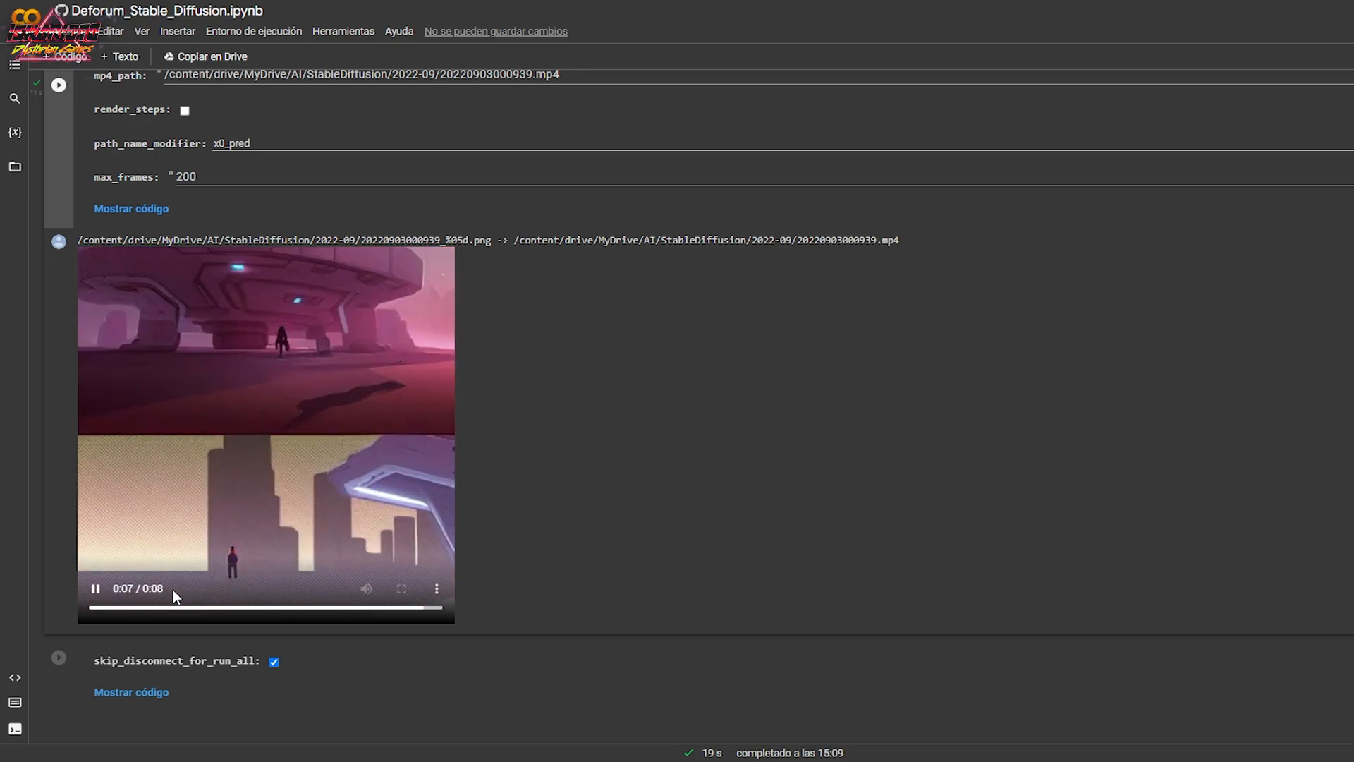
click(96, 592)
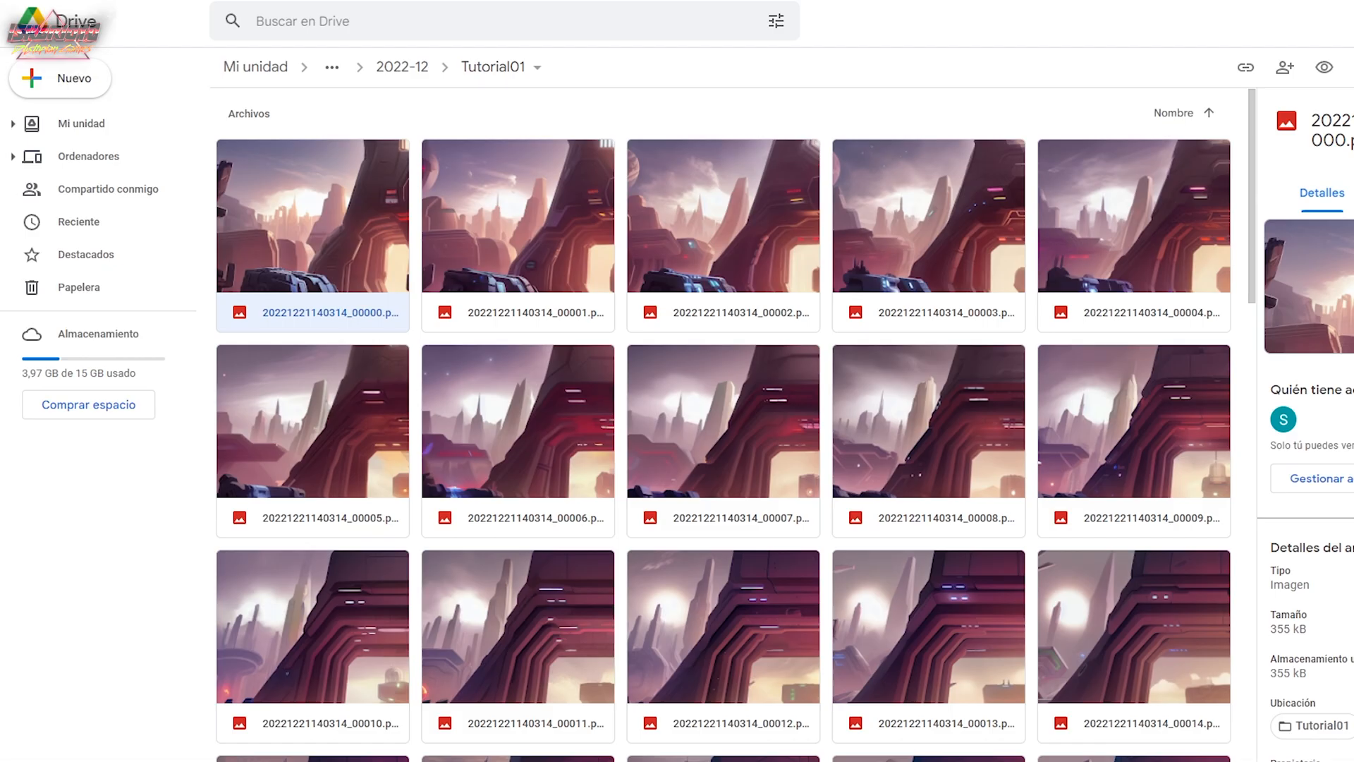
Switch to Google Drive, reopen the Tutorial01 folder from 2022-12, and sort its files by name in descending order.
click(414, 71)
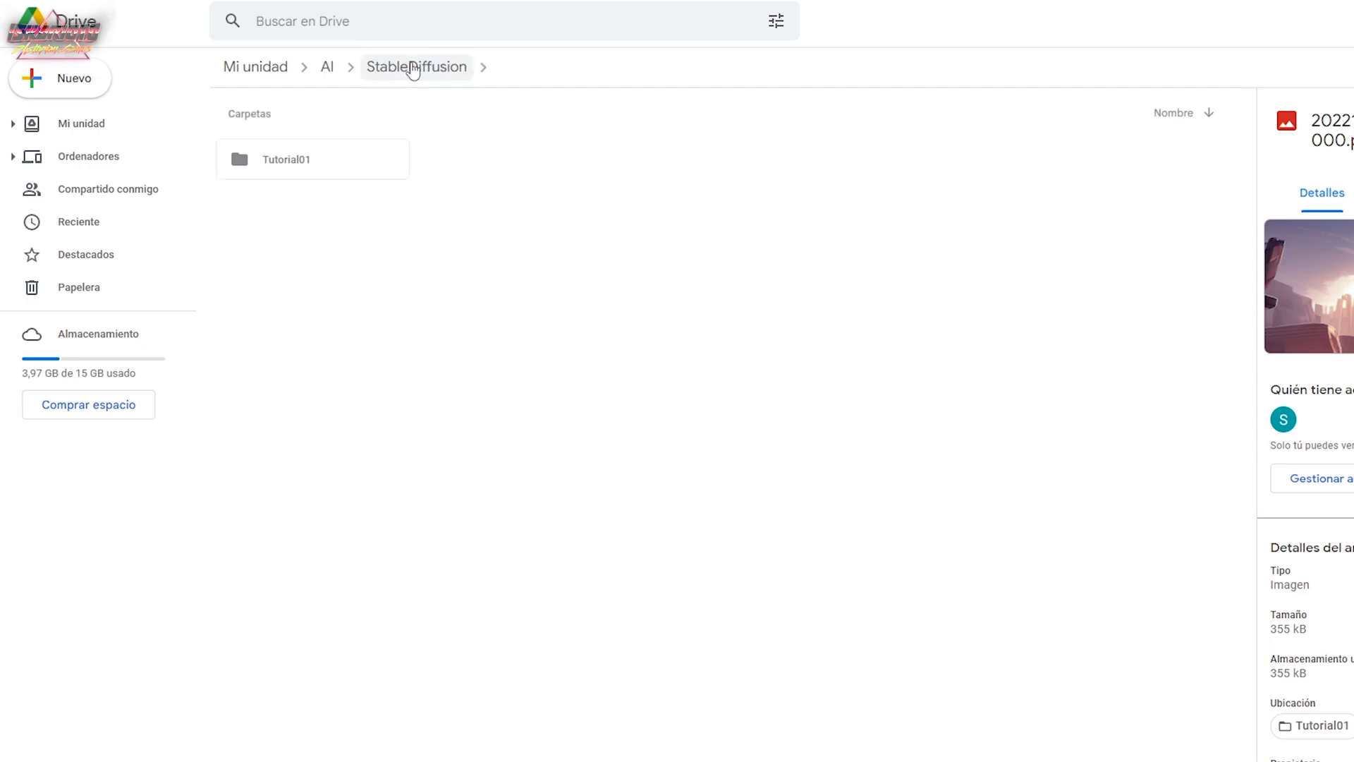
click(352, 161)
double_click(352, 161)
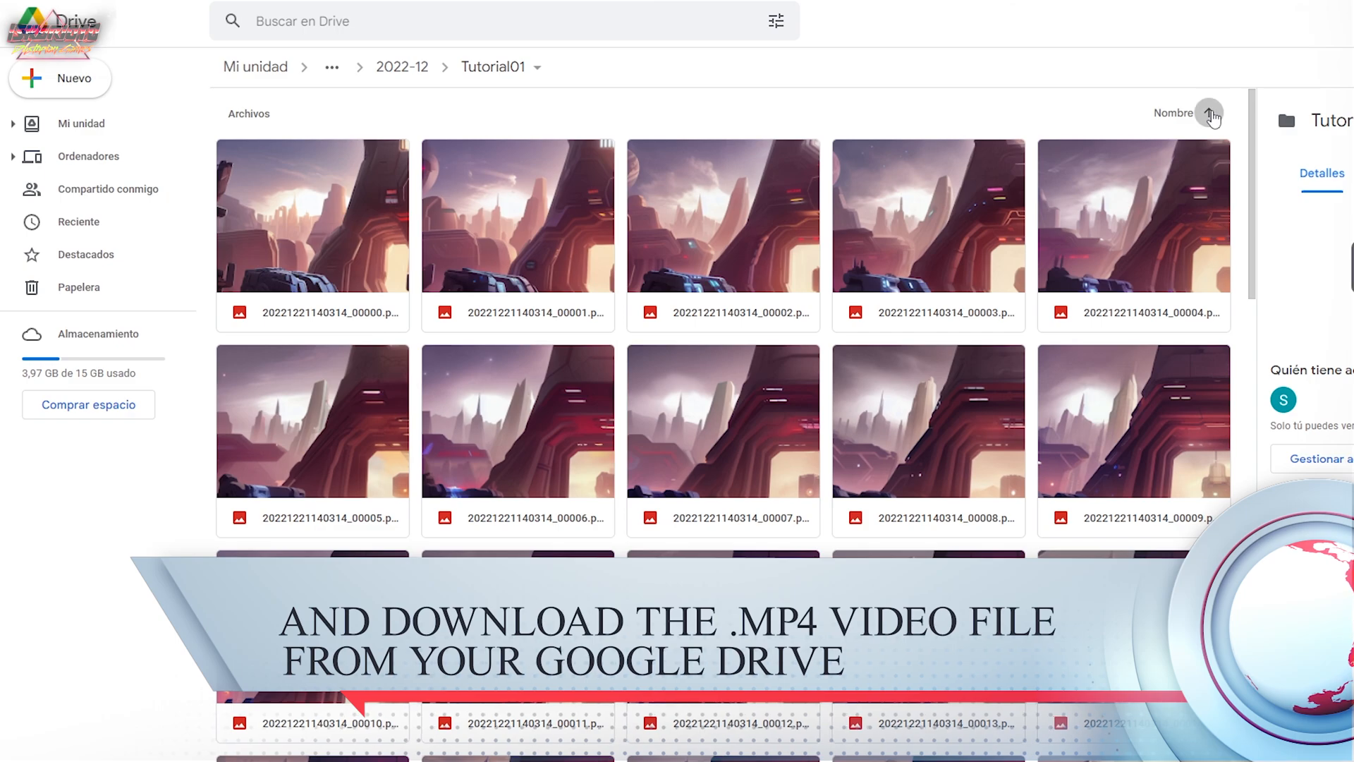
click(1210, 113)
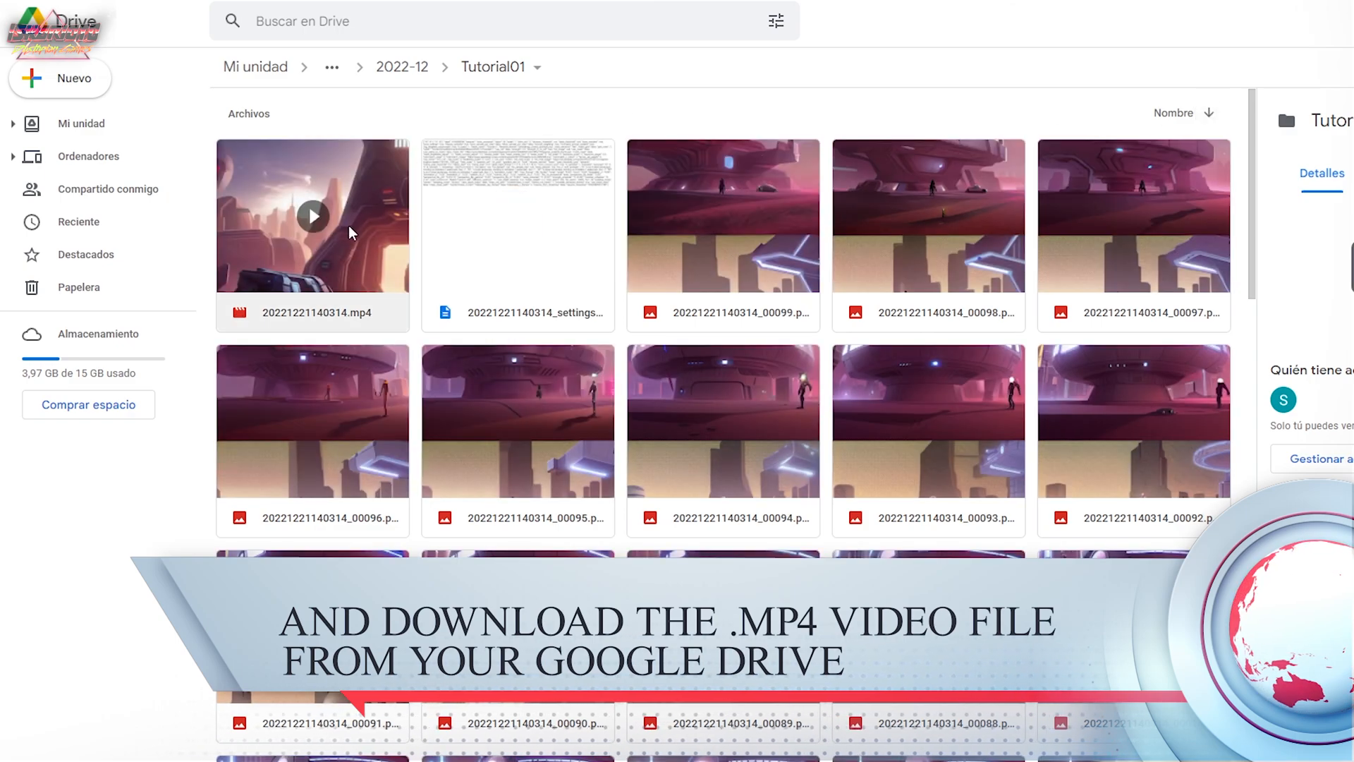
Watch 20221221140314.mp4 in the preview, close it, and look up the download option among the file's actions.
double_click(355, 241)
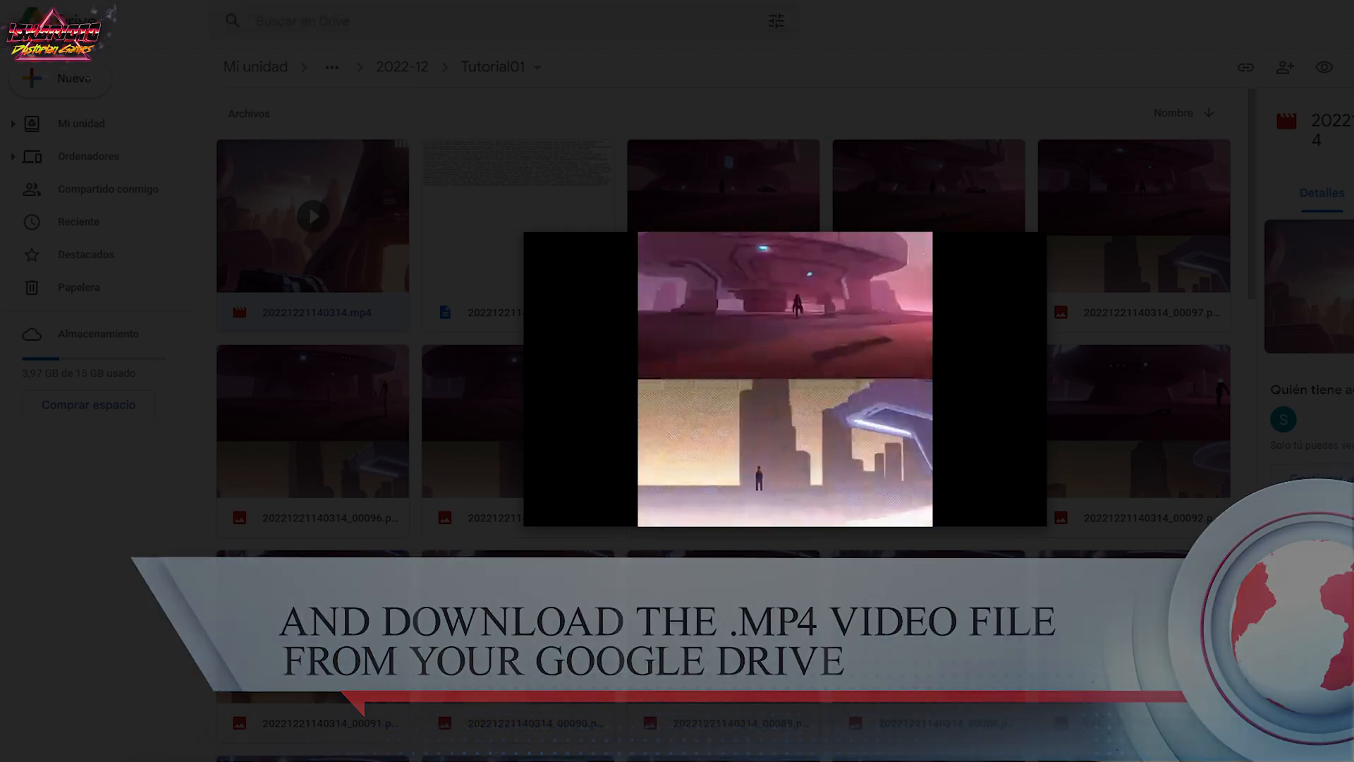
click(437, 399)
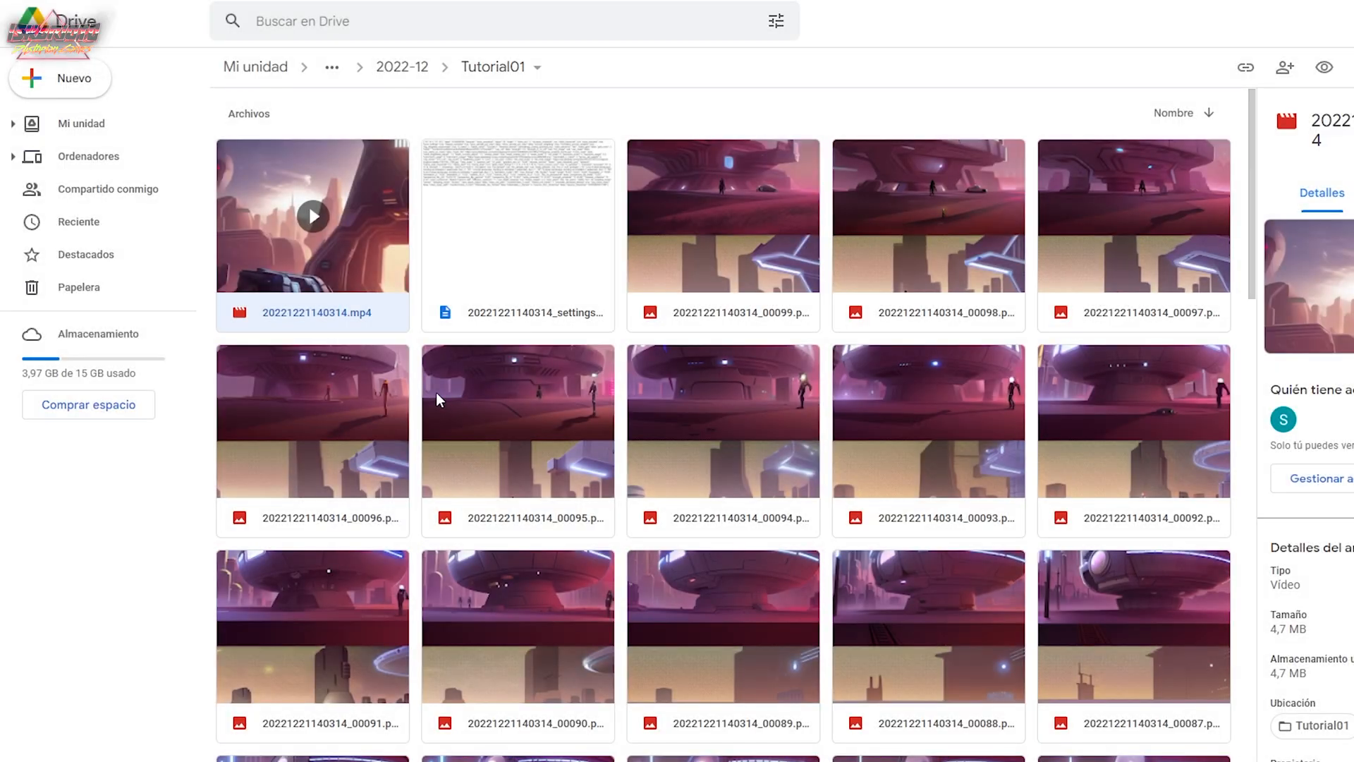
right_click(346, 230)
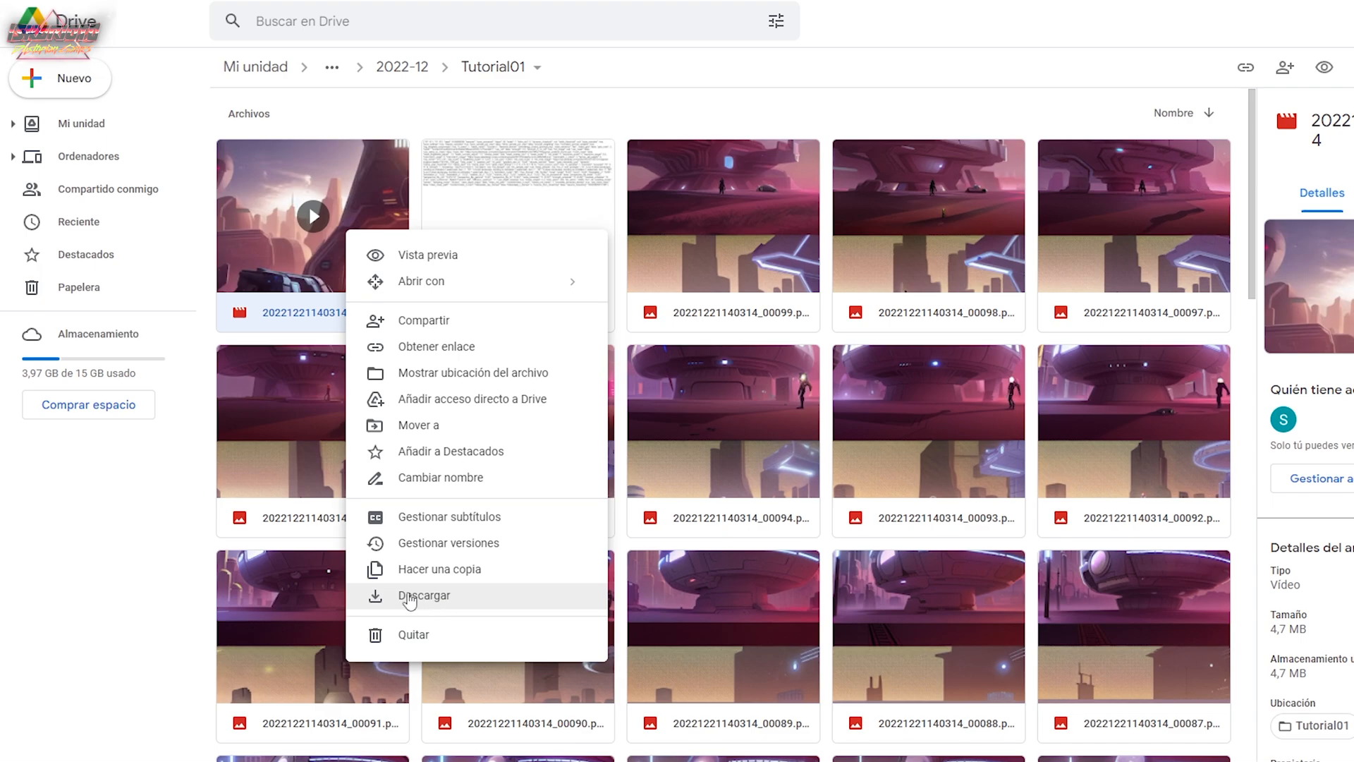
click(142, 552)
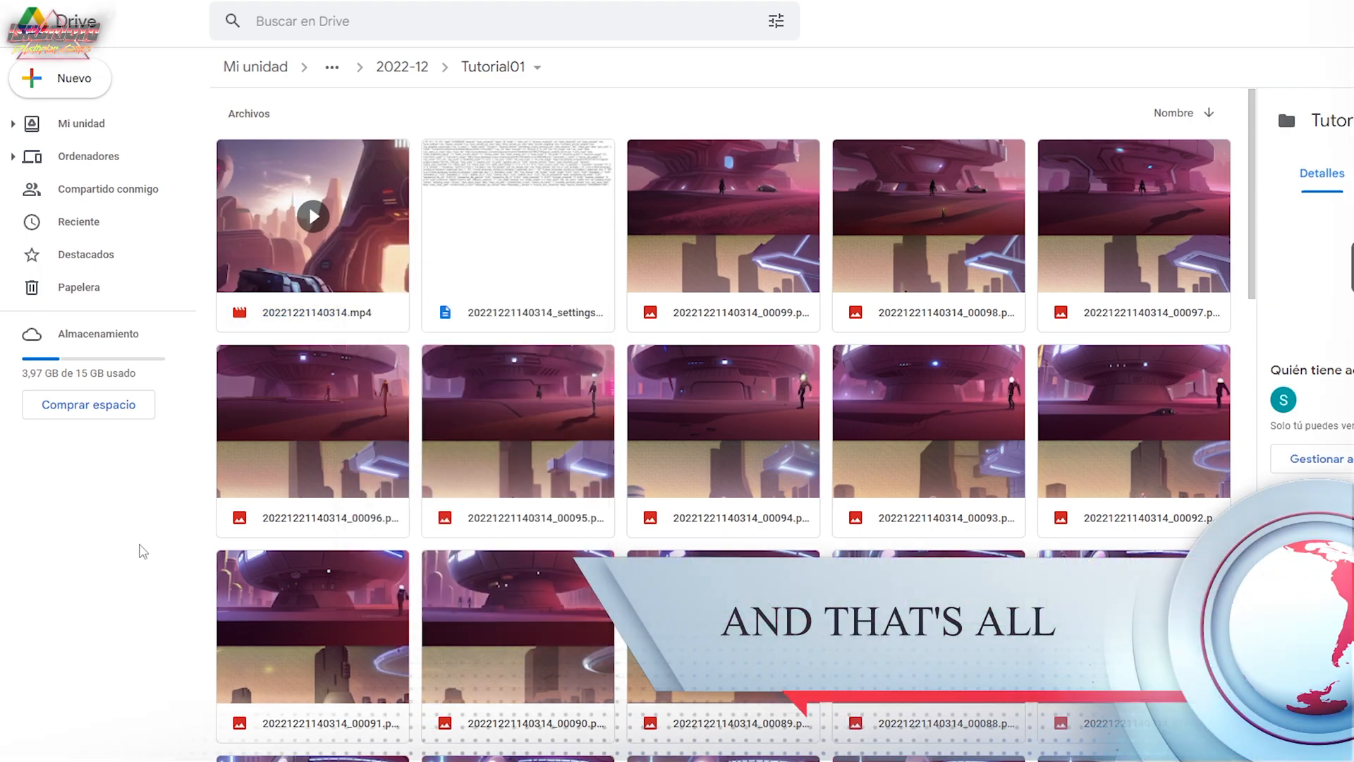